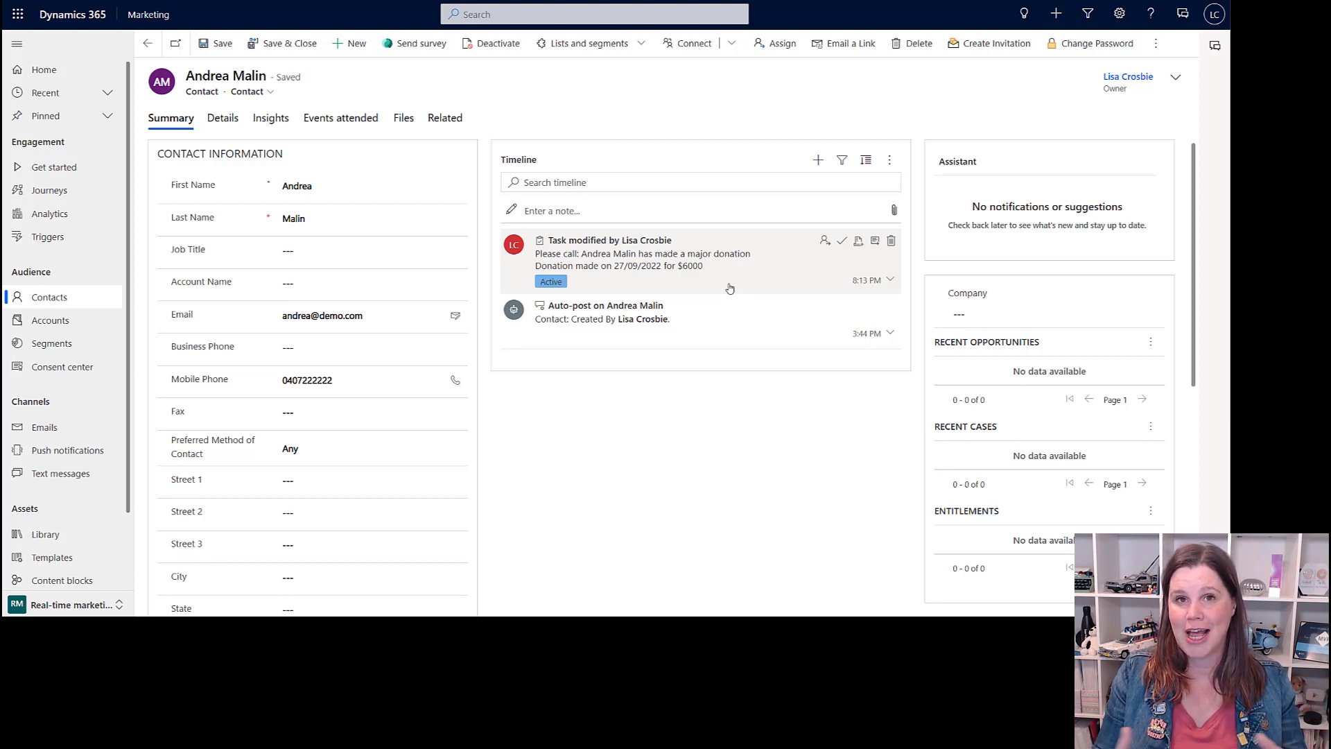
Create a new trigger named Create a follow up task that activates when a customer interacts with a website/app
{"action": "left_click", "coordinate": [48, 236]}
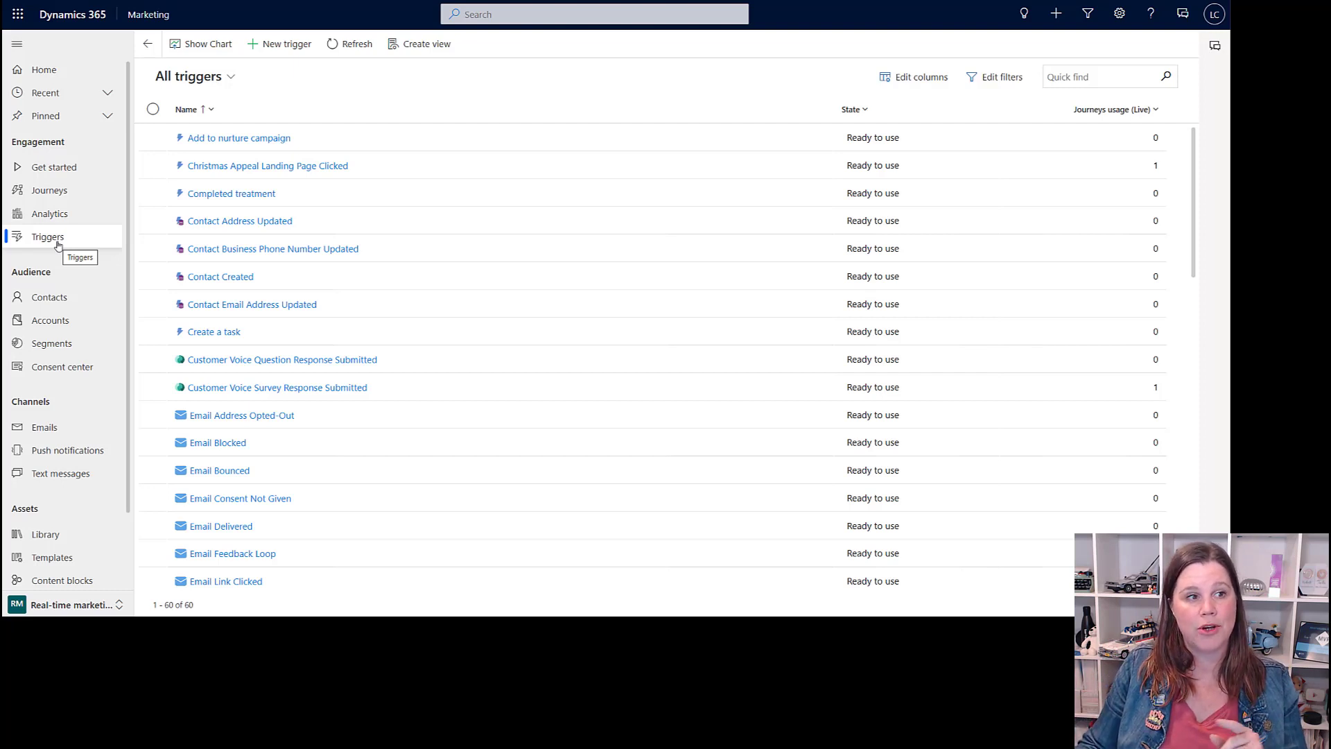
{"action": "left_click", "coordinate": [284, 43]}
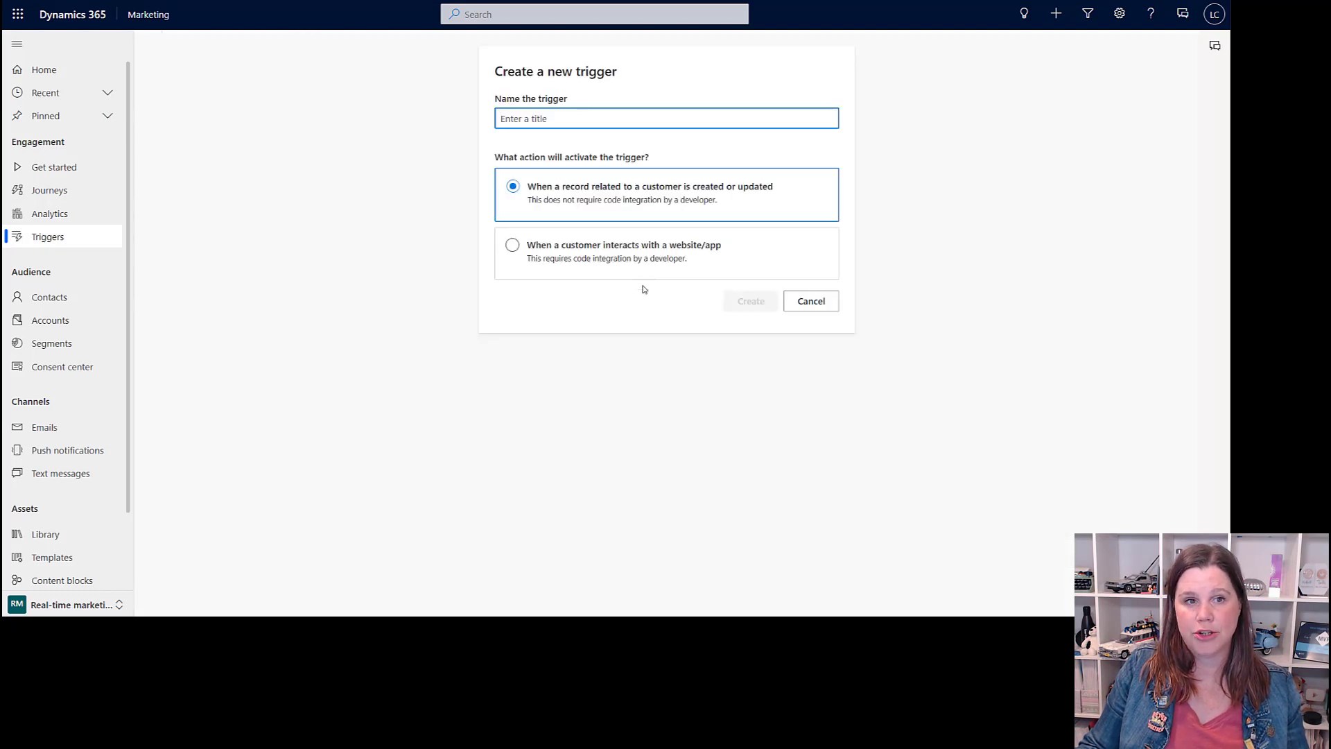
{"action": "type", "text": "Create a follow up task"}
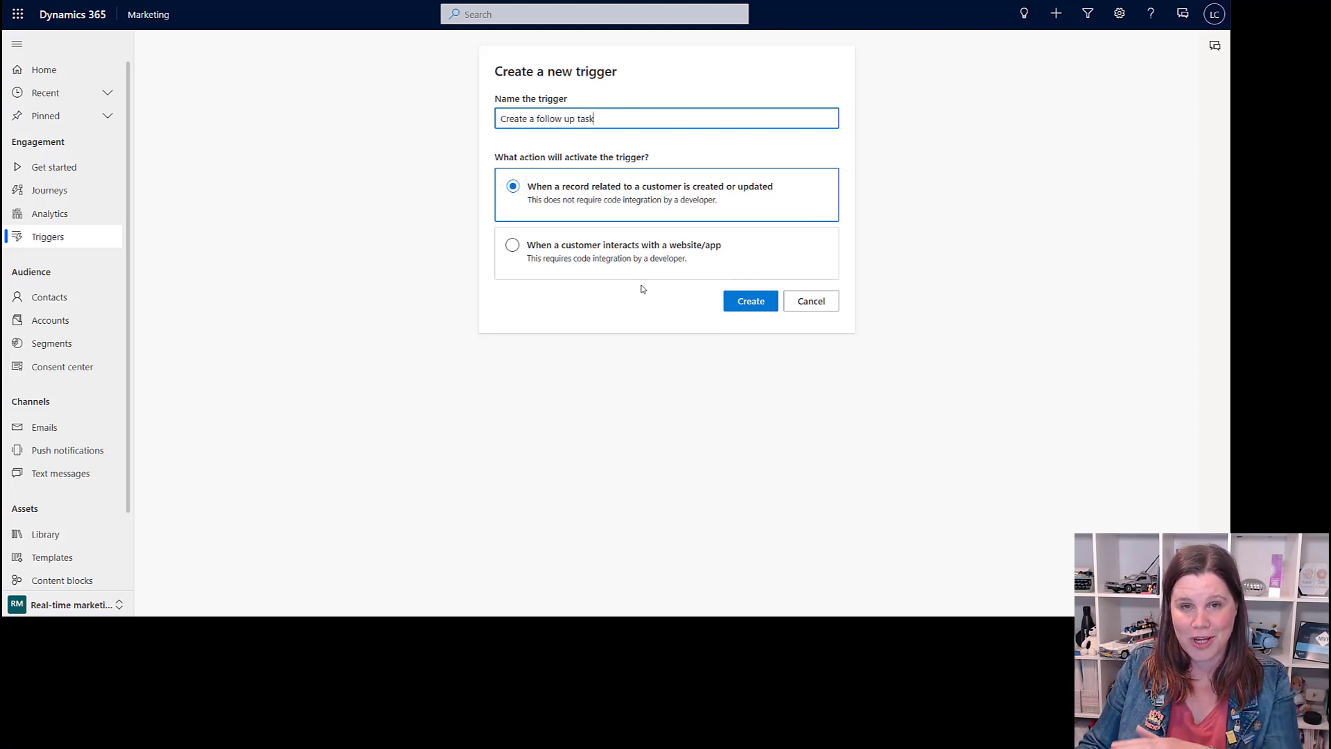
{"action": "left_click", "coordinate": [601, 254]}
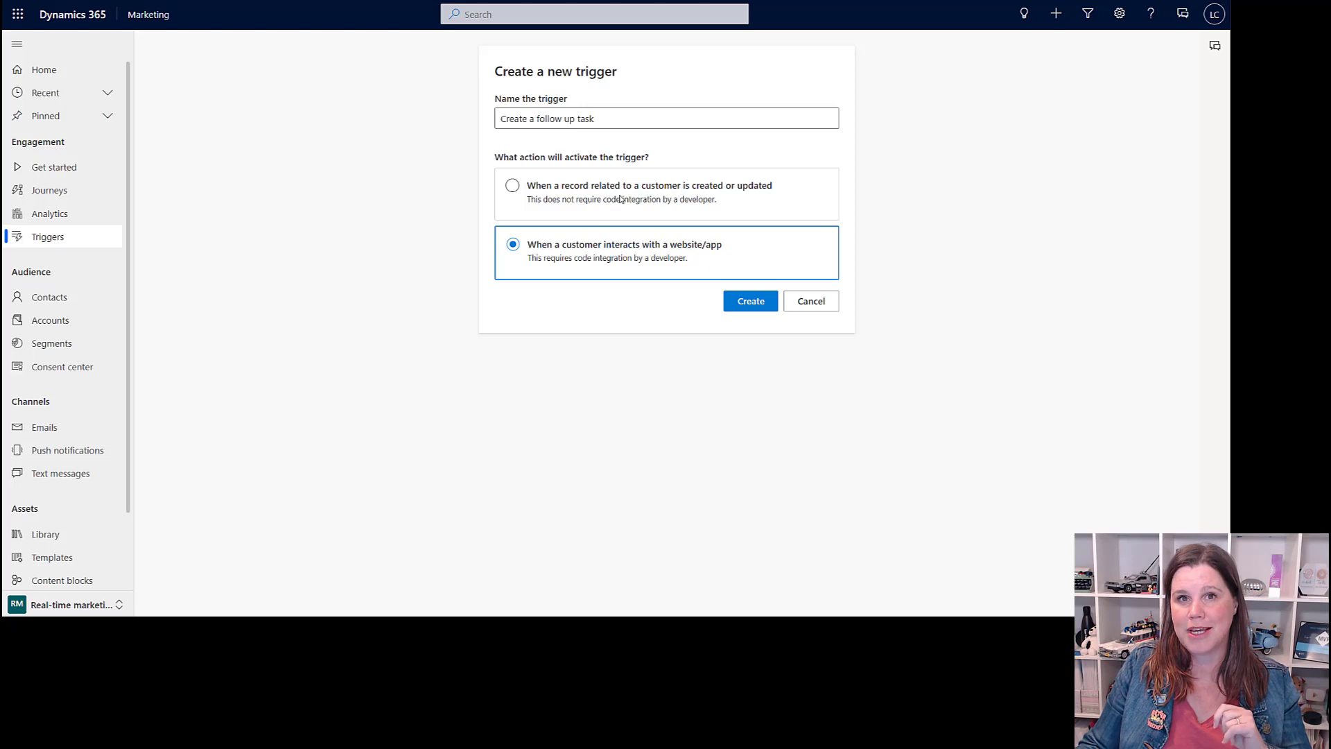
{"action": "left_click", "coordinate": [743, 307]}
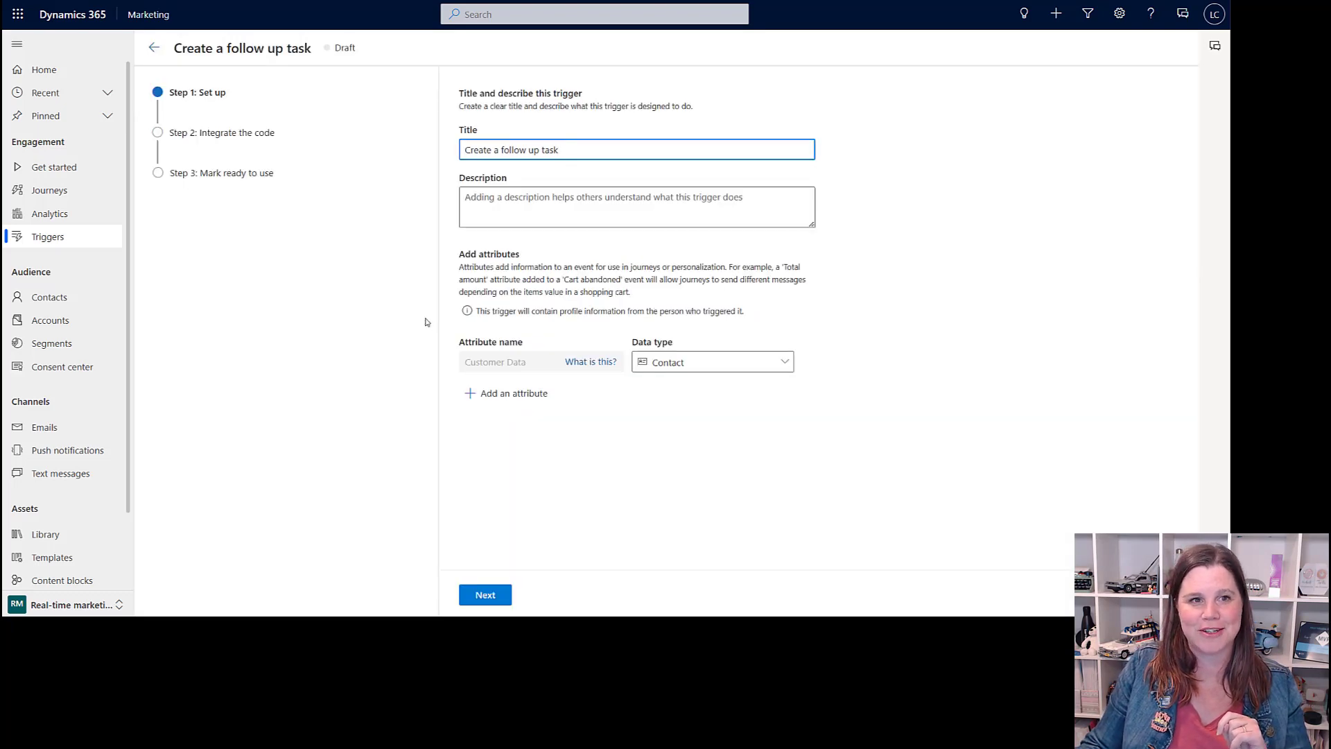
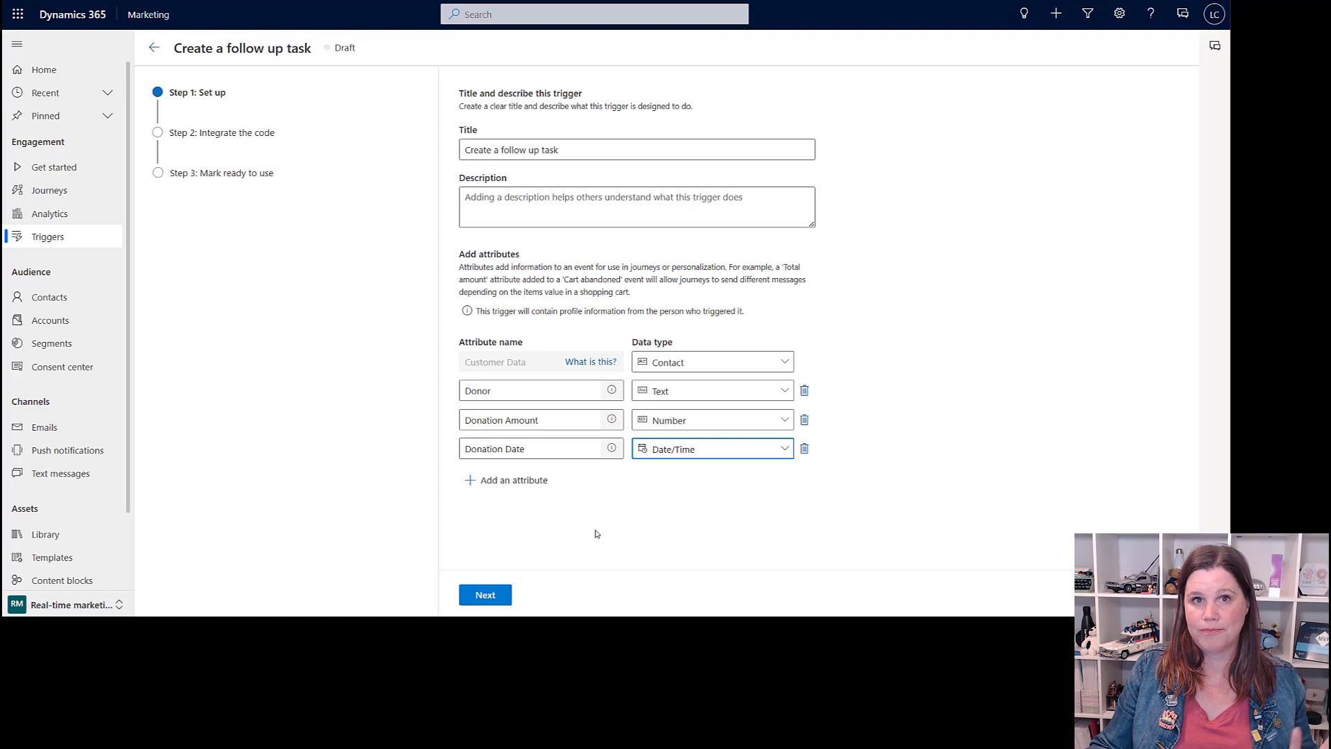
Proceed past the code integration stage without downloading the snippet and mark the follow-up task trigger ready to use
{"action": "left_click", "coordinate": [475, 598]}
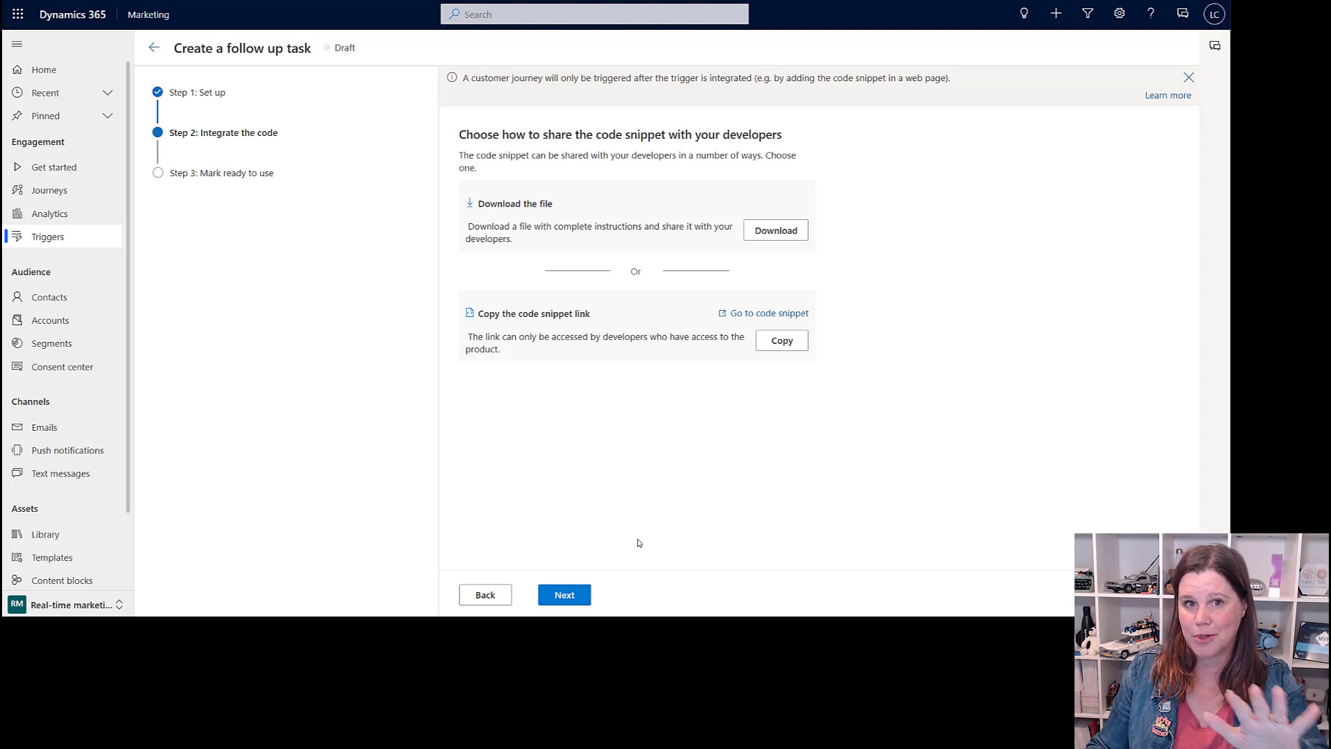
{"action": "left_click", "coordinate": [578, 598]}
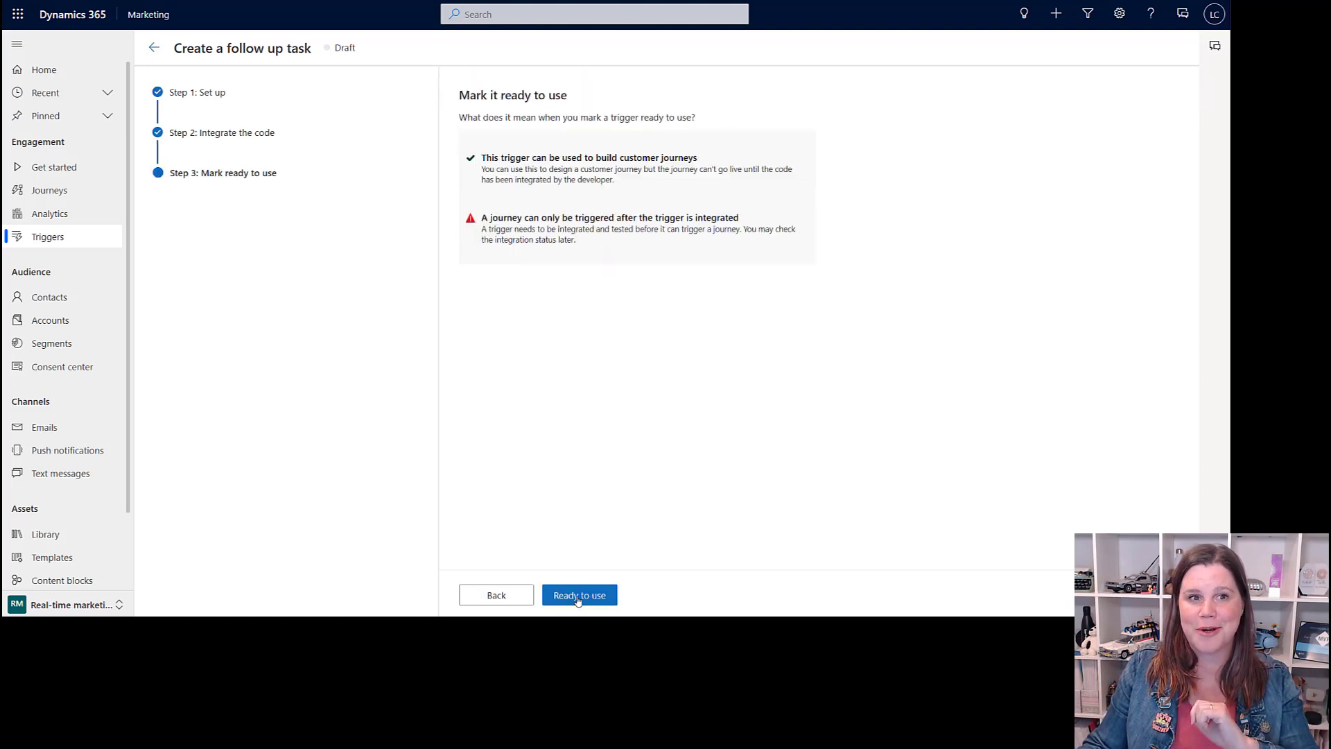
{"action": "left_click", "coordinate": [578, 596]}
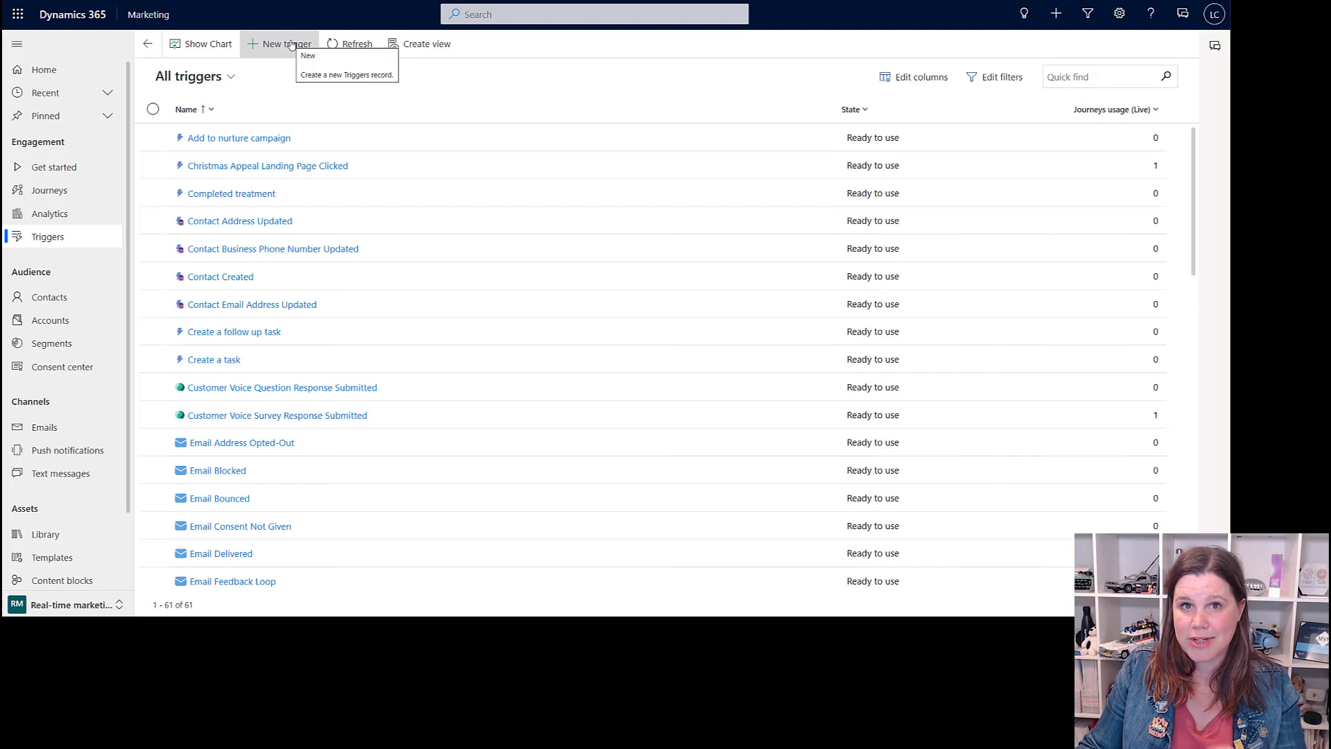
Create a trigger named New Transaction Created that activates when a record related to a customer is created or updated
{"action": "left_click", "coordinate": [292, 44]}
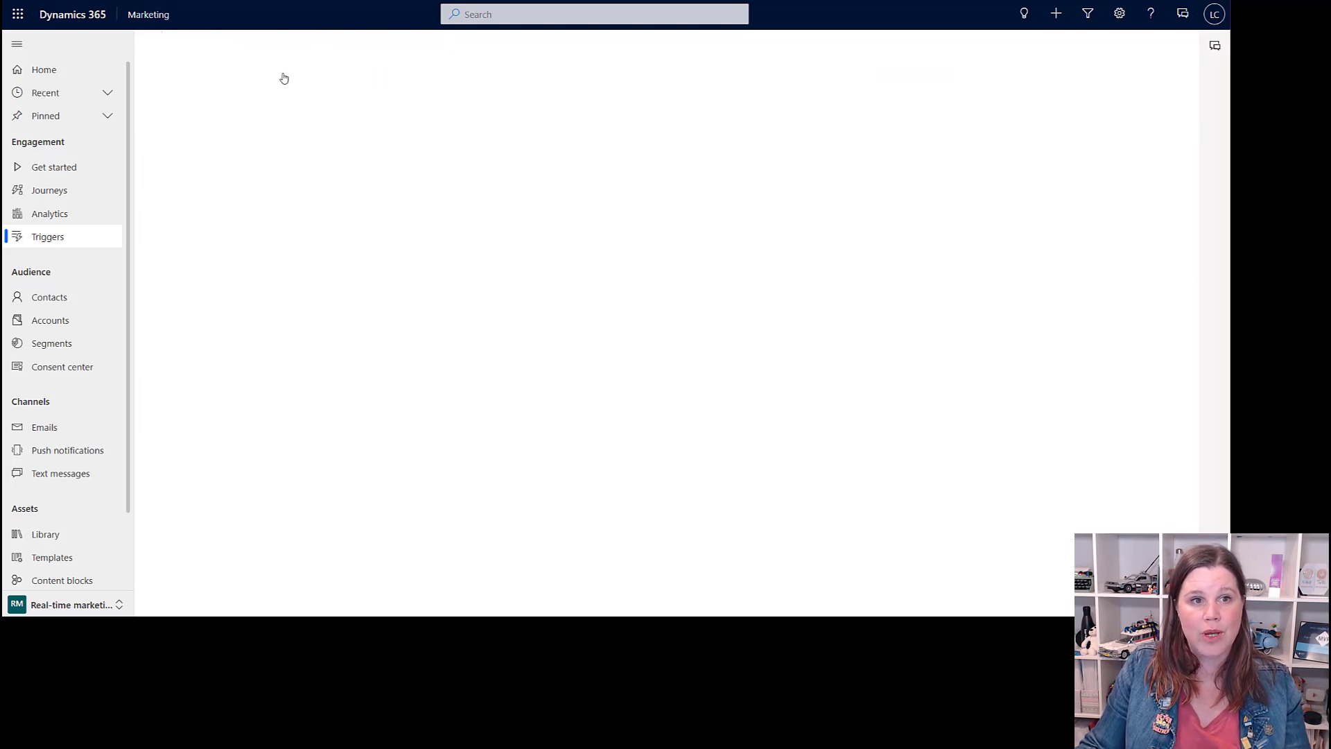
{"action": "type", "text": "Tri"}
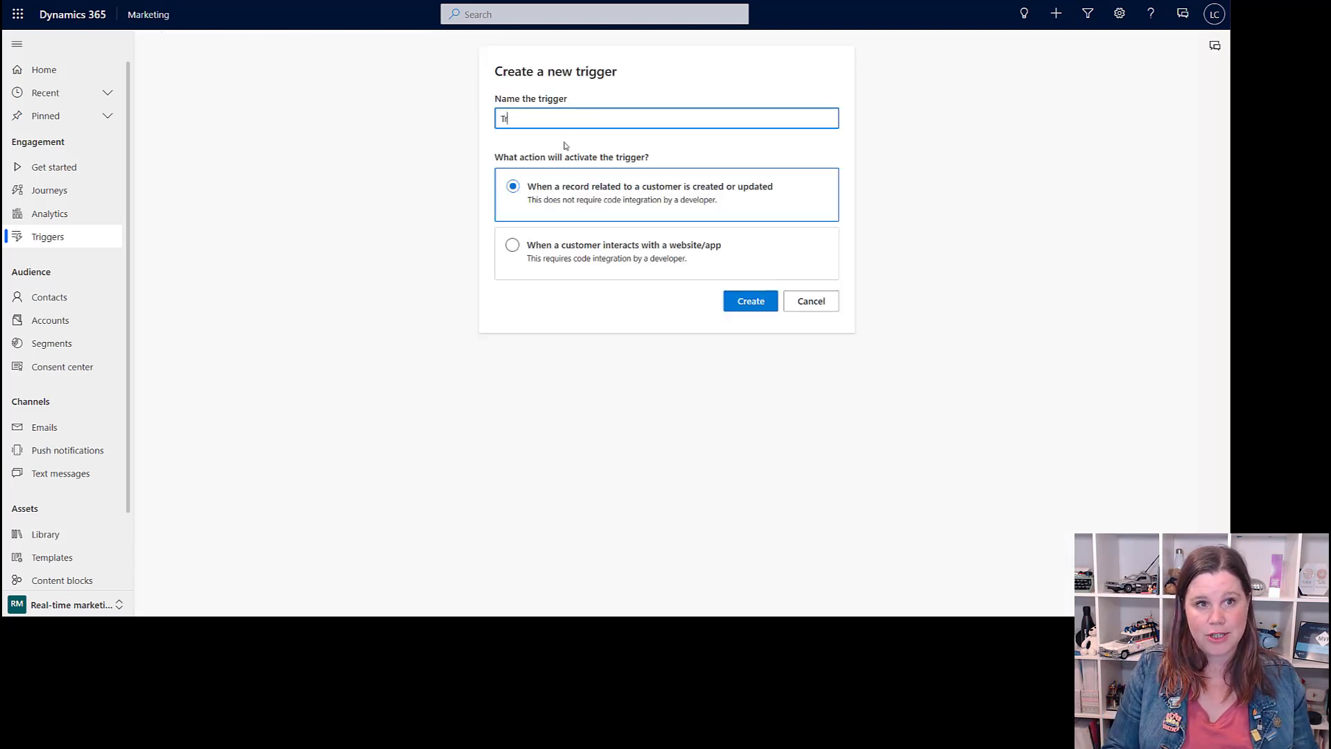
{"action": "key", "text": "BackSpace"}
{"action": "key", "text": "BackSpace"}
{"action": "key", "text": "BackSpace"}
{"action": "type", "text": "New"}
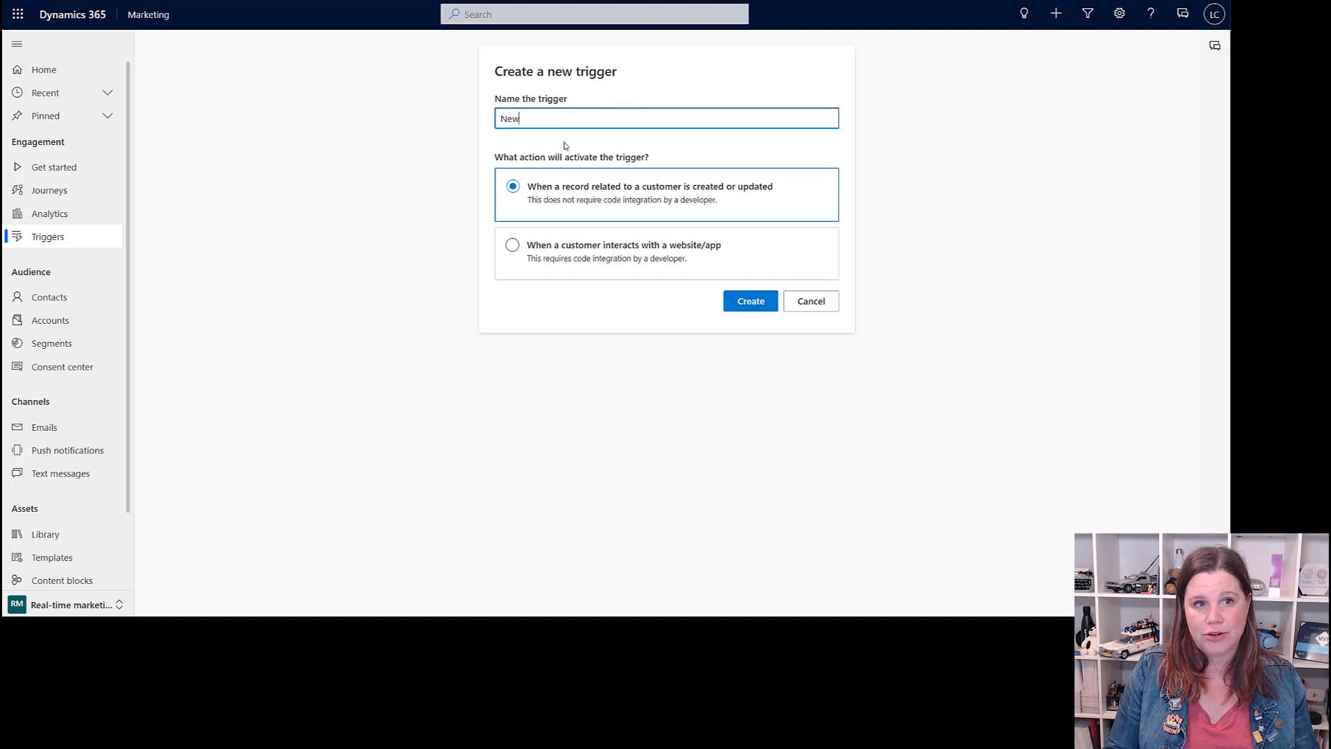
{"action": "type", "text": " Transaction Create"}
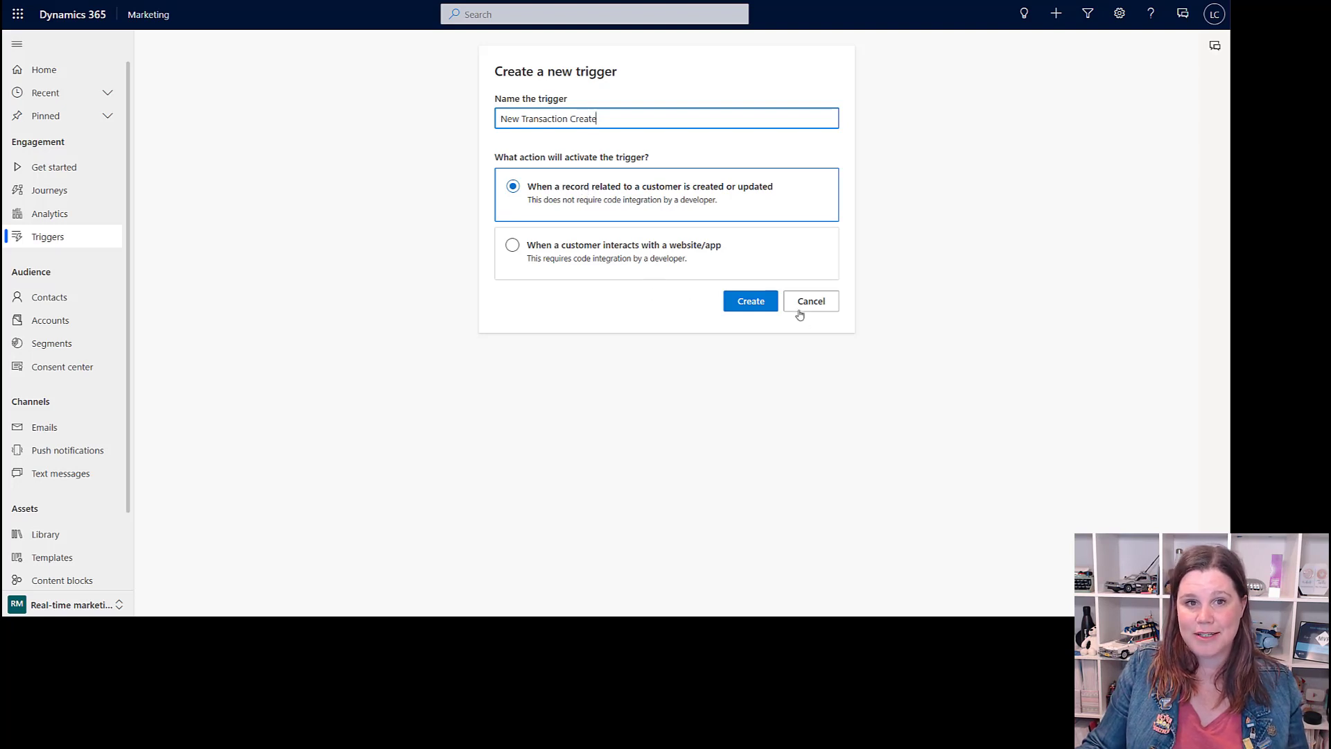
{"action": "left_click", "coordinate": [740, 305]}
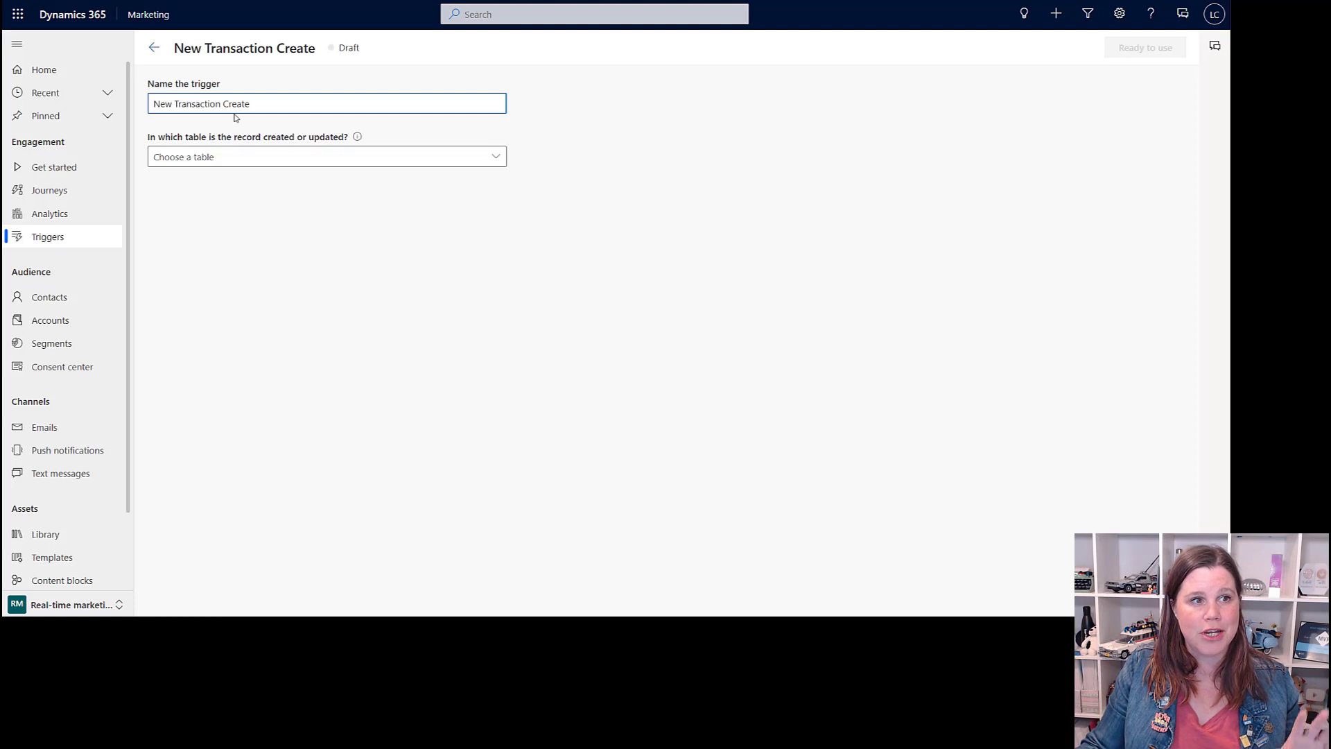
{"action": "left_click", "coordinate": [256, 103]}
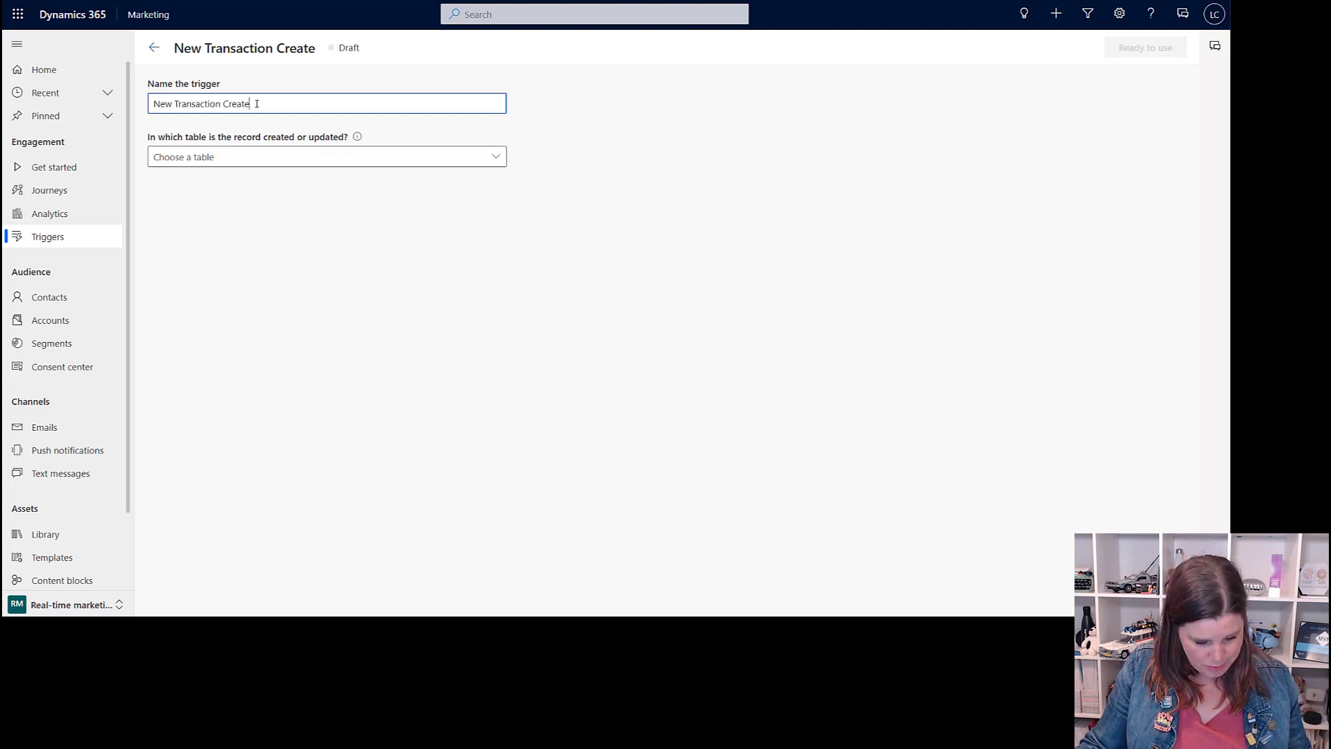
{"action": "type", "text": "d"}
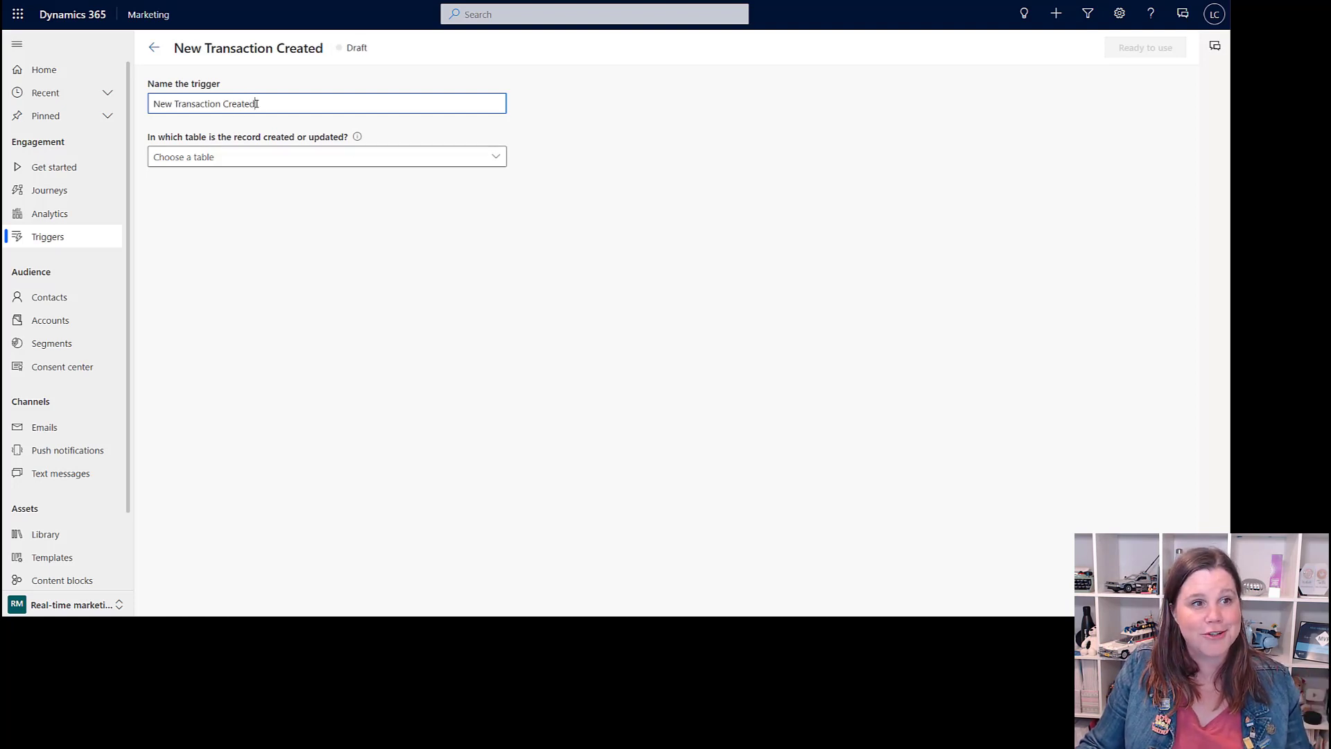
Configure the trigger on the Transaction table with Donor as the audience attribute, activated when a new record was created
{"action": "left_click", "coordinate": [242, 159]}
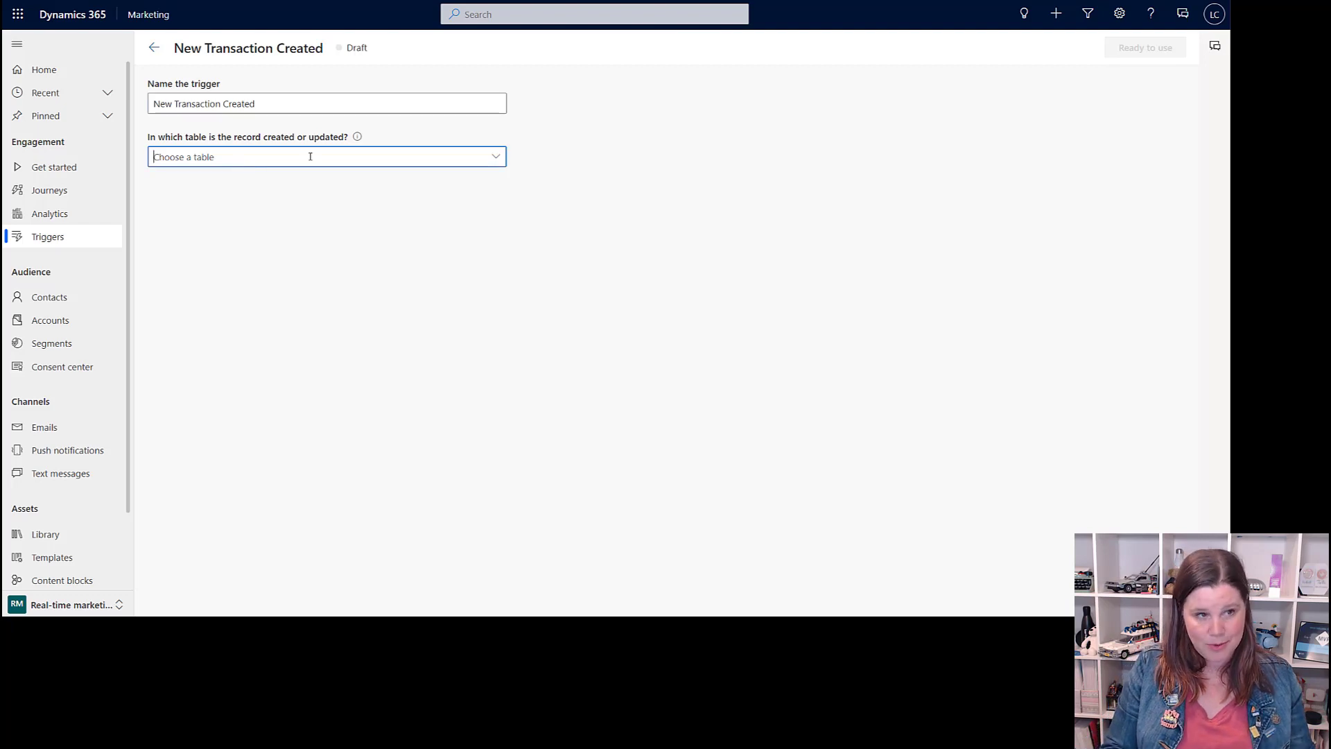
{"action": "type", "text": "trans"}
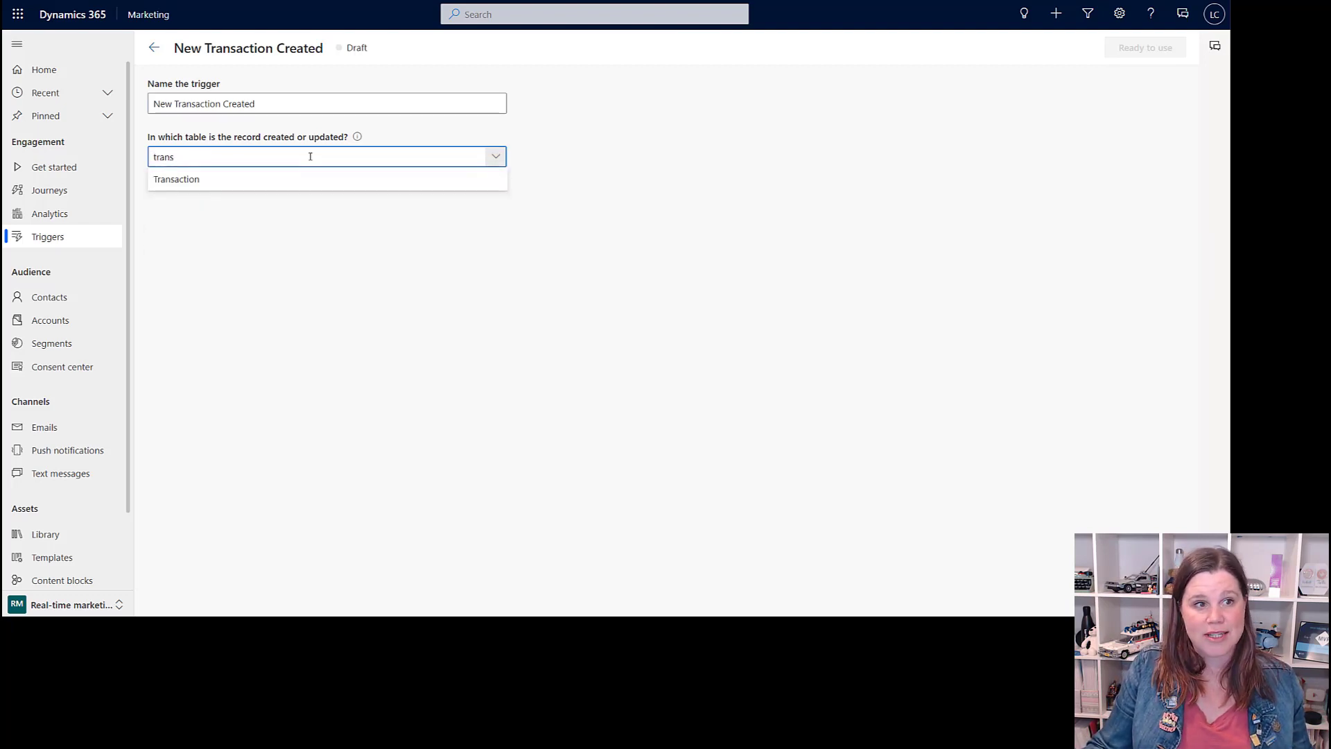
{"action": "left_click", "coordinate": [304, 181]}
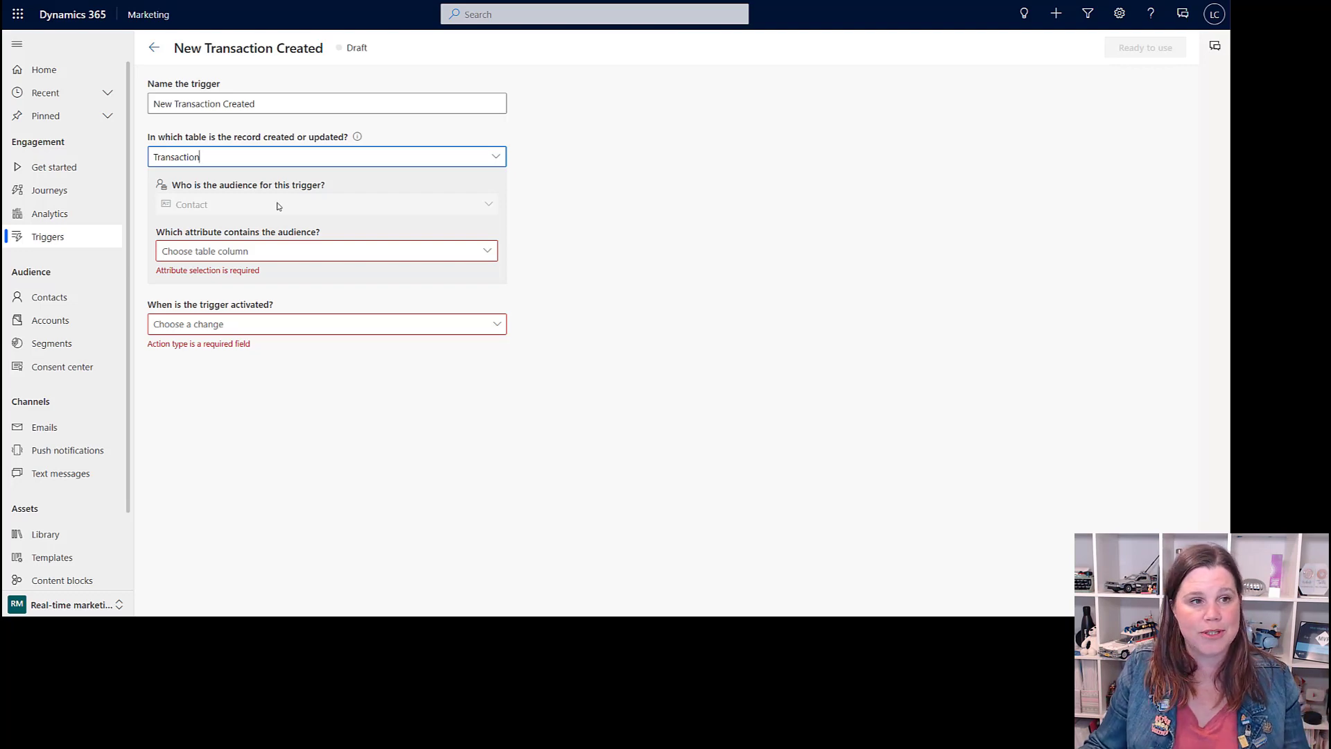
{"action": "left_click", "coordinate": [270, 254]}
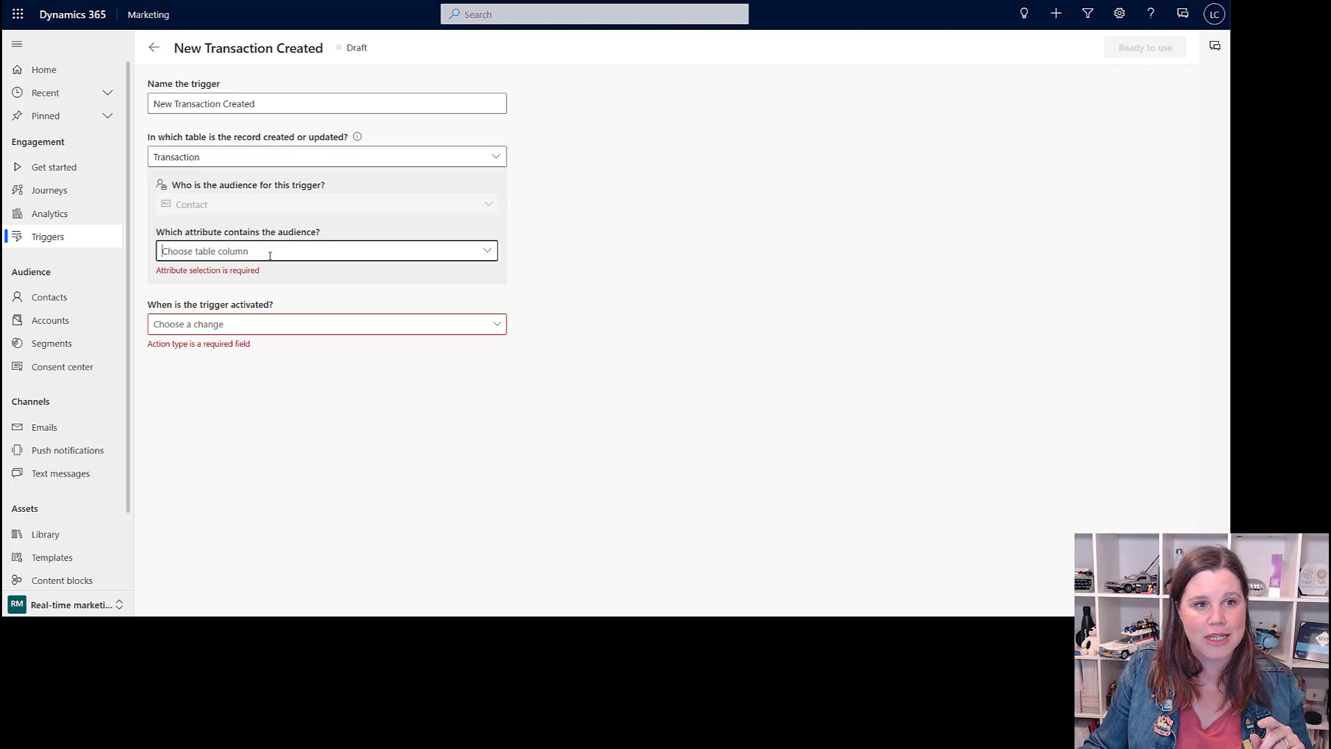
{"action": "left_click", "coordinate": [488, 250]}
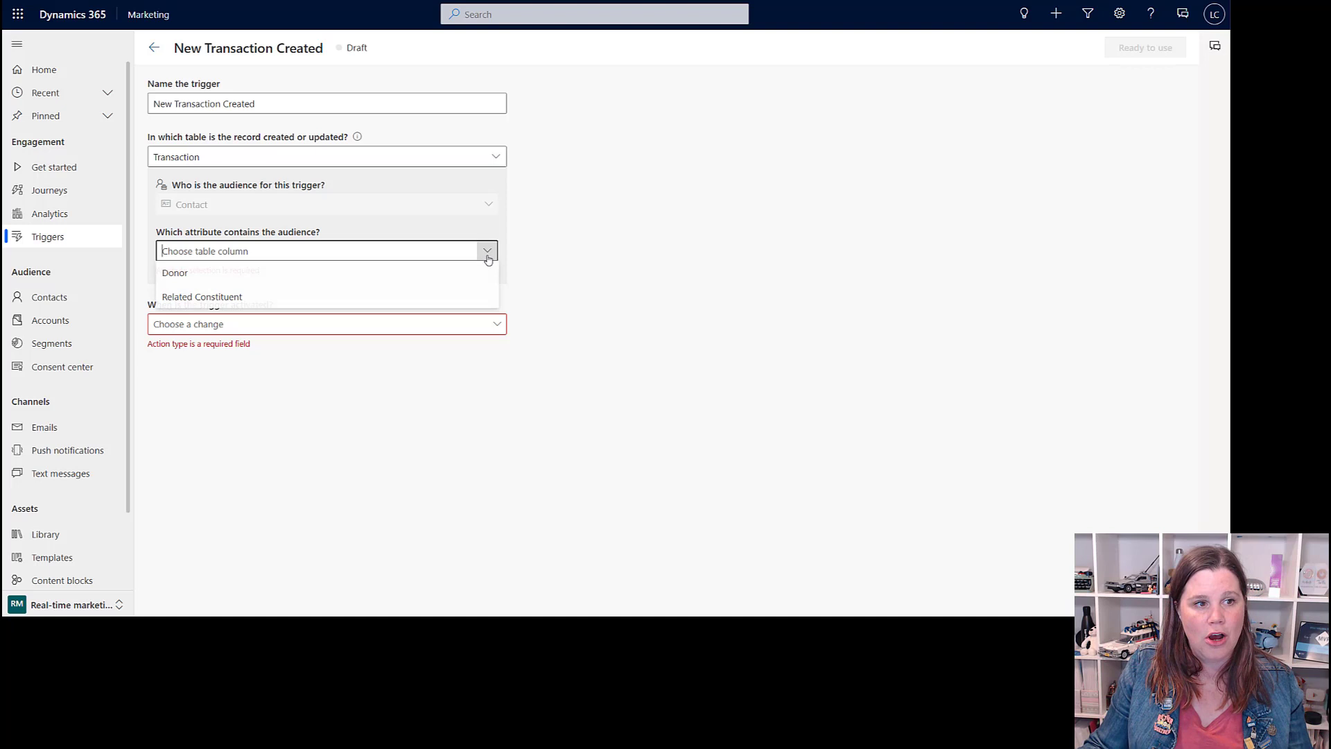
{"action": "left_click", "coordinate": [315, 272]}
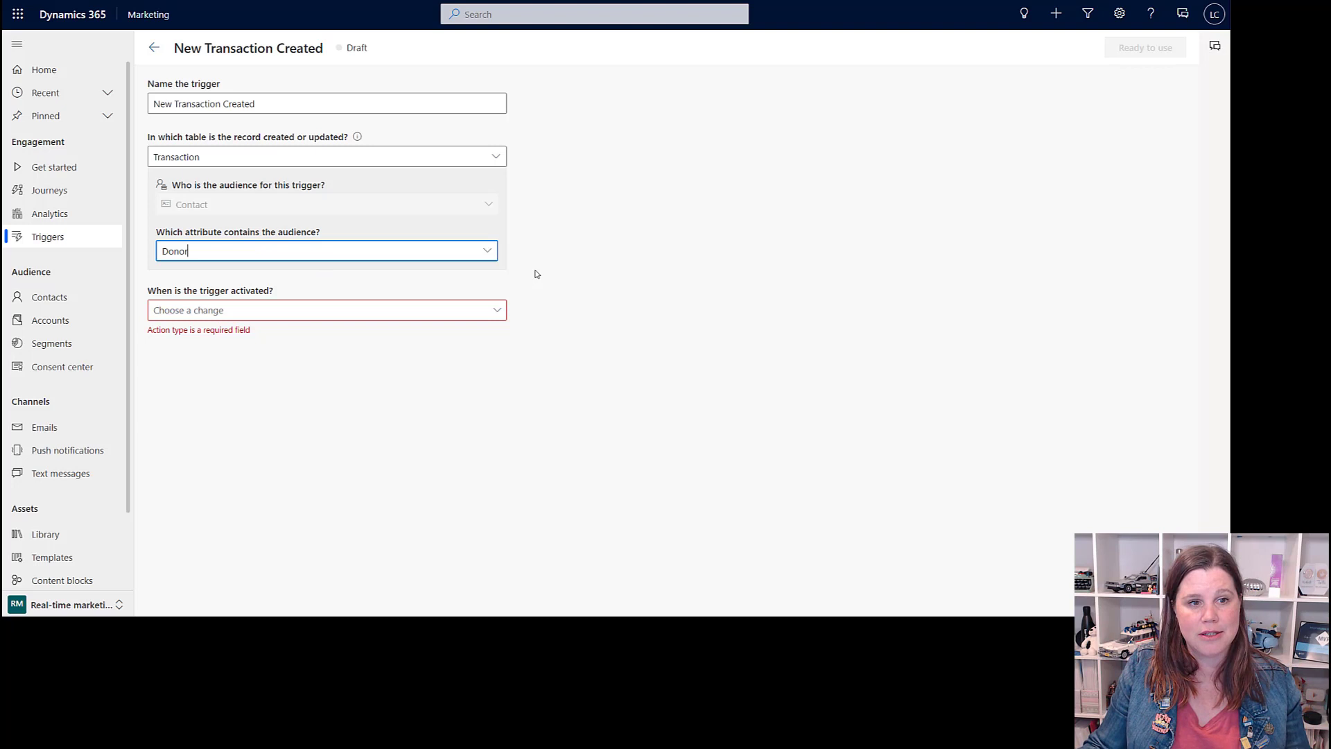
{"action": "left_click", "coordinate": [498, 312]}
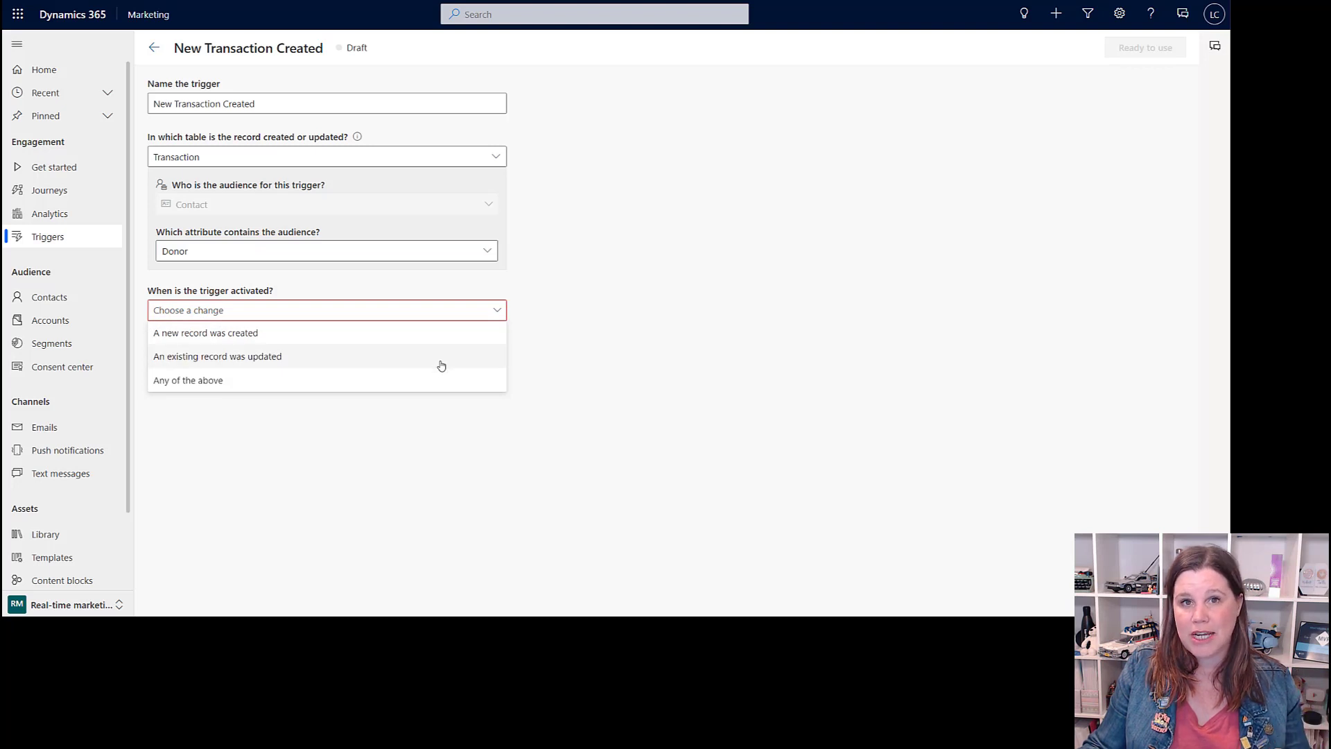
{"action": "left_click", "coordinate": [432, 335]}
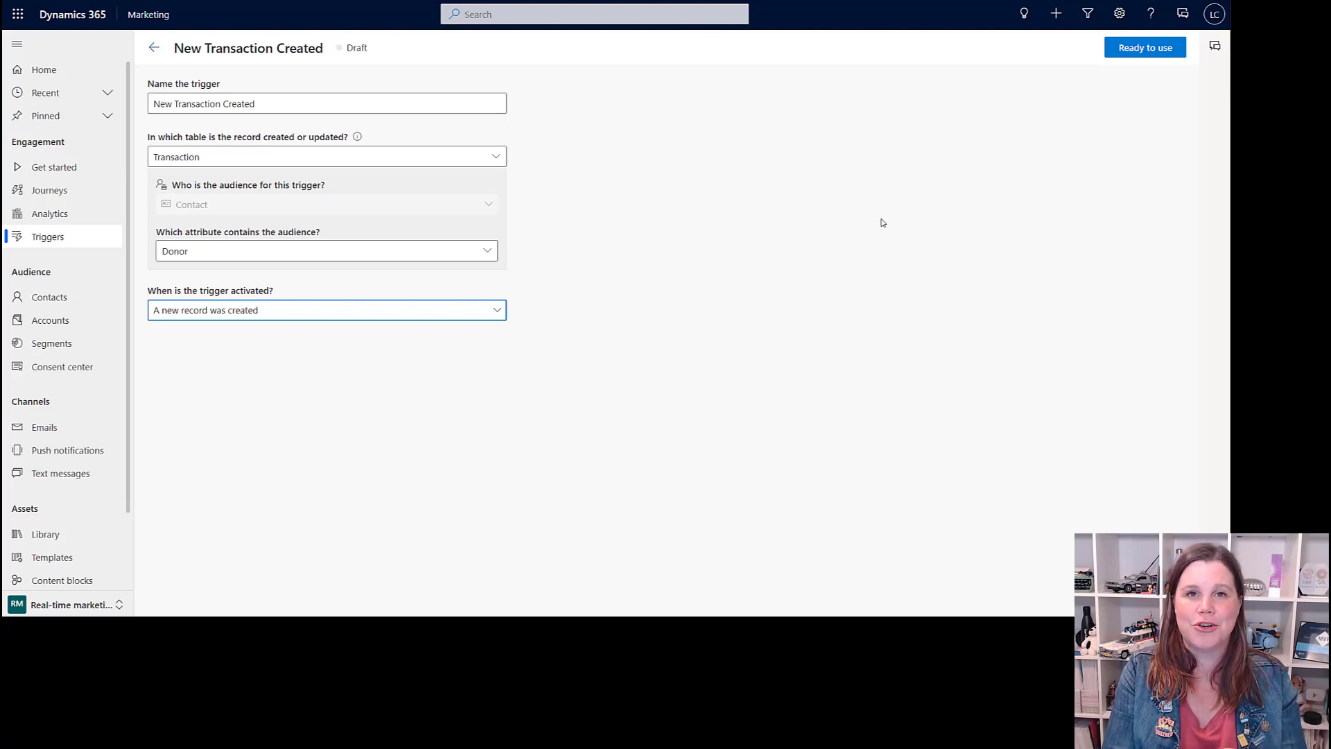
Discard the unsaved trigger changes and create a trigger-based journey named Major Donor Follow Up that uses the Transaction Created trigger
{"action": "left_click", "coordinate": [54, 192]}
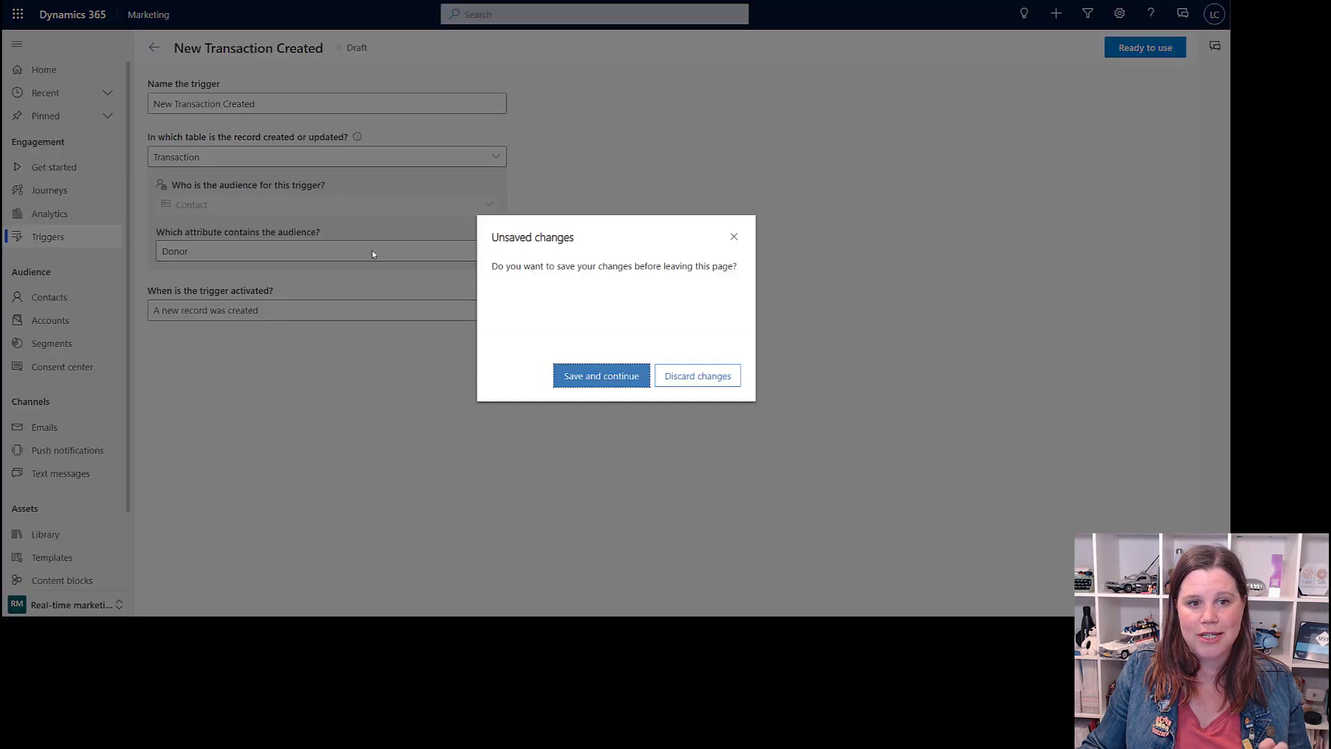
{"action": "left_click", "coordinate": [711, 386]}
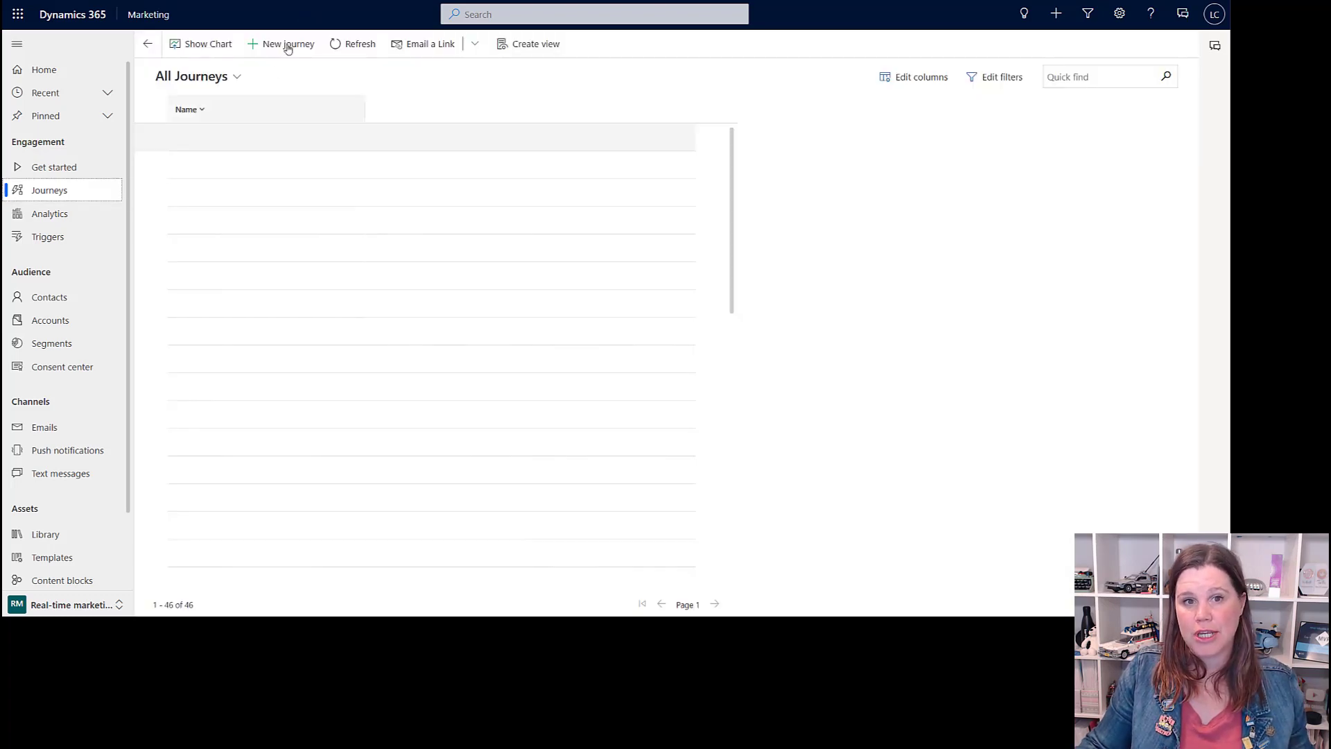
{"action": "left_click", "coordinate": [289, 46]}
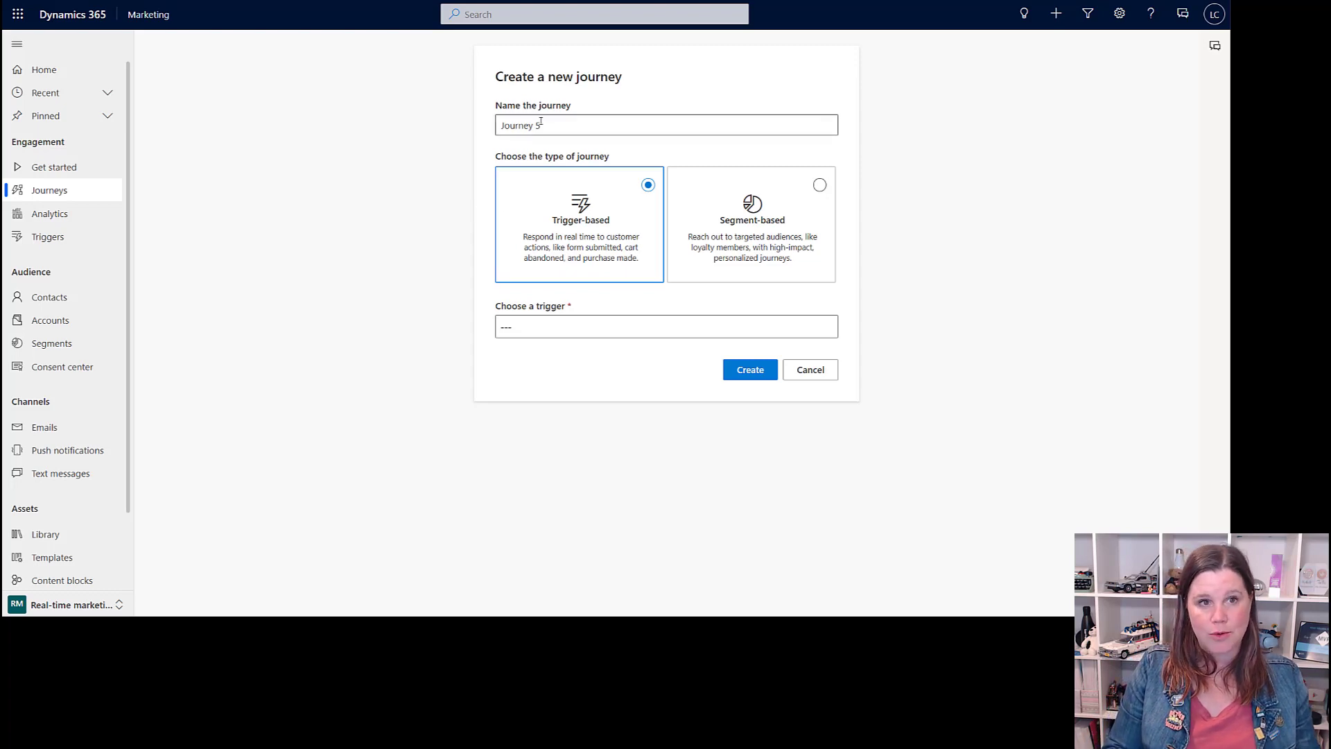
{"action": "left_click_drag", "start_coordinate": [541, 121], "coordinate": [476, 123]}
{"action": "type", "text": "Ma"}
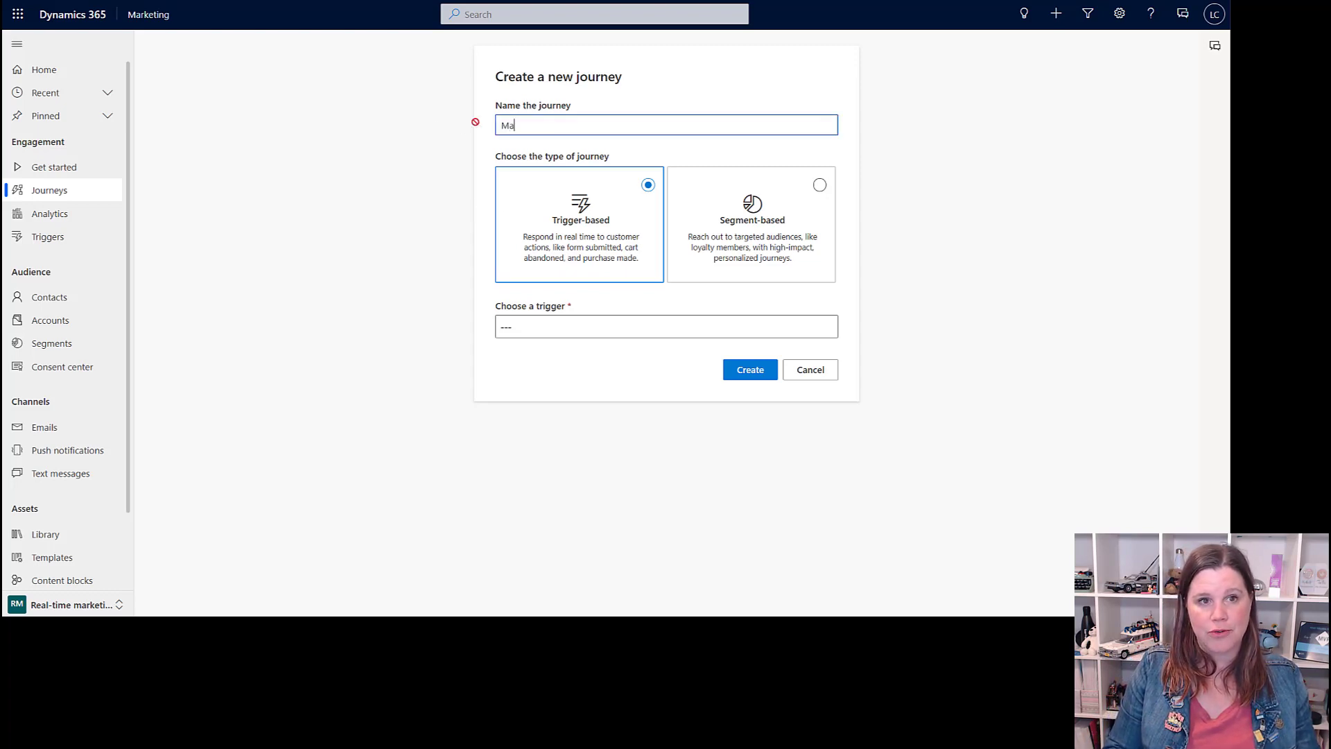
{"action": "type", "text": "jor Donor Follow UP"}
{"action": "key", "text": "BackSpace"}
{"action": "type", "text": "p"}
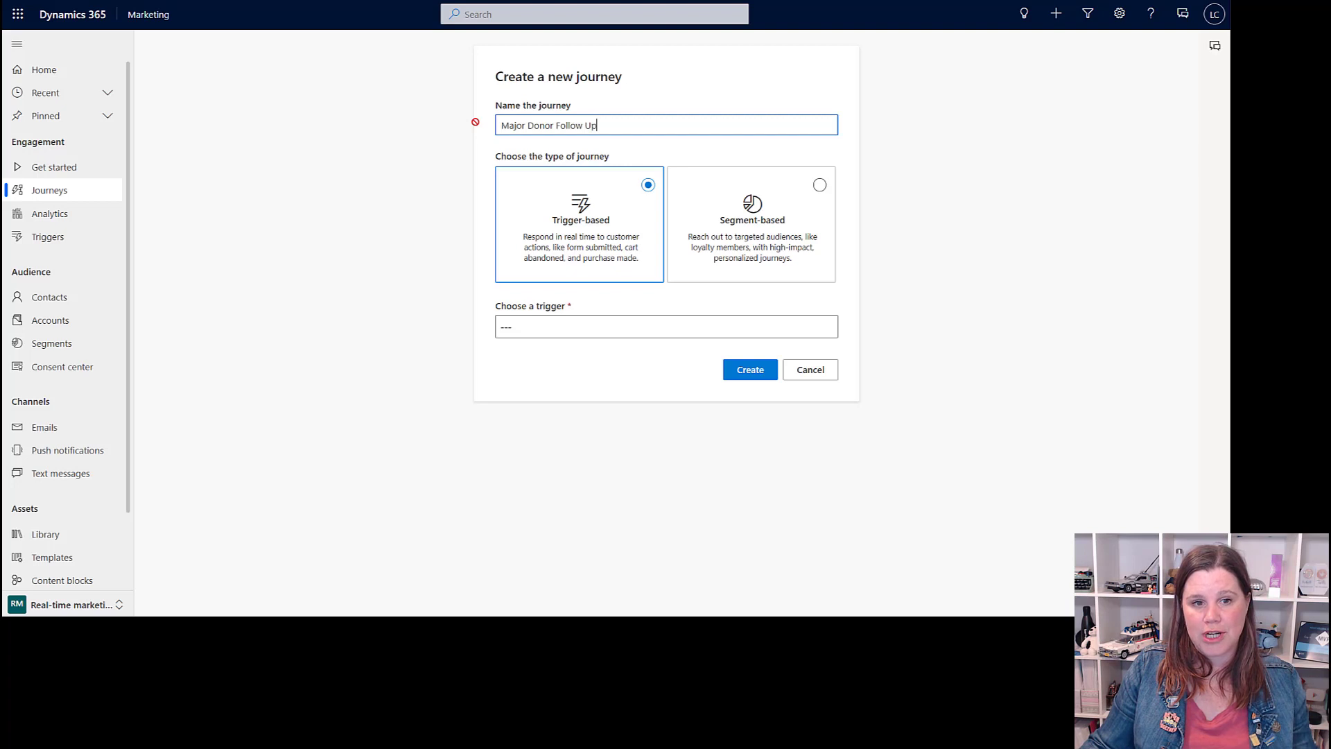
{"action": "left_click", "coordinate": [572, 329]}
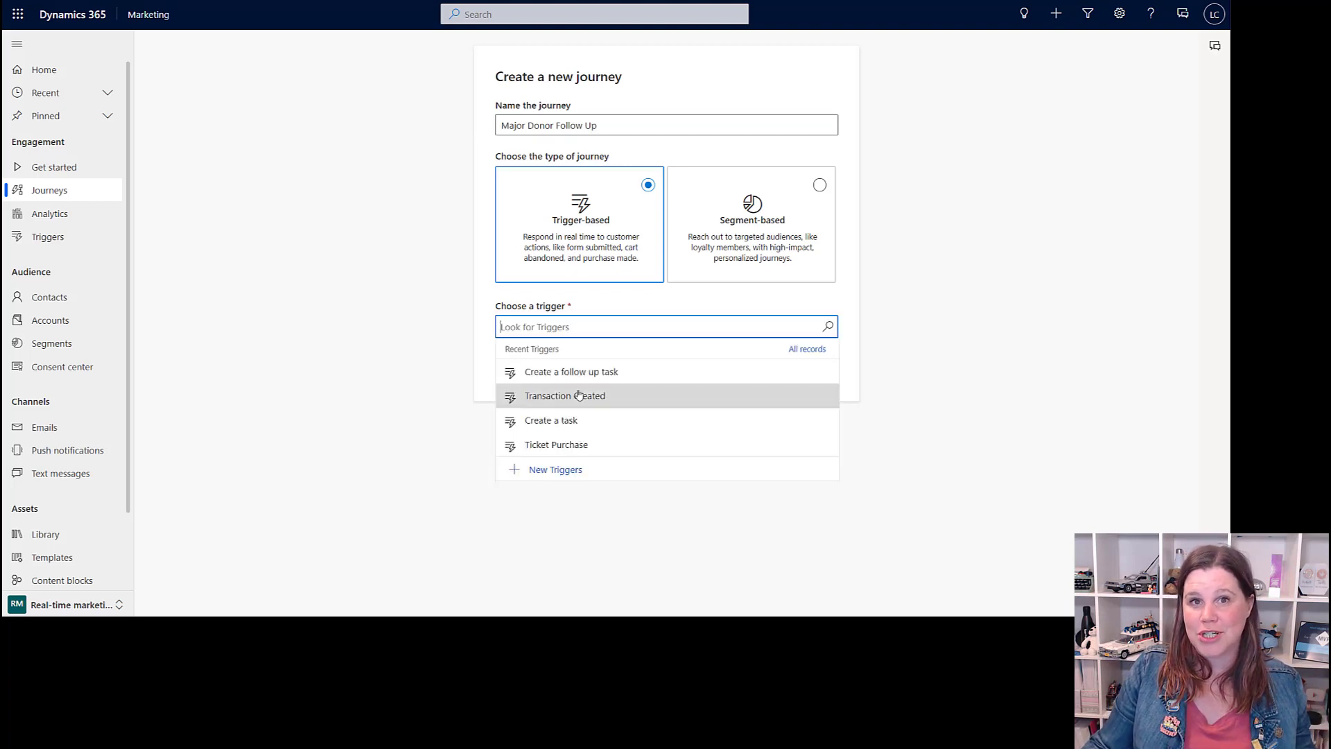
{"action": "left_click", "coordinate": [579, 395]}
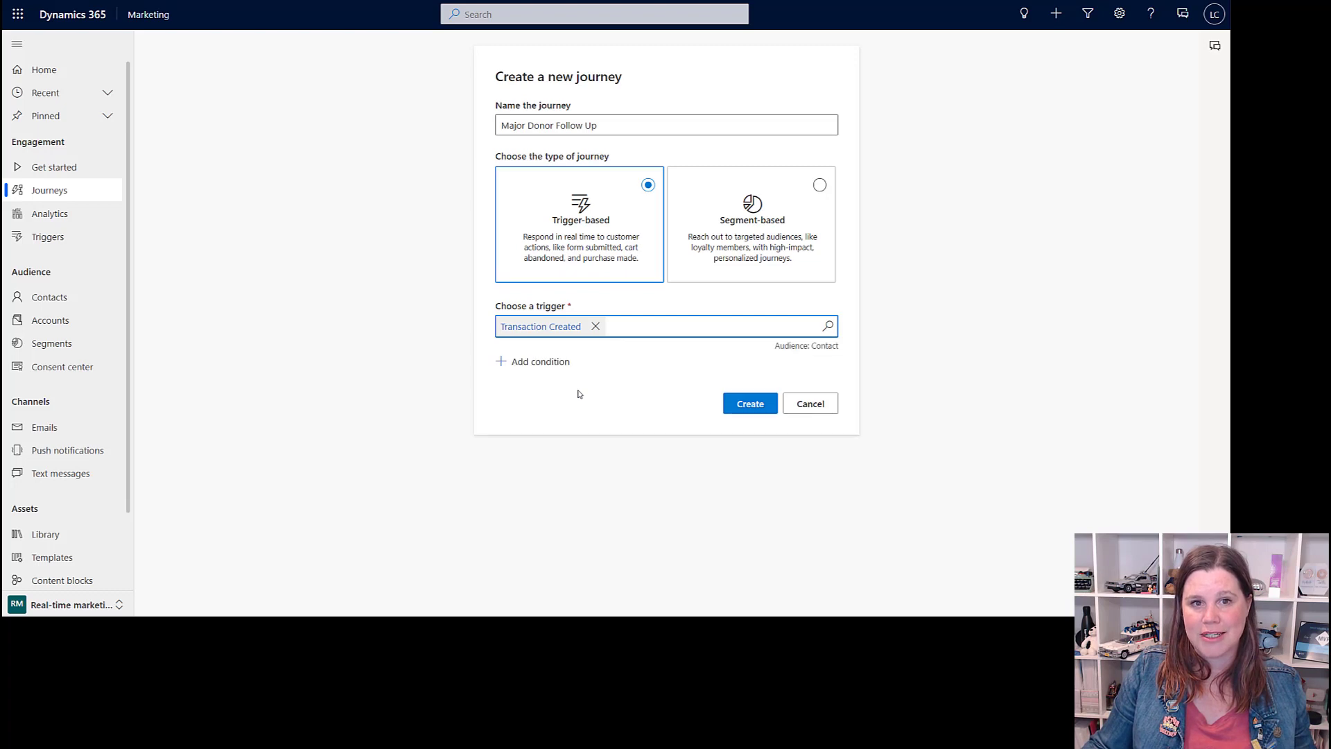
{"action": "left_click", "coordinate": [741, 404]}
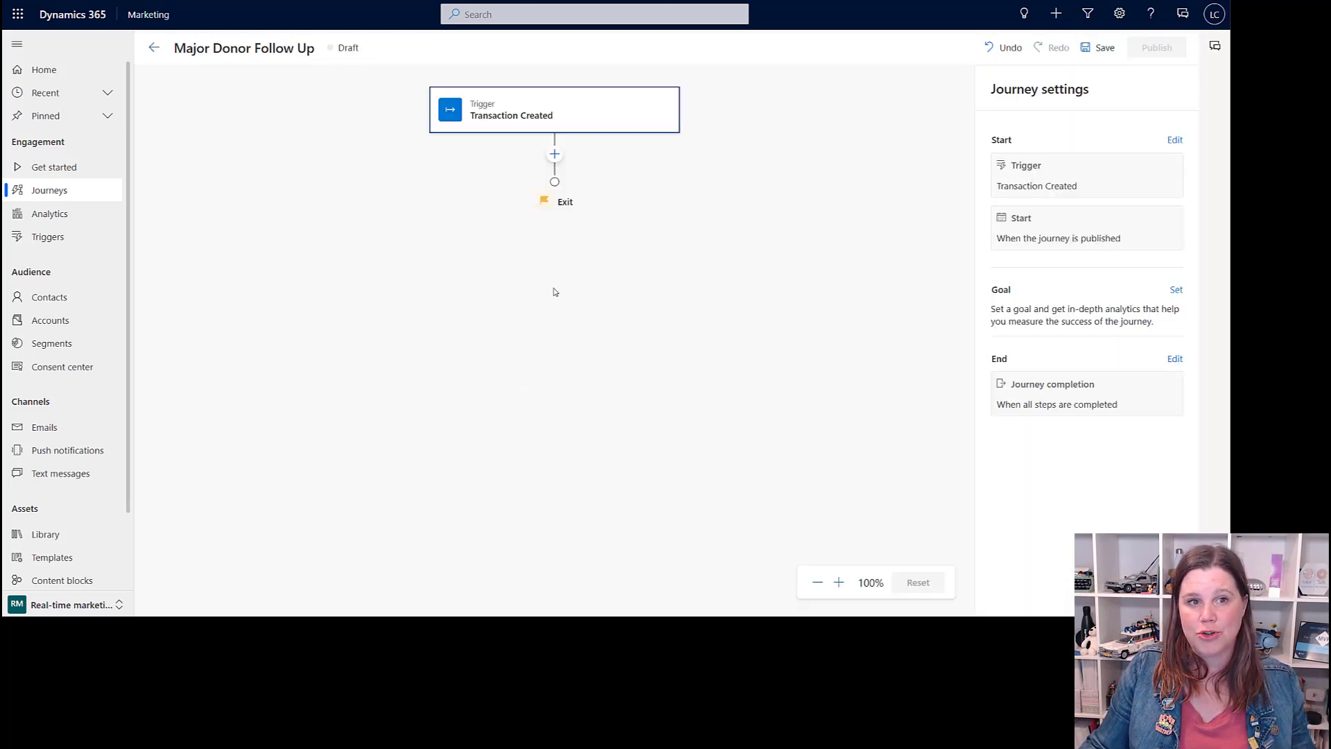
Add an attribute branch based on a specific value directly after the Transaction Created trigger
{"action": "left_click", "coordinate": [554, 154]}
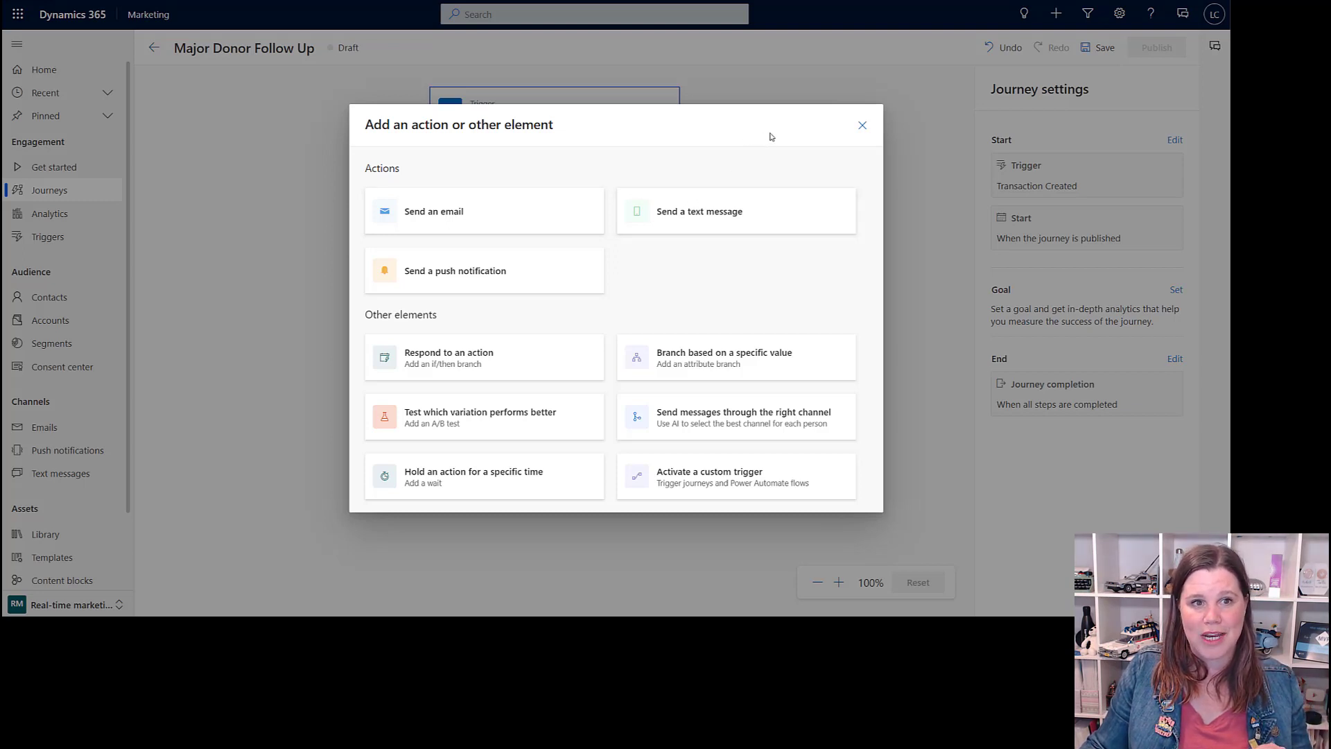
{"action": "left_click", "coordinate": [863, 124]}
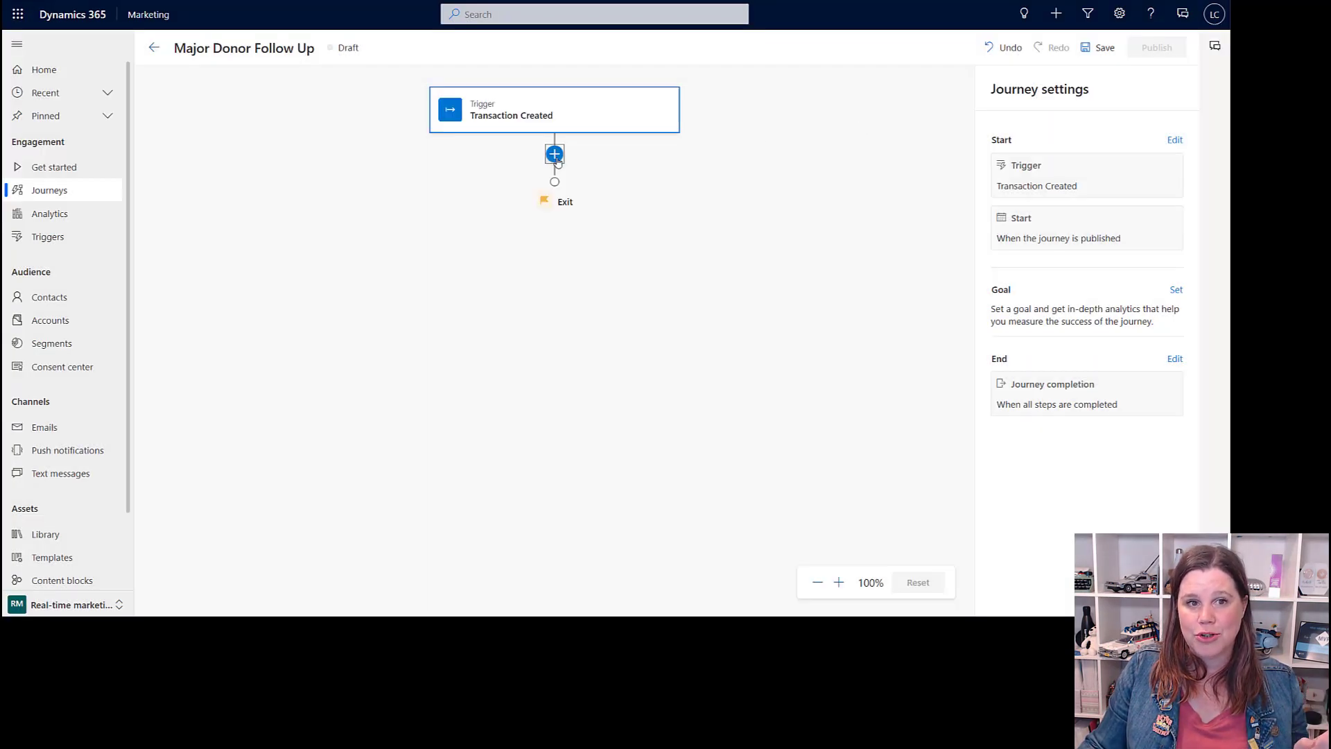
{"action": "left_click", "coordinate": [554, 154]}
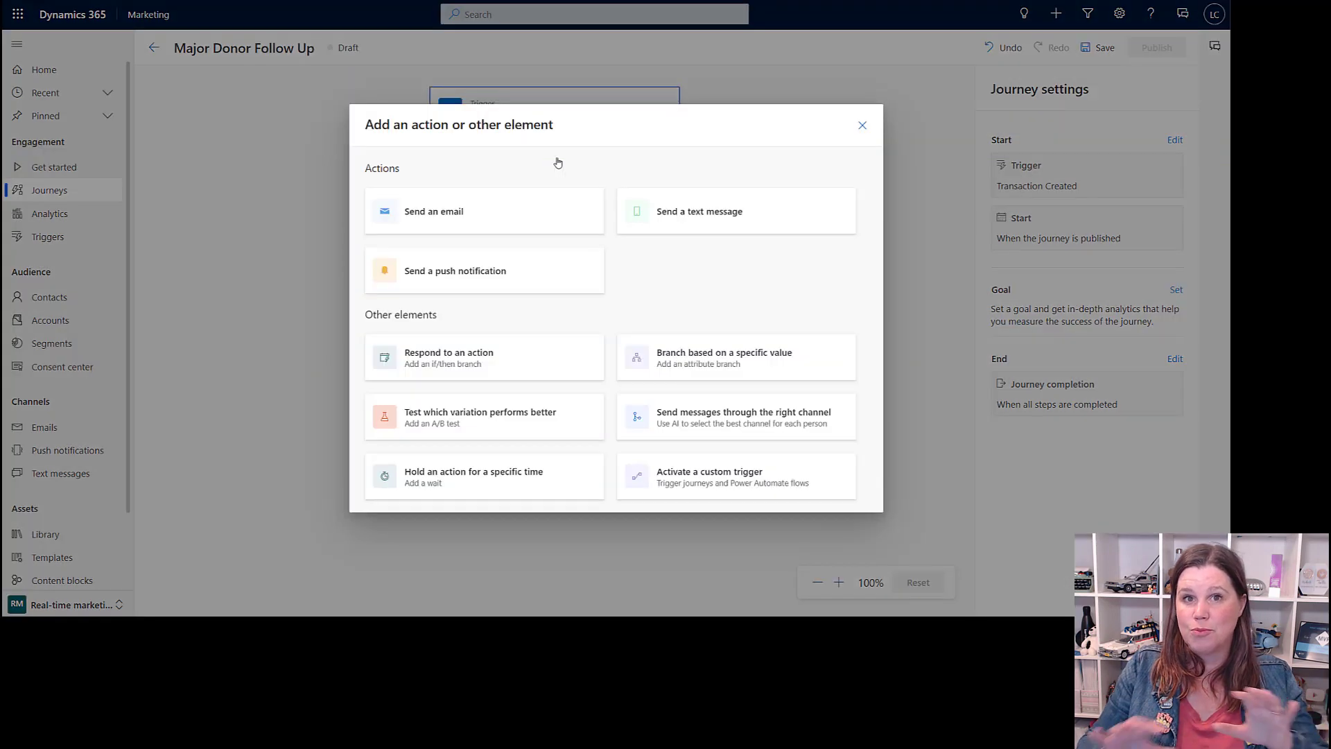
{"action": "left_click", "coordinate": [680, 354]}
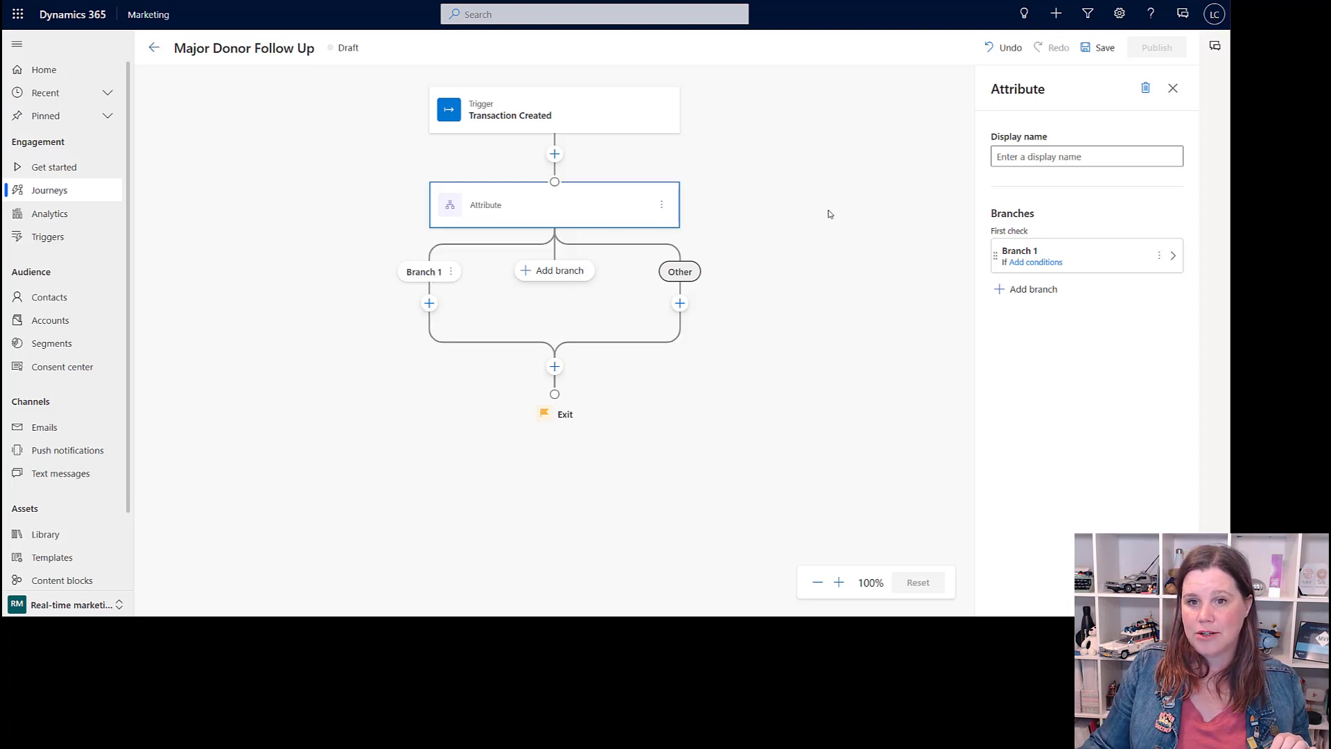
Base the first branch's condition on the transaction's Amount attribute from the Transaction Created trigger
{"action": "left_click", "coordinate": [1031, 263]}
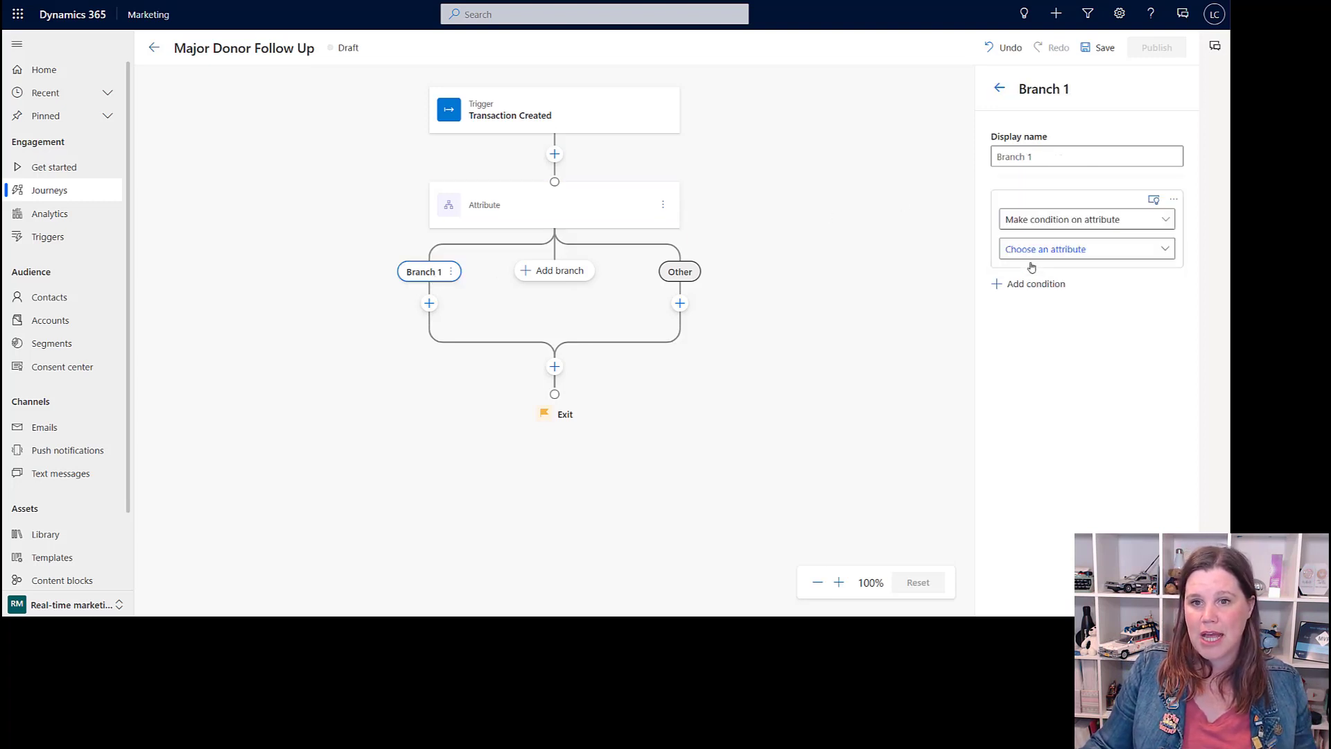
{"action": "left_click", "coordinate": [1052, 254]}
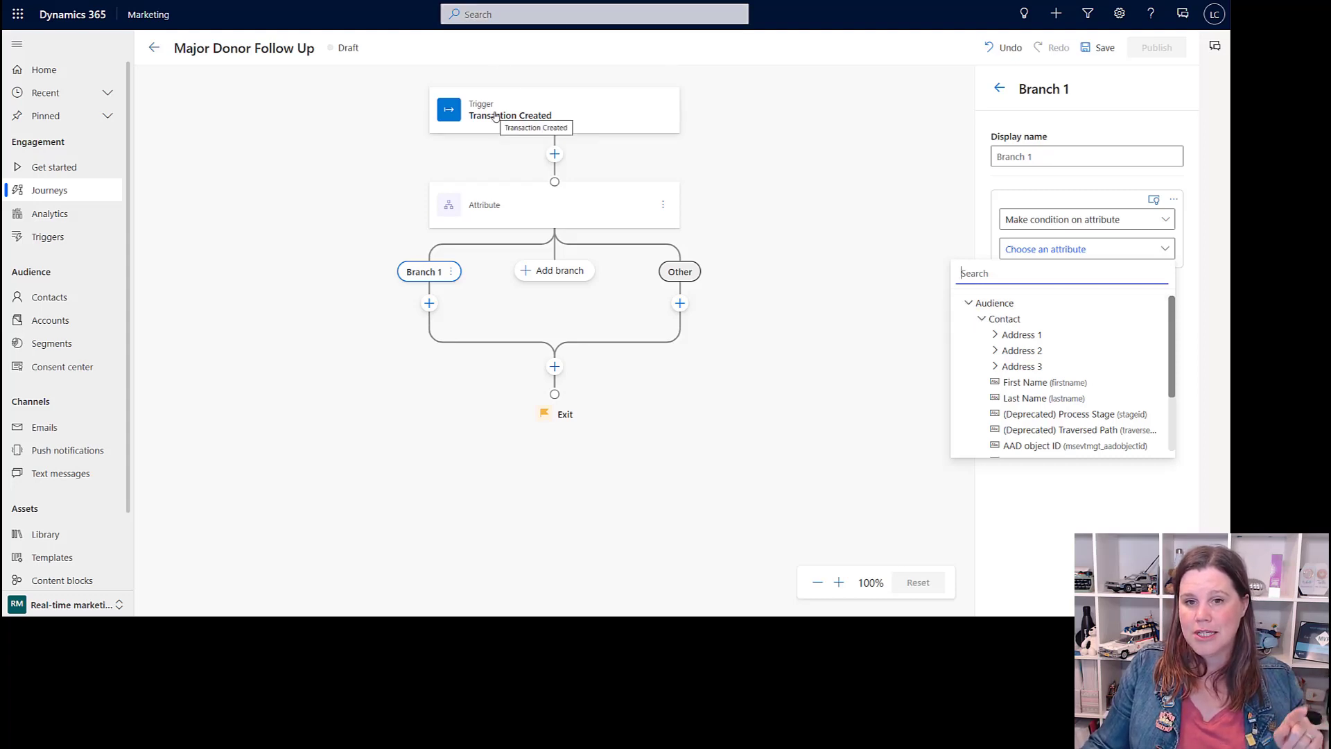
{"action": "left_click", "coordinate": [969, 303]}
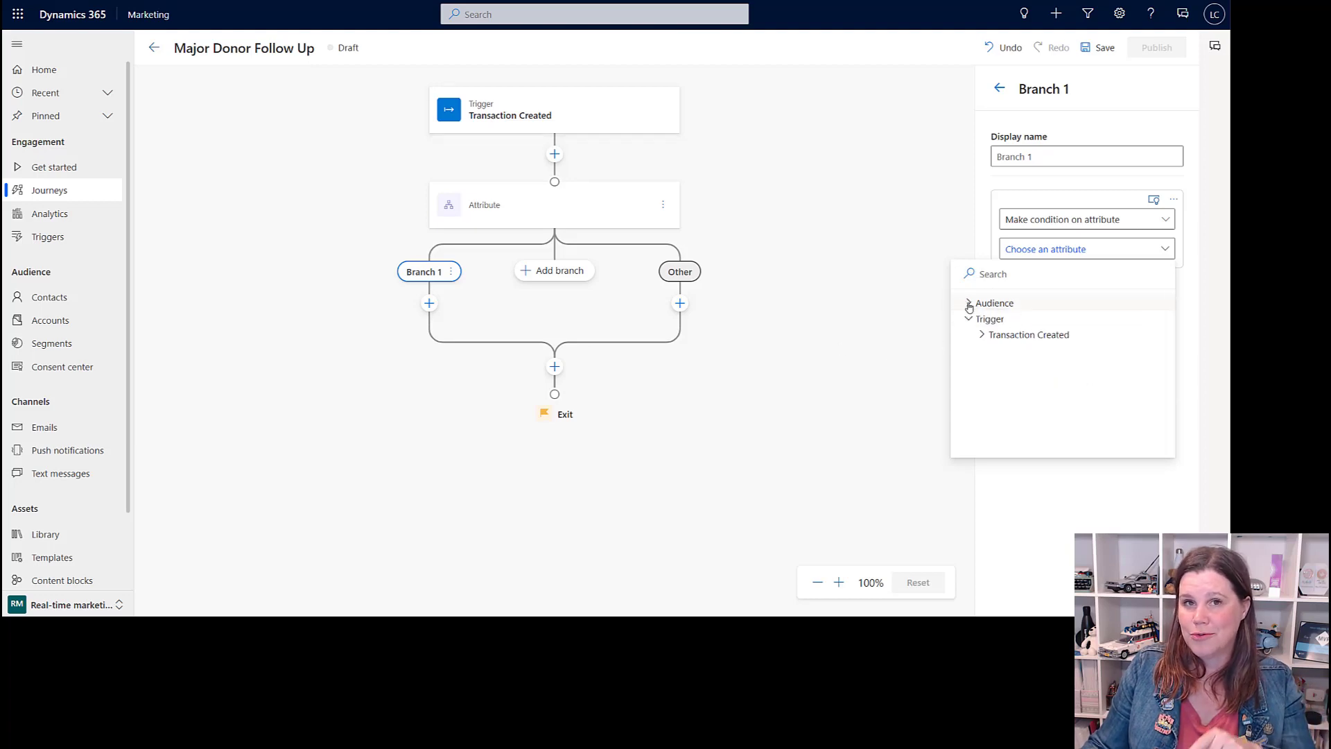
{"action": "left_click", "coordinate": [983, 336]}
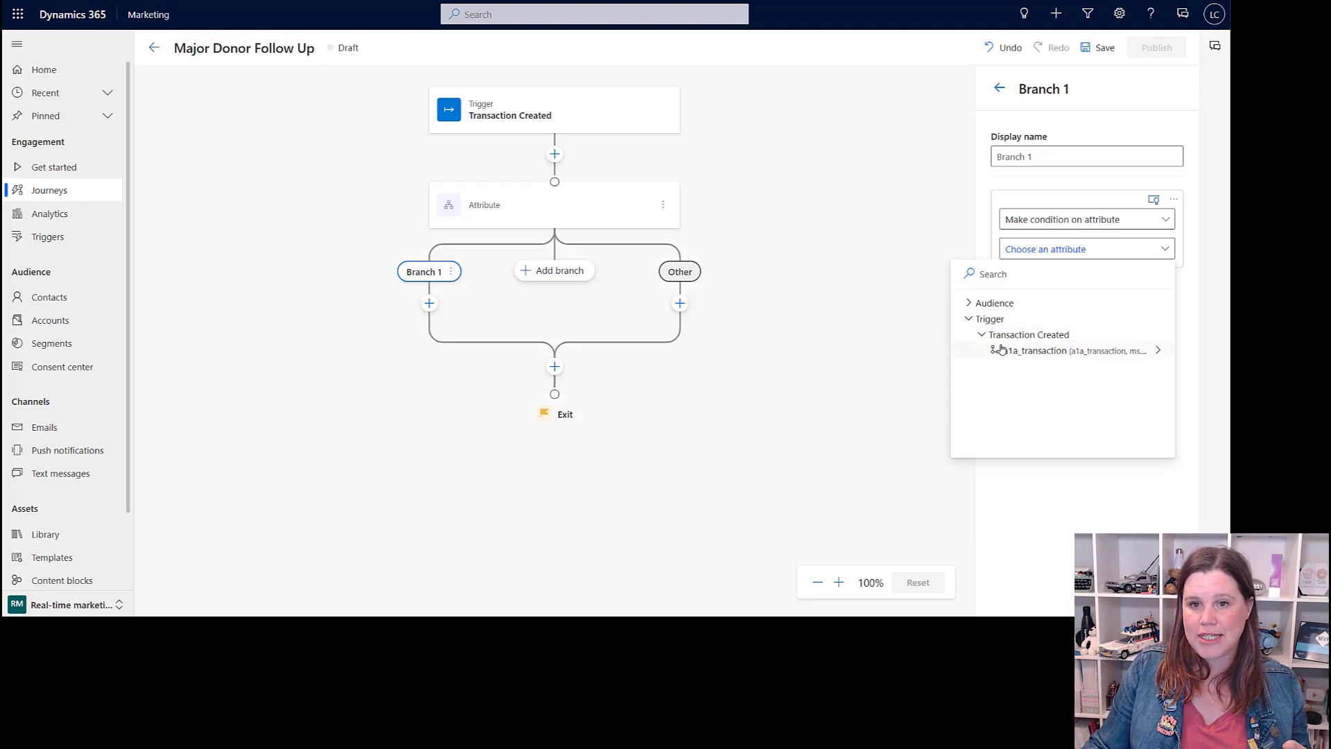
{"action": "left_click", "coordinate": [1001, 349]}
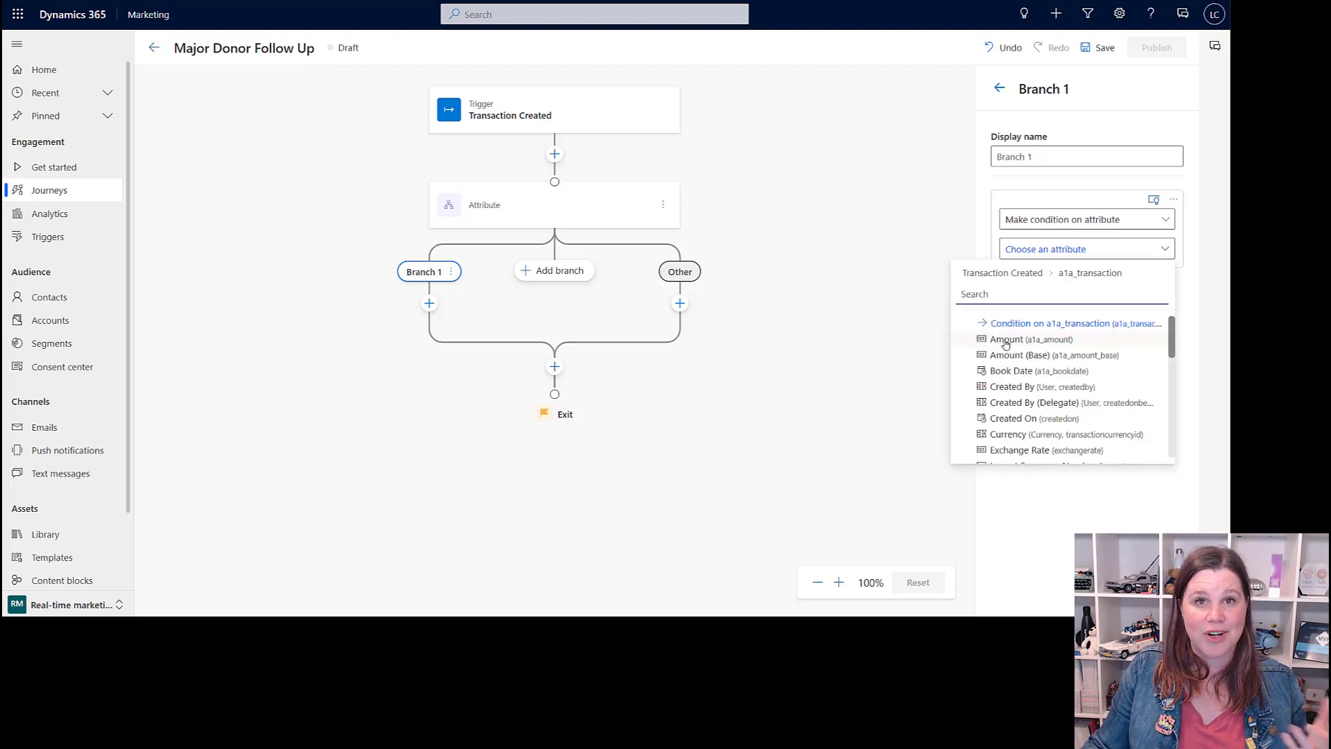
{"action": "left_click", "coordinate": [1006, 341]}
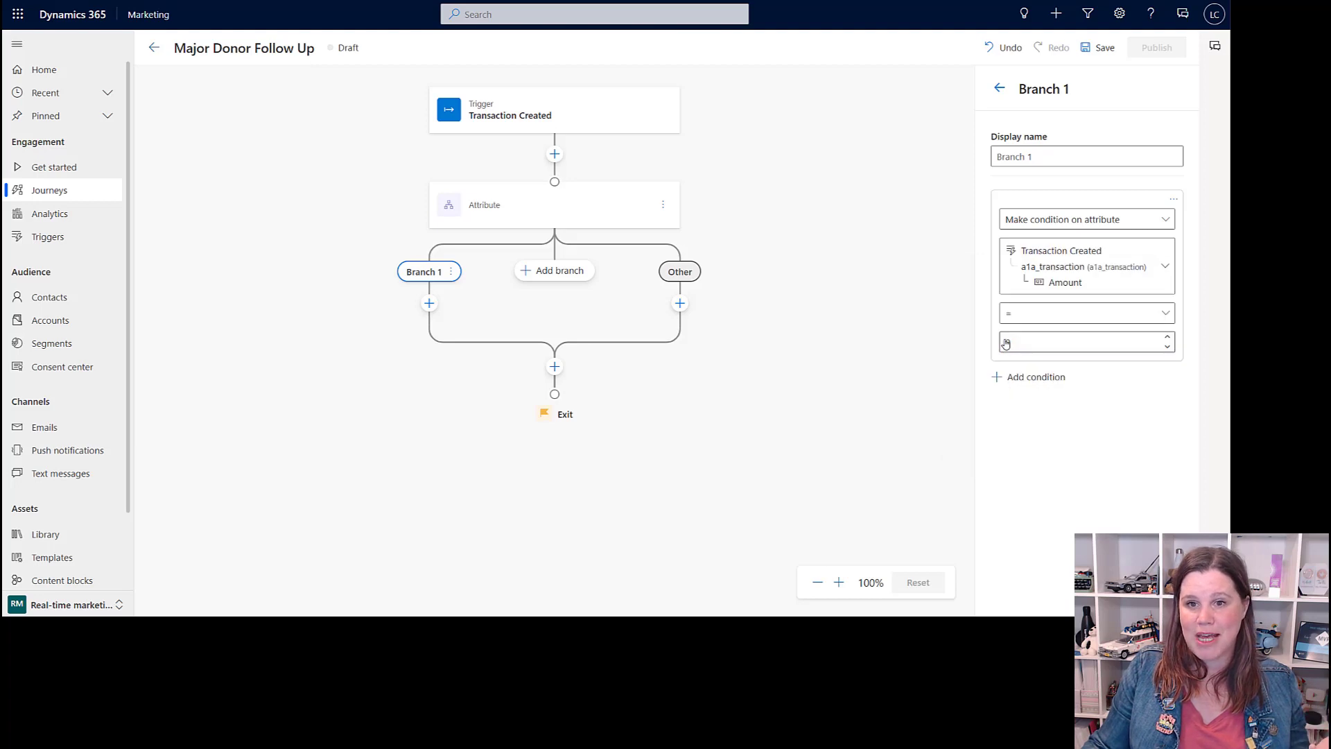
Set the Amount condition to greater than or equal to 5000
{"action": "left_click", "coordinate": [1041, 313]}
{"action": "left_click", "coordinate": [1009, 437]}
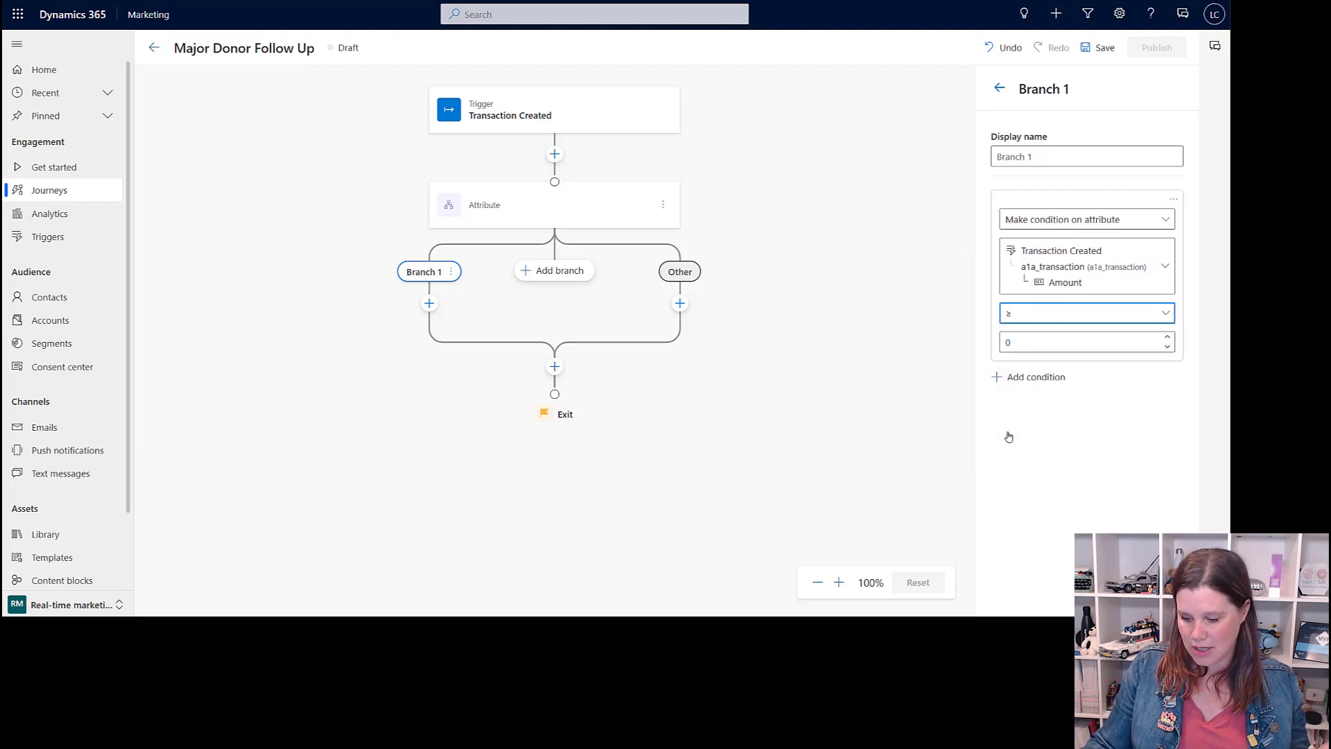
{"action": "double_click", "coordinate": [1056, 343]}
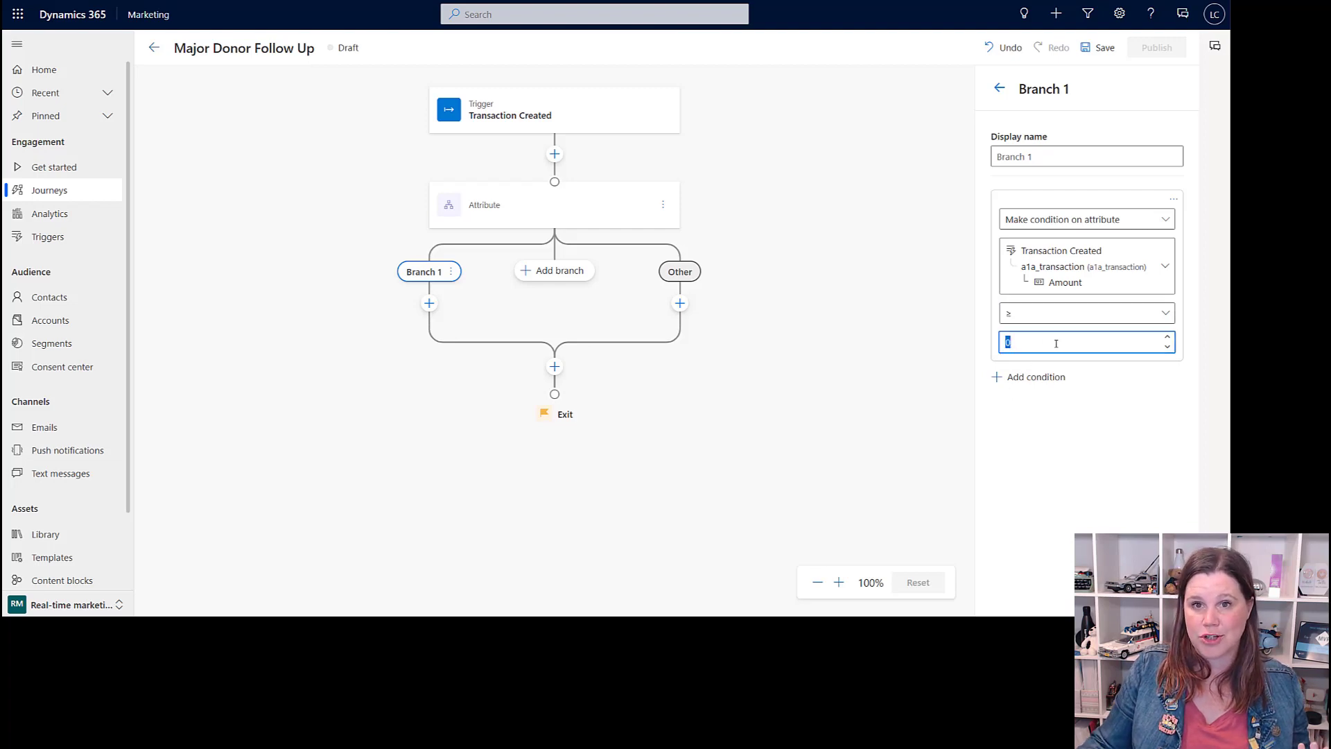
{"action": "type", "text": "5000"}
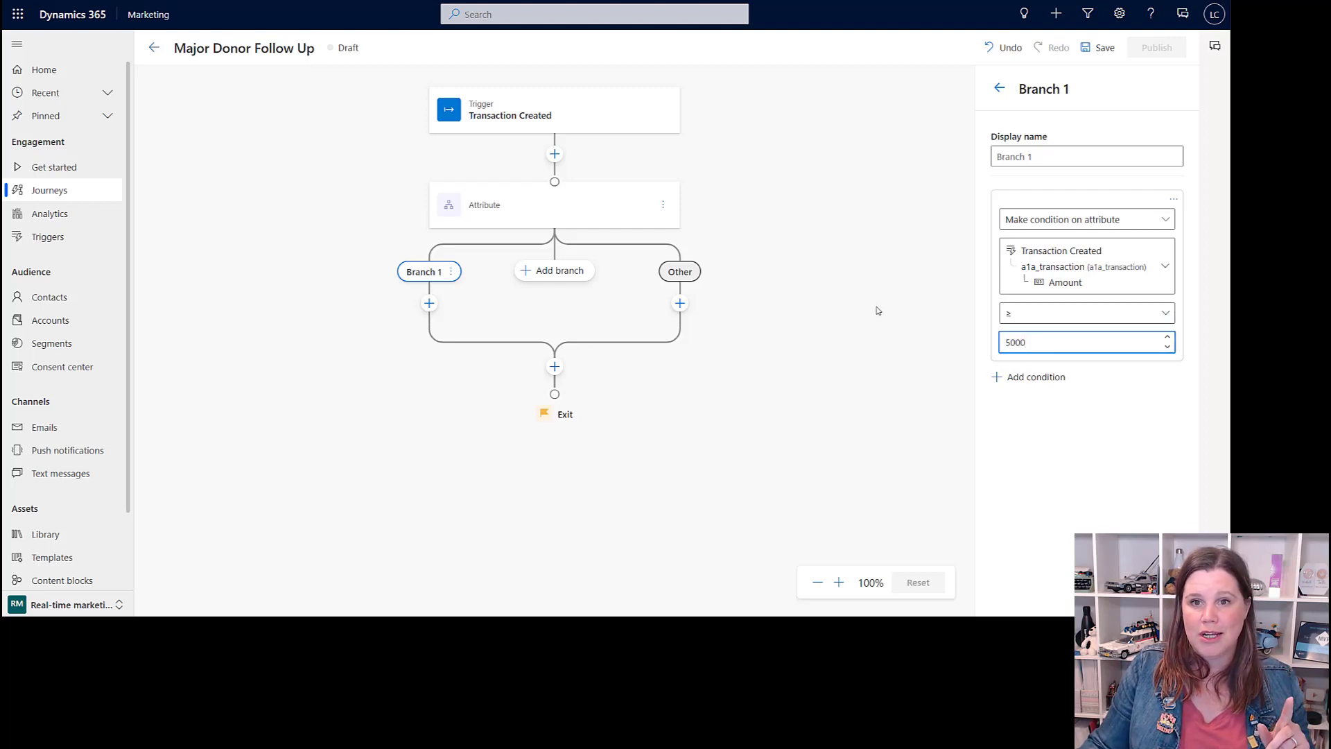
{"action": "left_click", "coordinate": [877, 311]}
Name the conditional branch "Donation over $5000" and save the journey
{"action": "left_click", "coordinate": [1071, 153]}
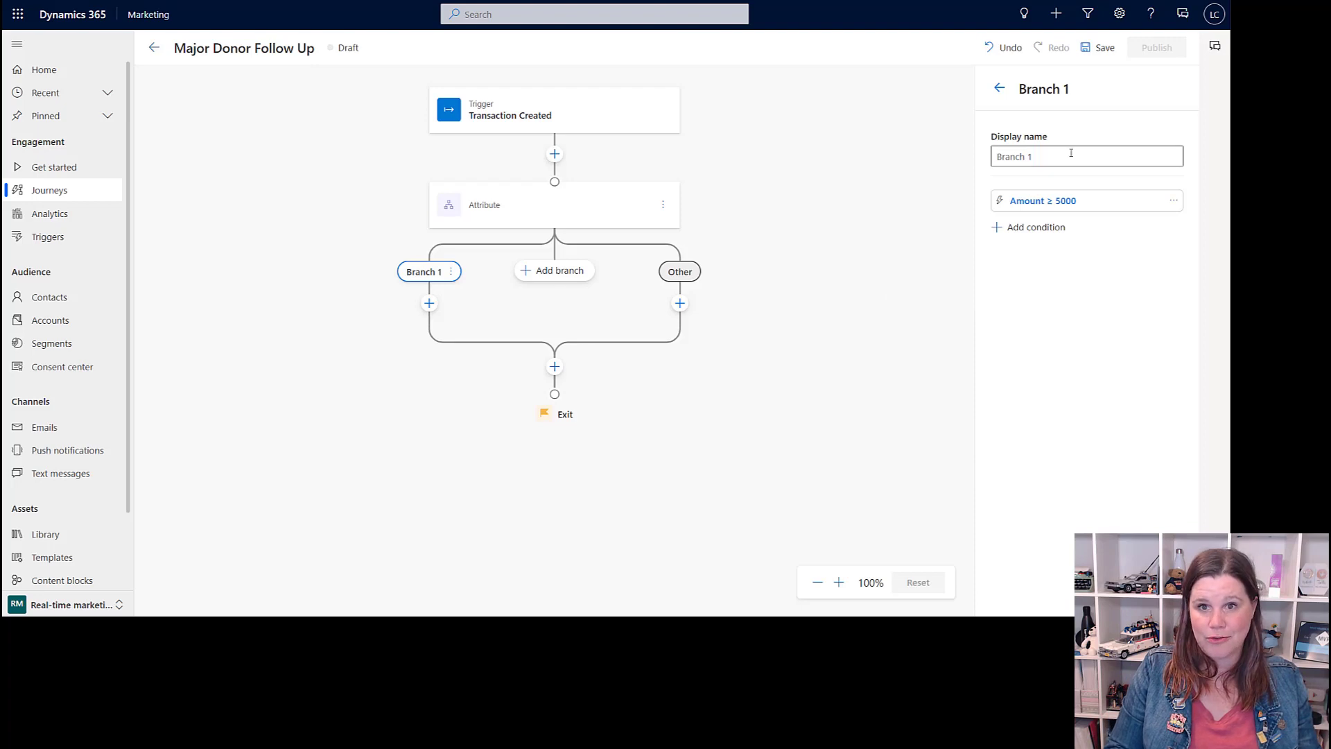
{"action": "type", "text": "Dono"}
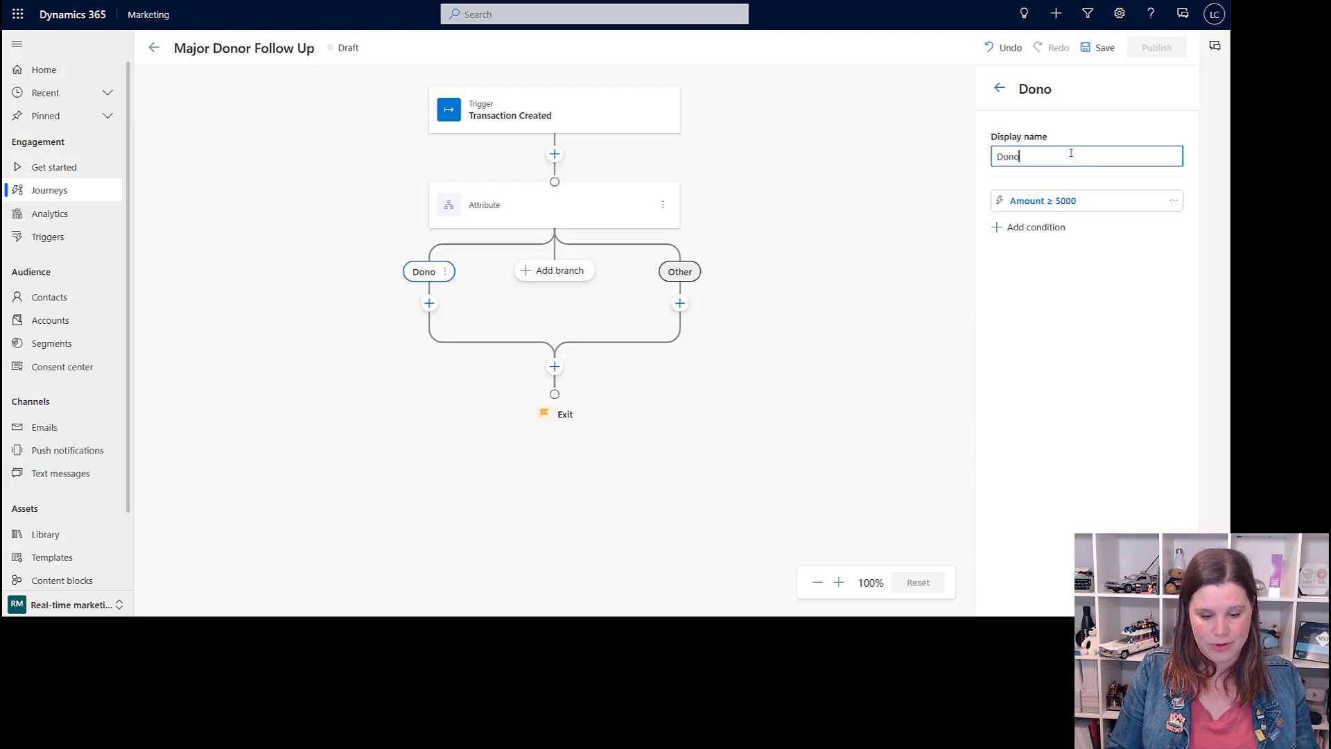
{"action": "key", "text": "BackSpace"}
{"action": "type", "text": "ation "}
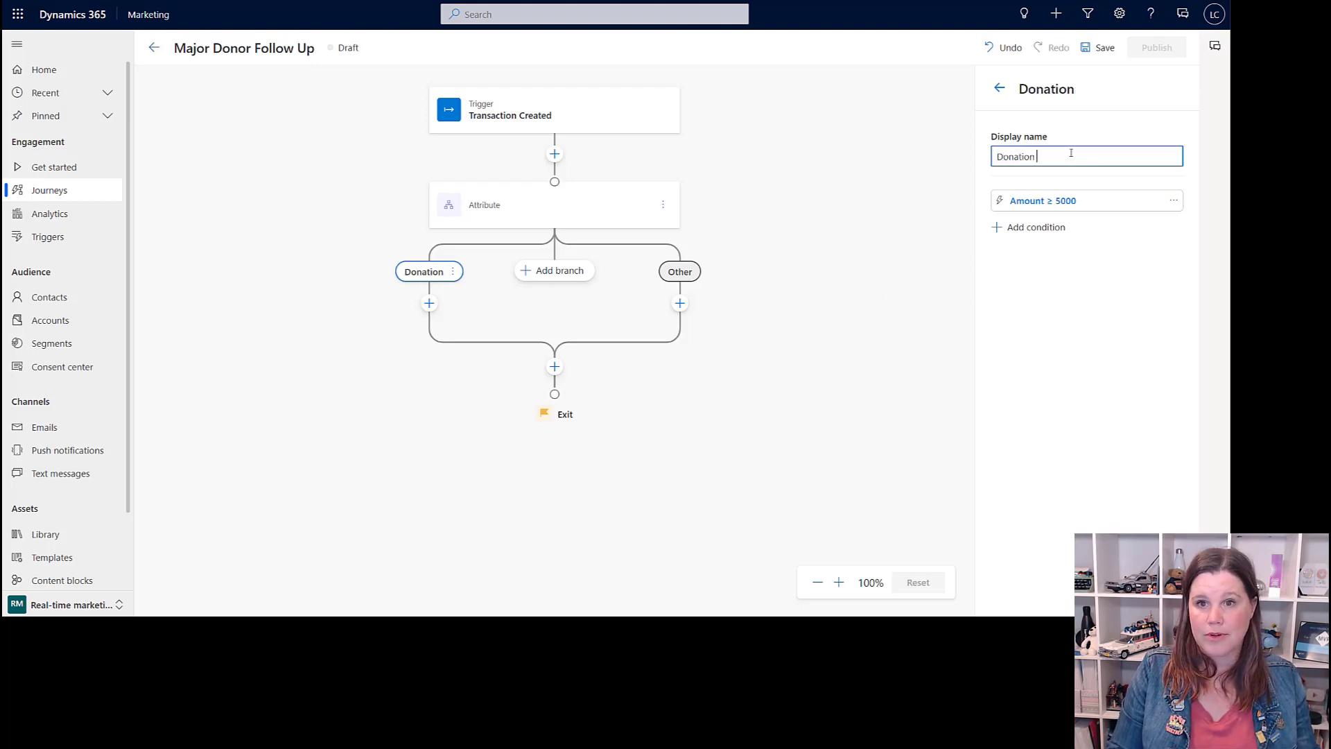
{"action": "type", "text": "over $5000"}
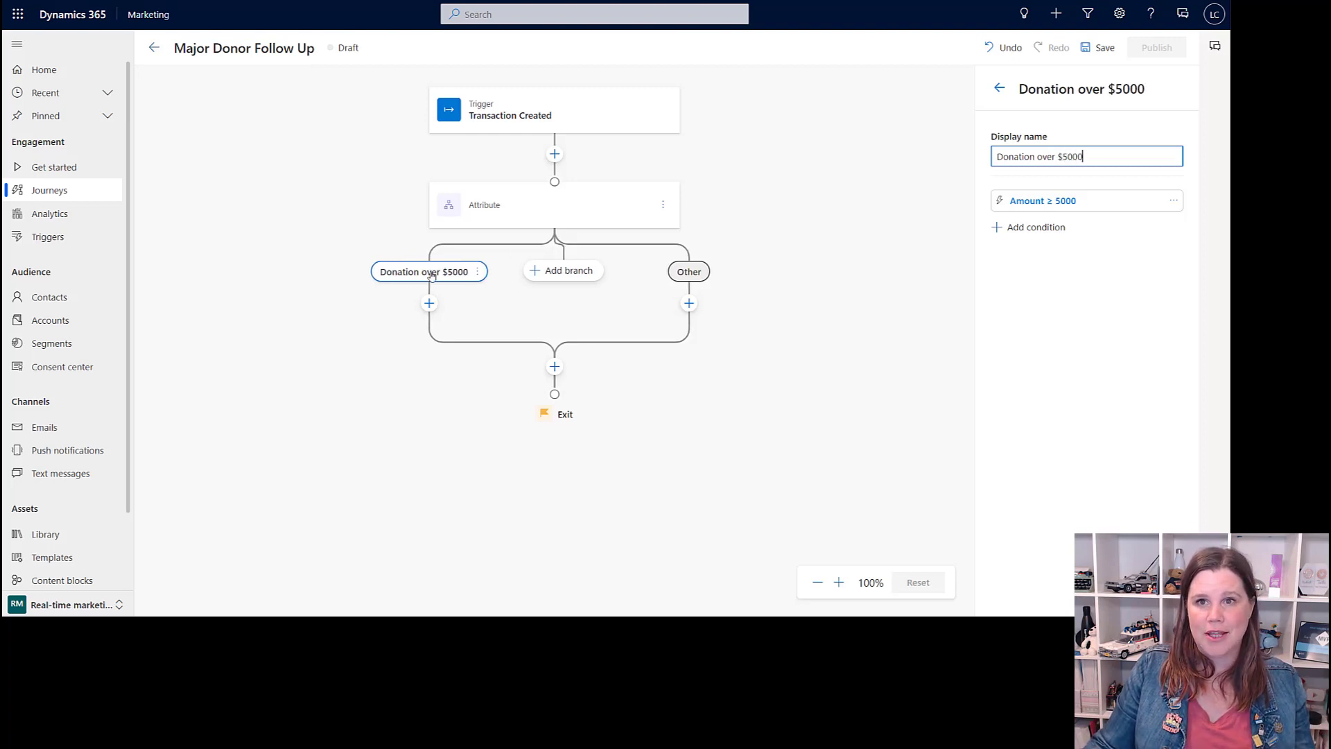
{"action": "left_click", "coordinate": [773, 259]}
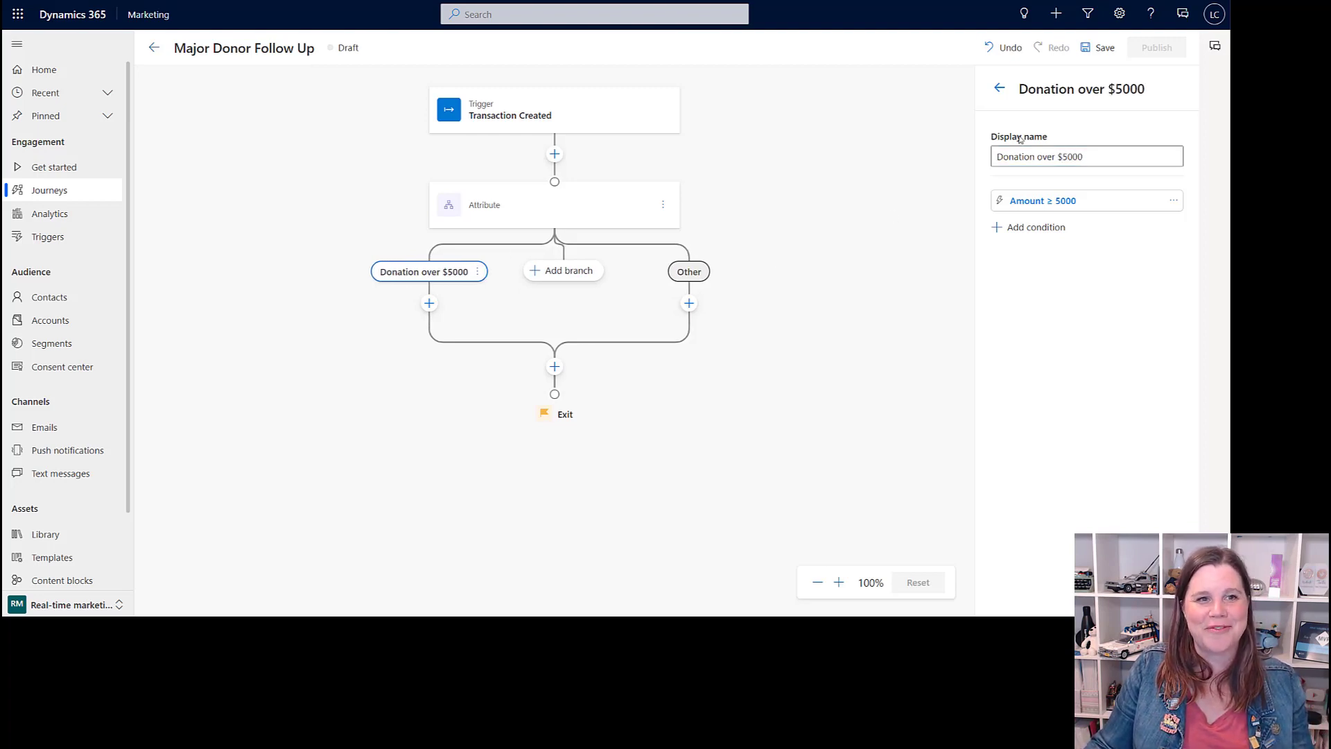
{"action": "left_click", "coordinate": [1090, 50]}
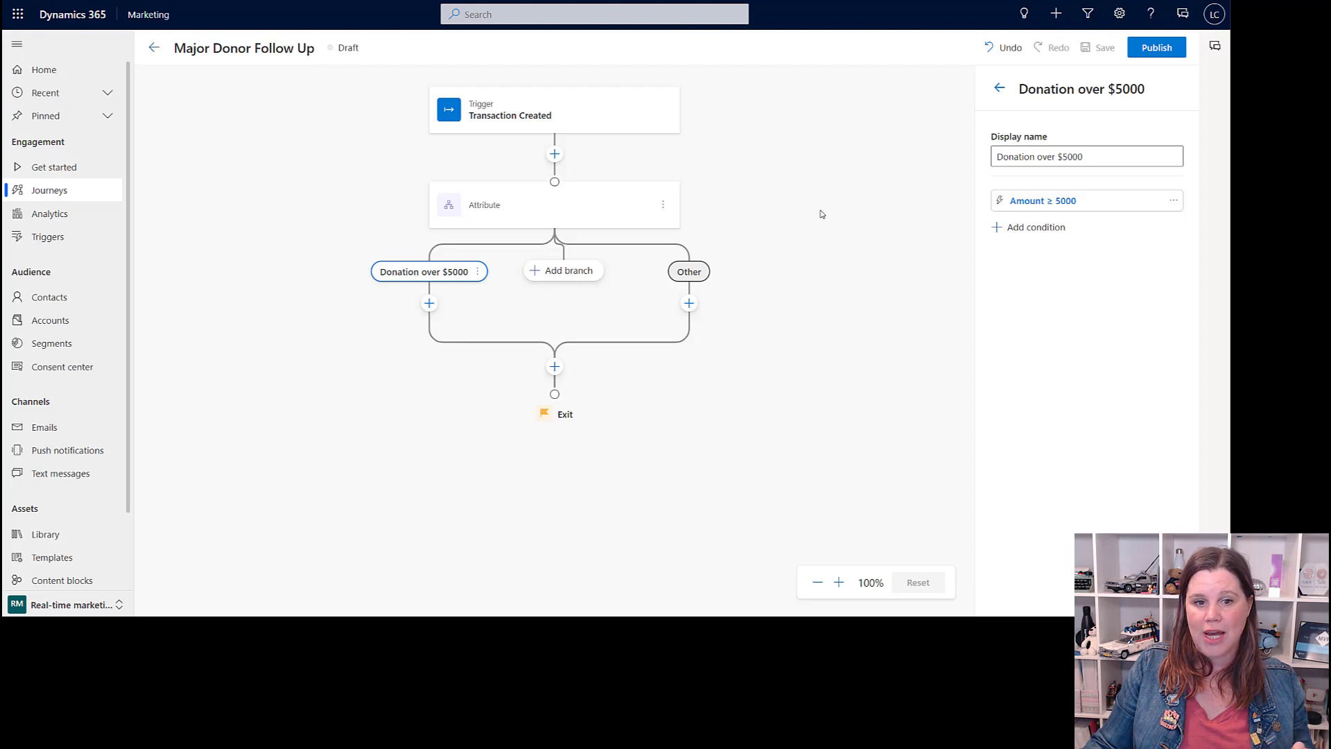
Add a custom trigger activation to the Donation over $5000 branch using the Create a follow up task trigger
{"action": "left_click", "coordinate": [429, 303]}
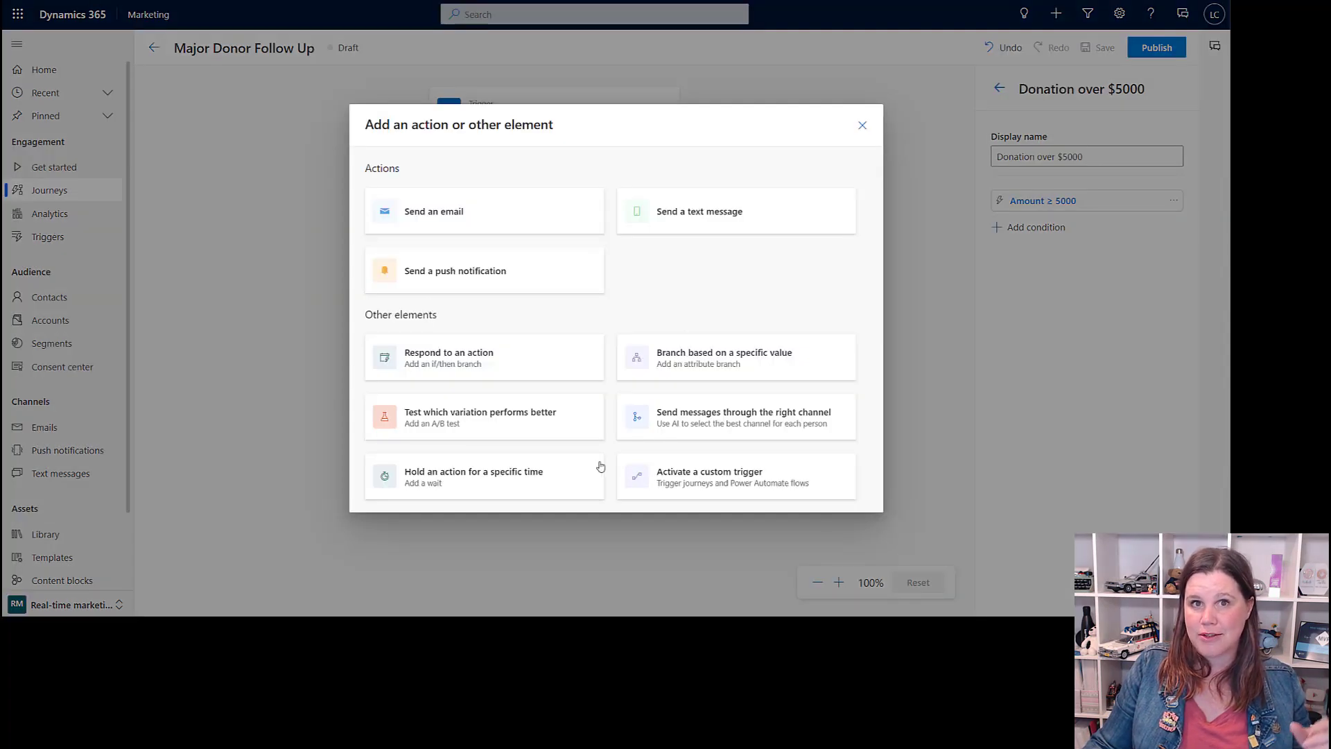
{"action": "left_click", "coordinate": [708, 488]}
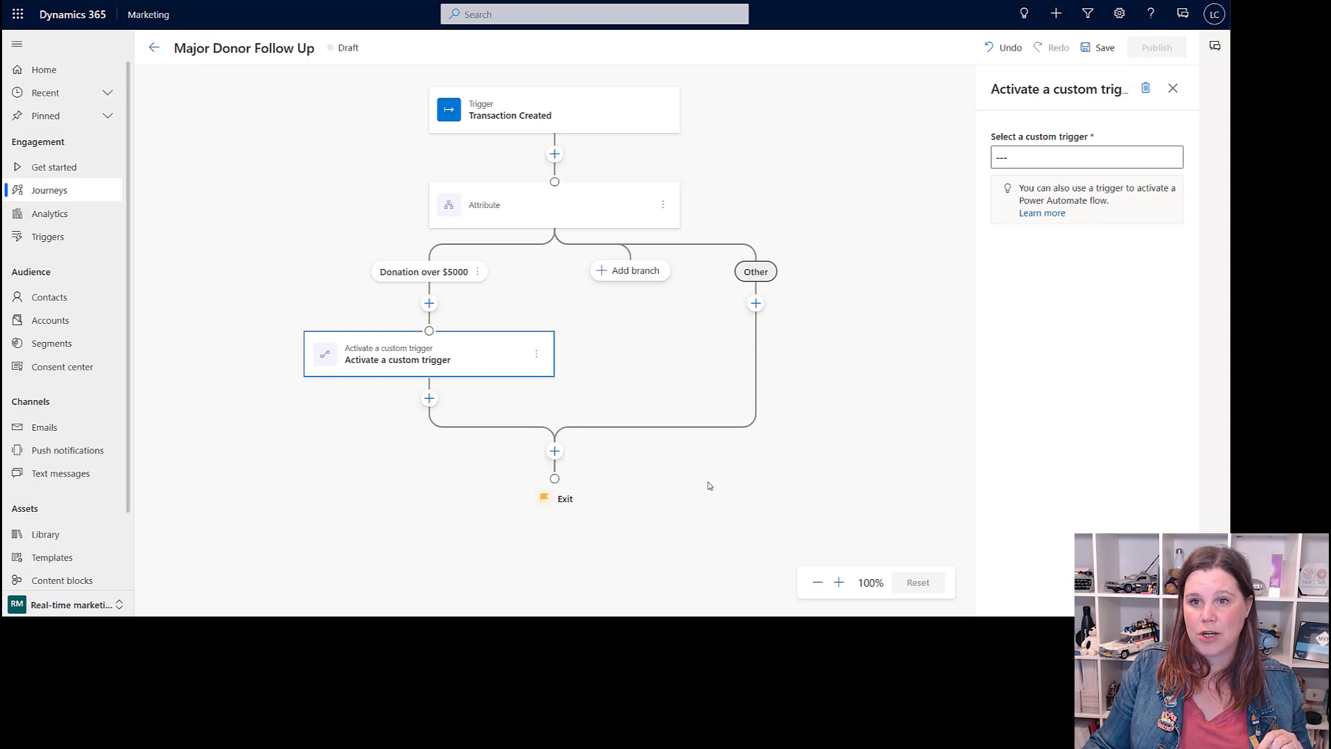
{"action": "left_click", "coordinate": [1157, 157]}
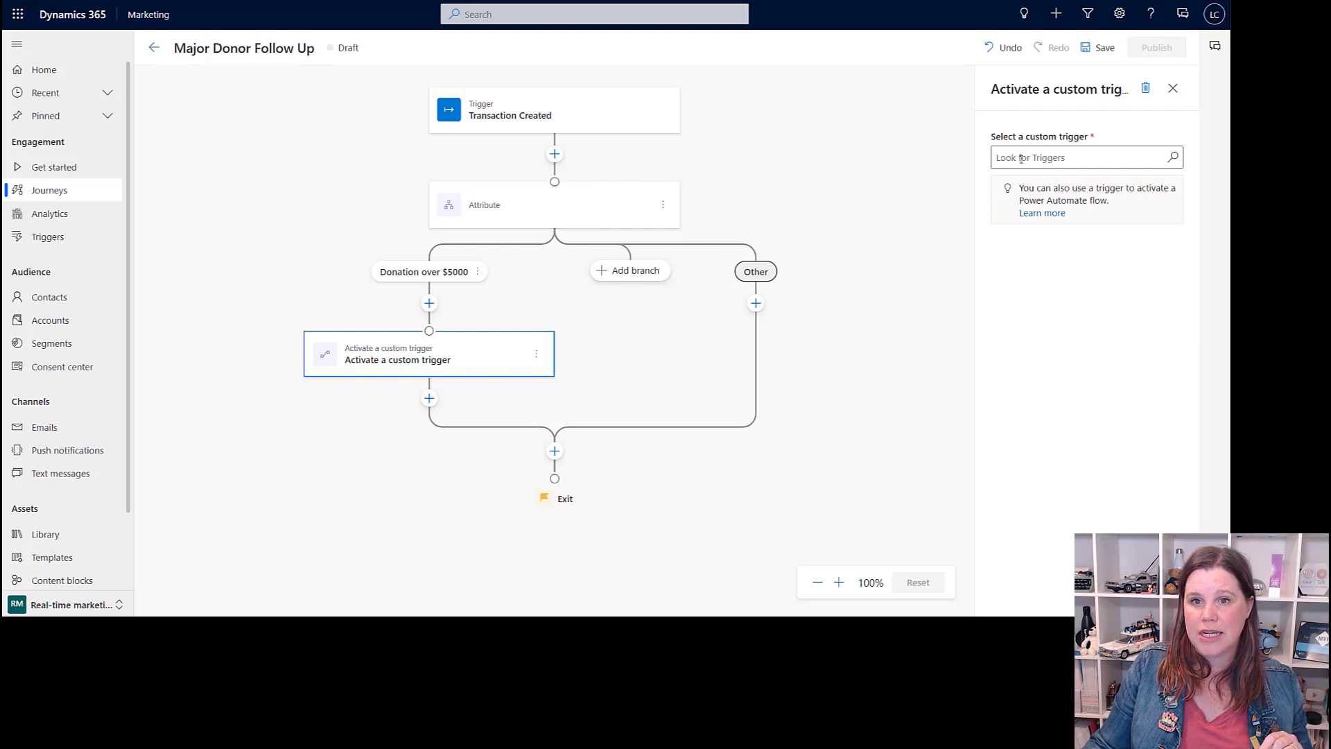
{"action": "left_click", "coordinate": [1173, 156]}
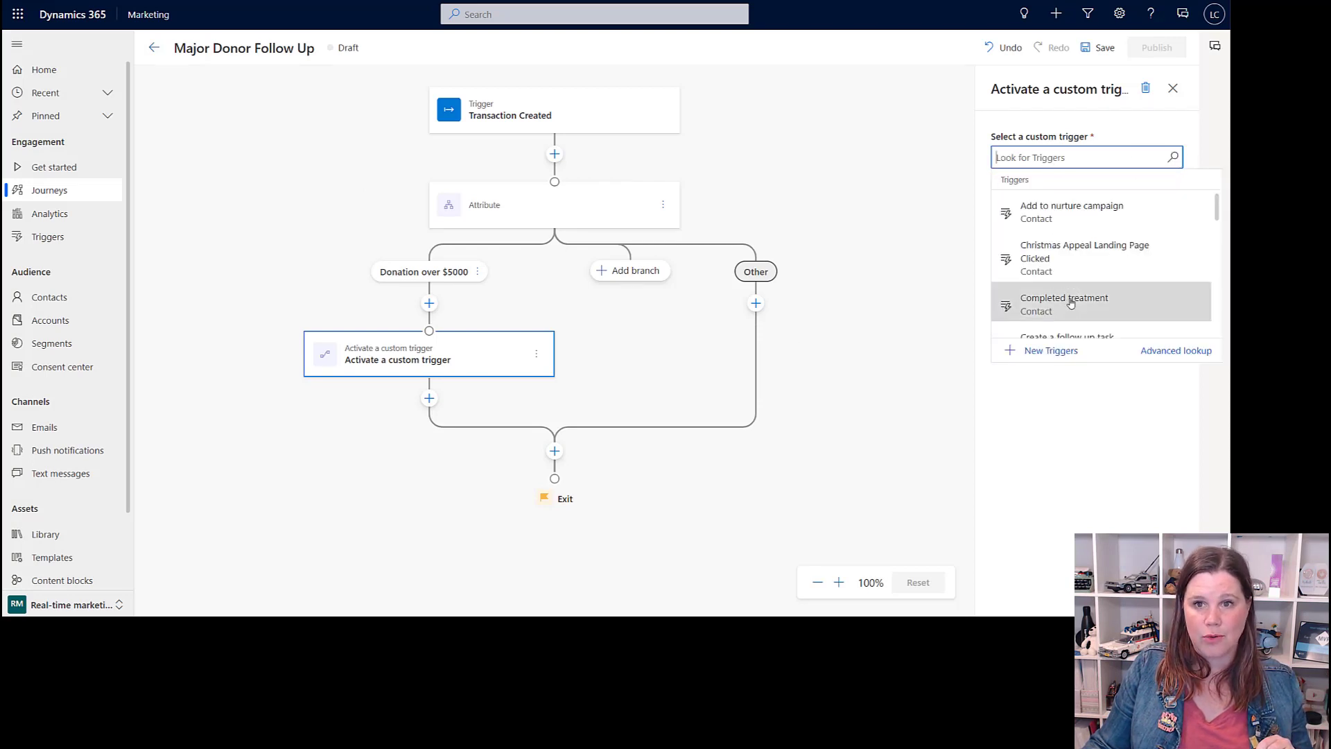
{"action": "scroll", "coordinate": [1071, 303], "scroll_direction": "down", "scroll_amount": 2}
{"action": "left_click", "coordinate": [1071, 303]}
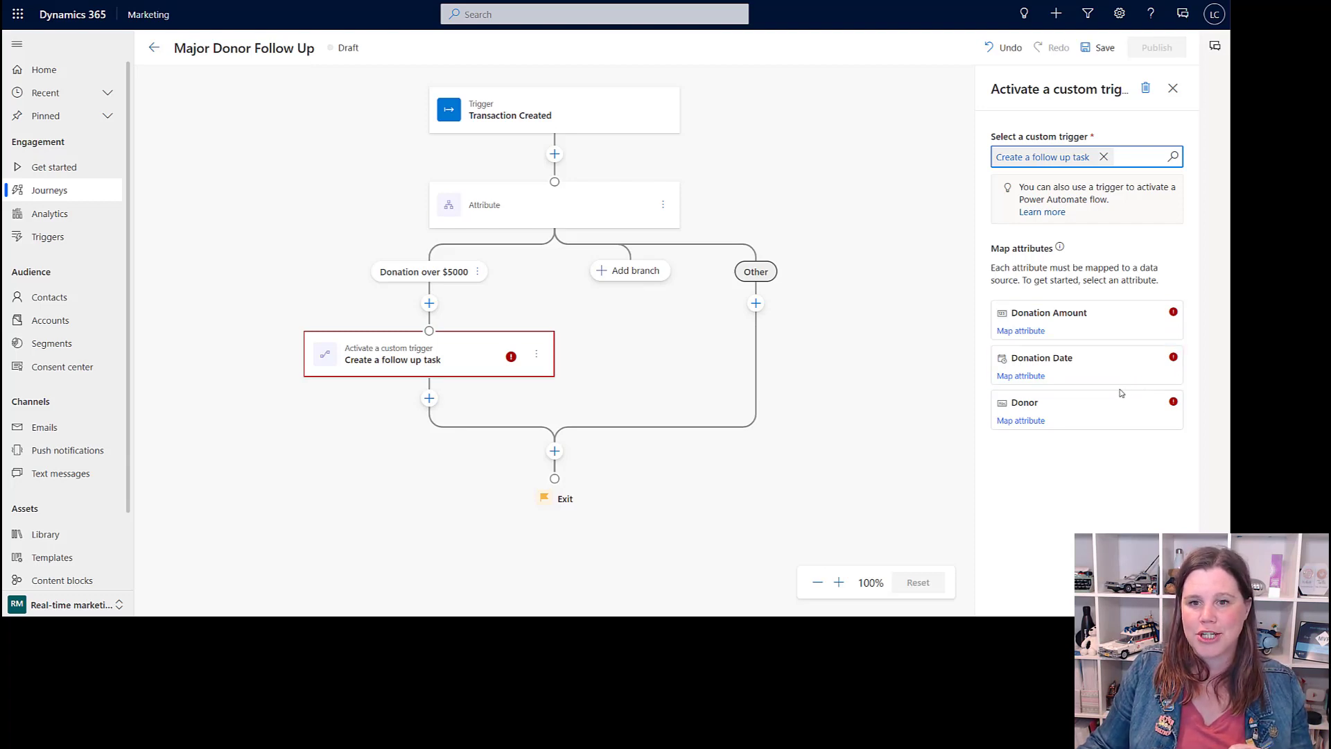
Map the follow-up trigger's Donation Amount to the Amount of the transaction in Transaction Created
{"action": "left_click", "coordinate": [1058, 332]}
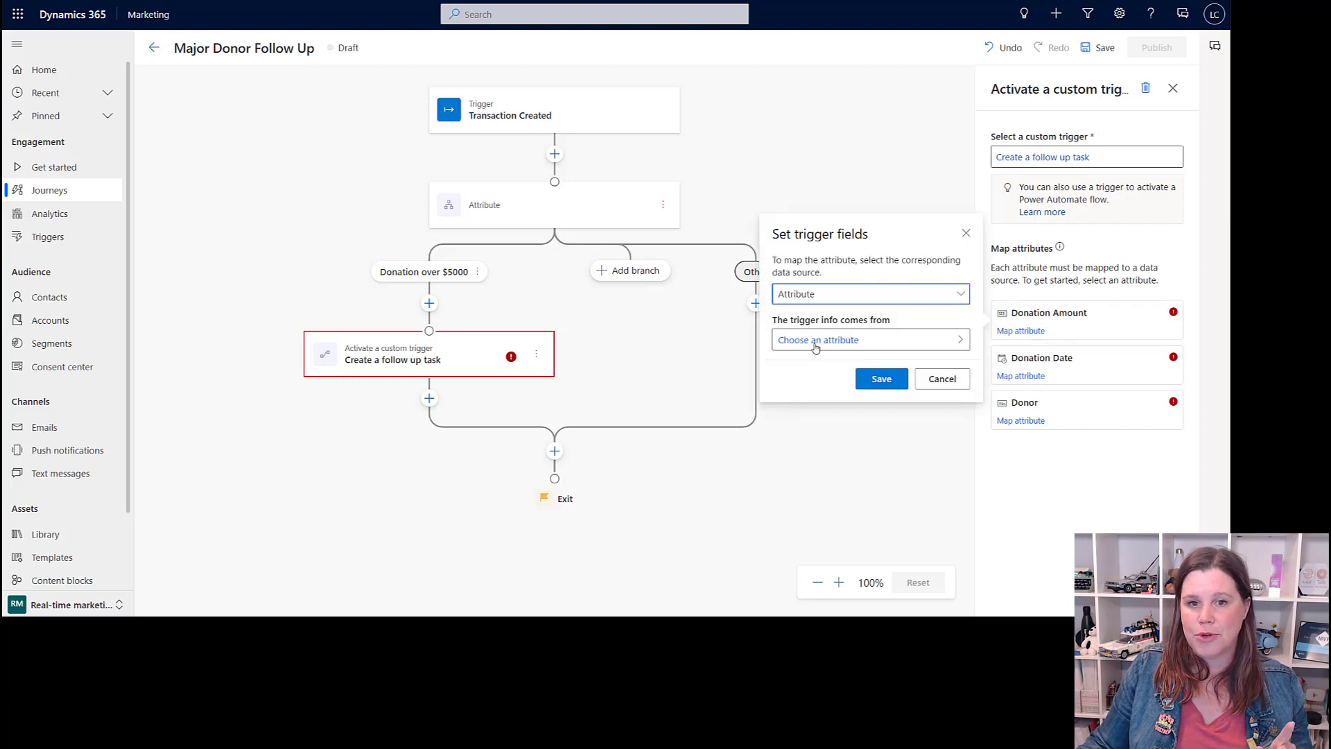
{"action": "left_click", "coordinate": [814, 340]}
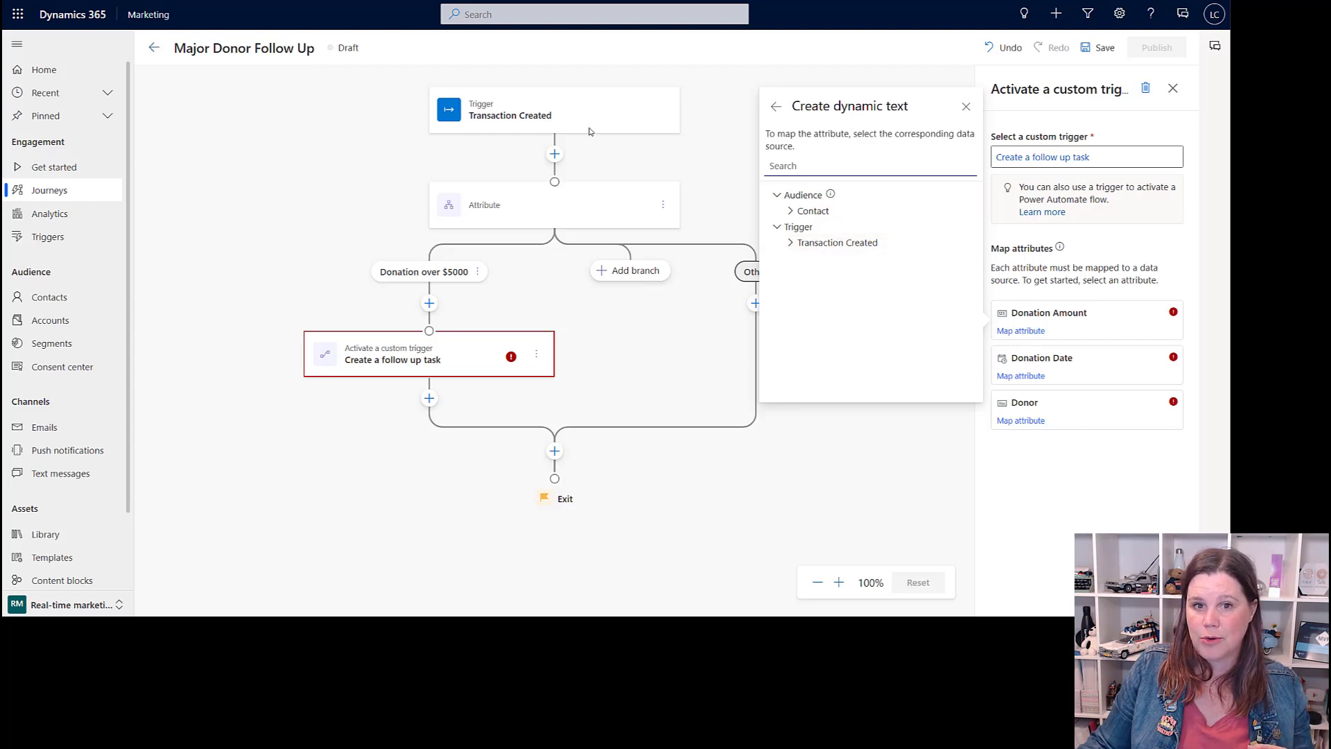
{"action": "left_click", "coordinate": [791, 242]}
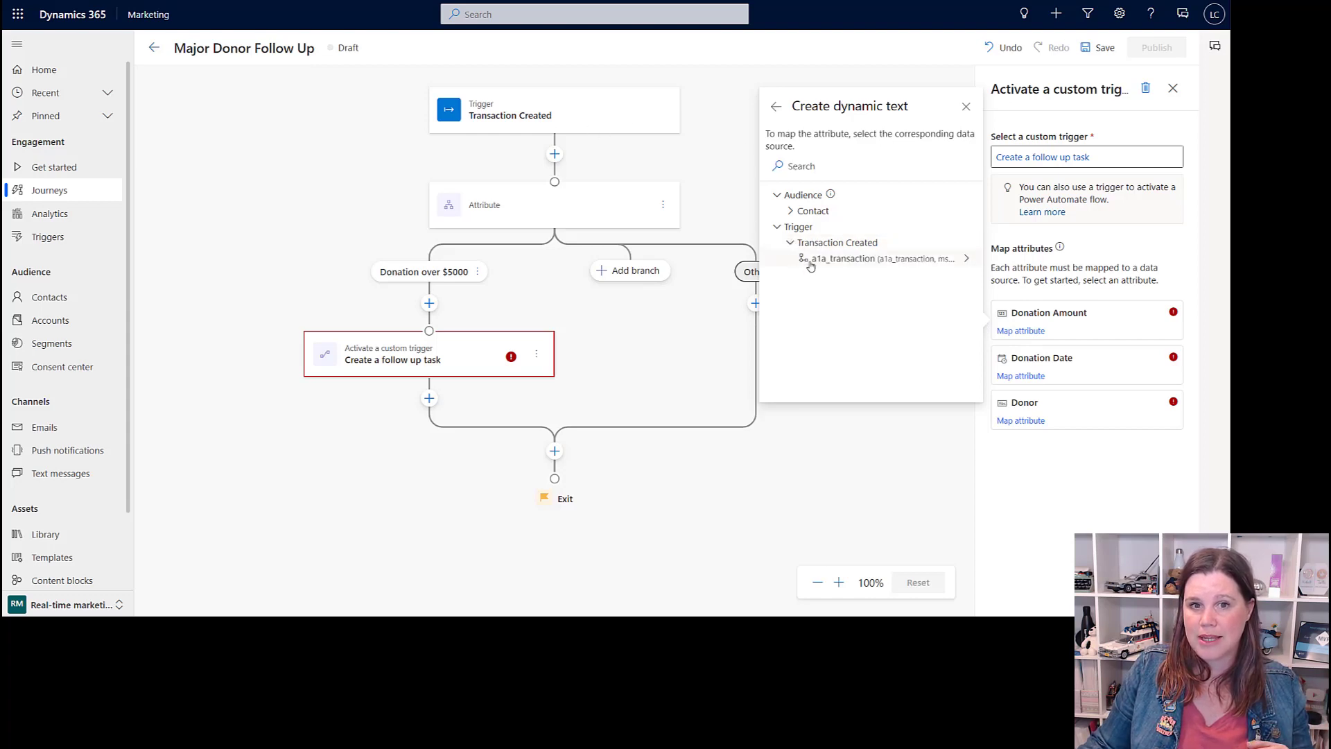
{"action": "left_click", "coordinate": [817, 262]}
{"action": "left_click", "coordinate": [811, 216]}
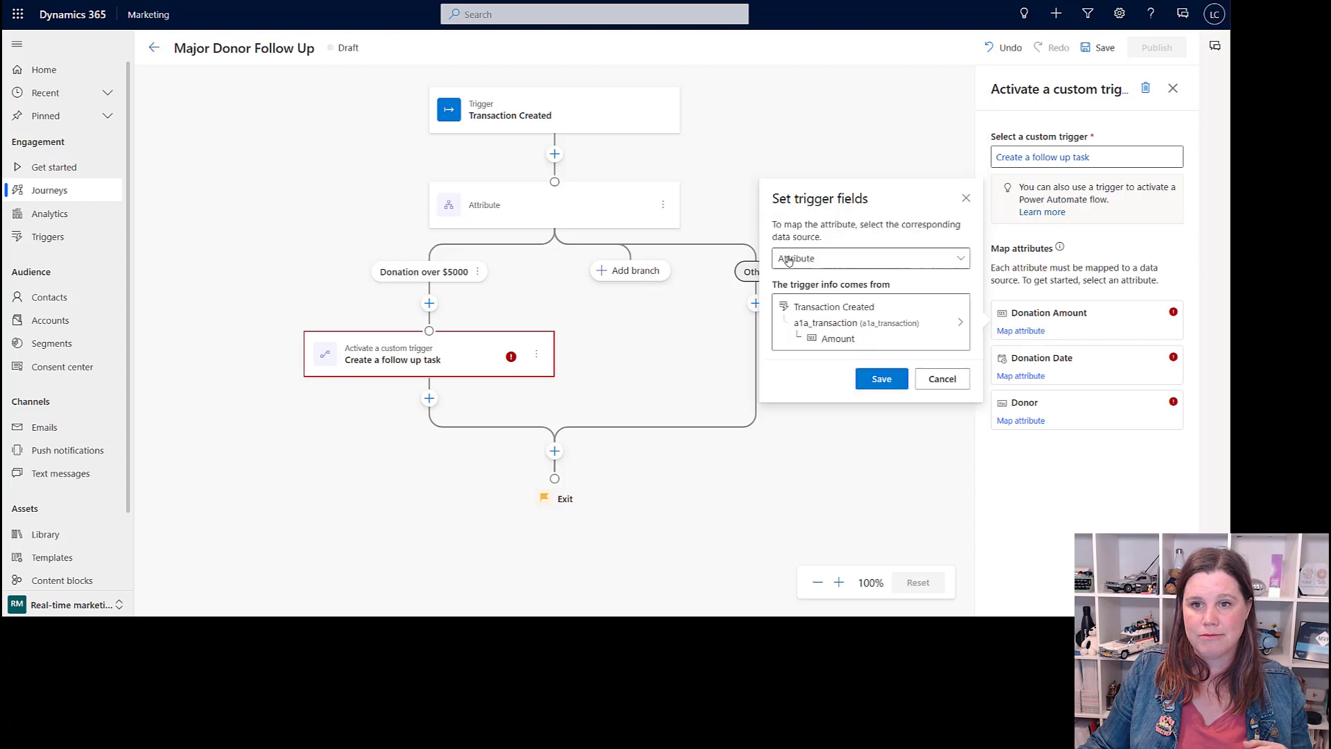
{"action": "left_click", "coordinate": [882, 379]}
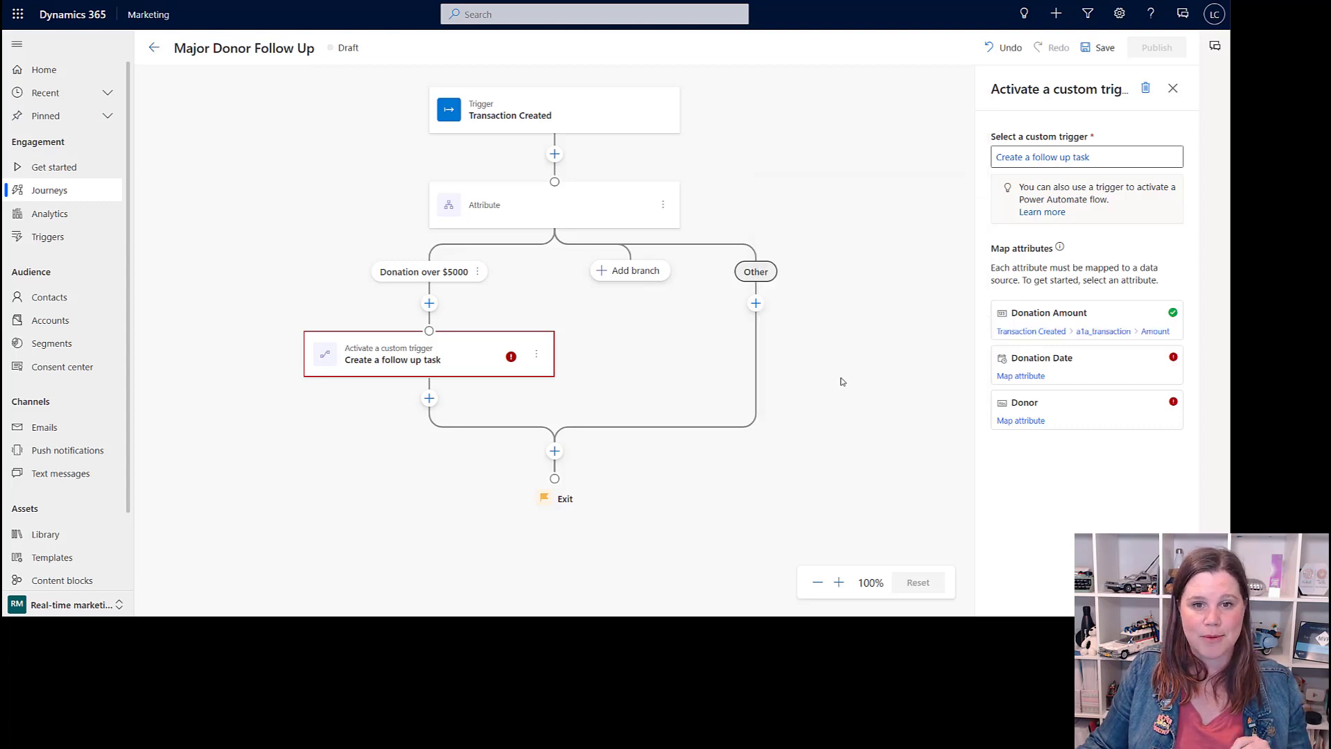
Map the follow-up trigger's Donation Date to the Book Date of the transaction in Transaction Created
{"action": "left_click", "coordinate": [1018, 375]}
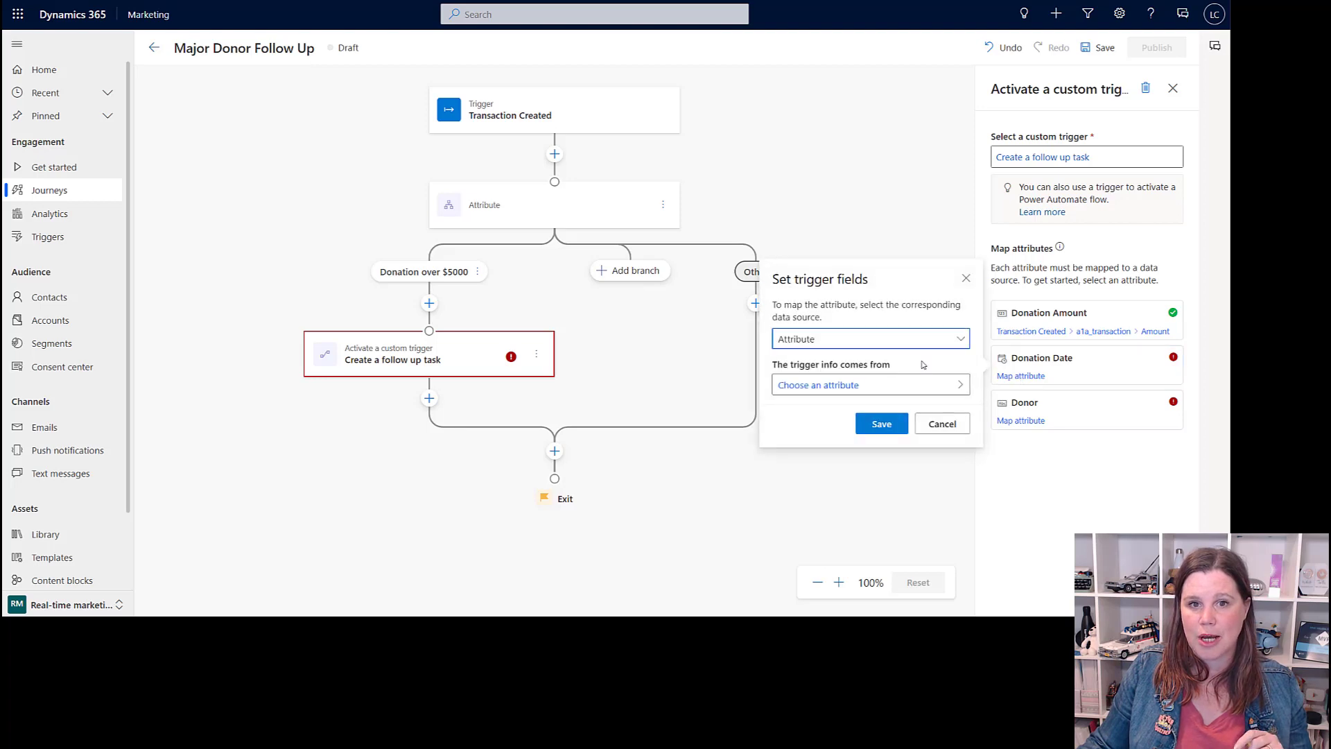
{"action": "left_click", "coordinate": [846, 385]}
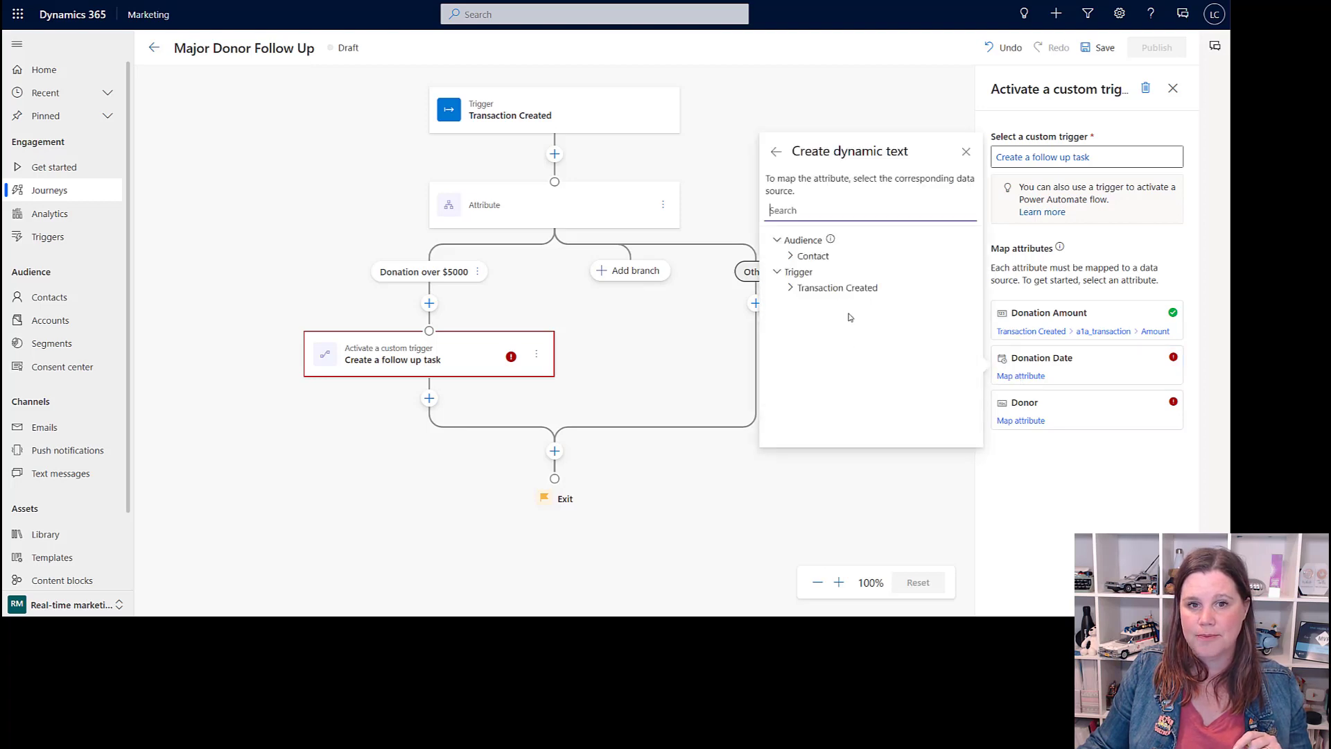
{"action": "left_click", "coordinate": [834, 288]}
{"action": "left_click", "coordinate": [826, 304]}
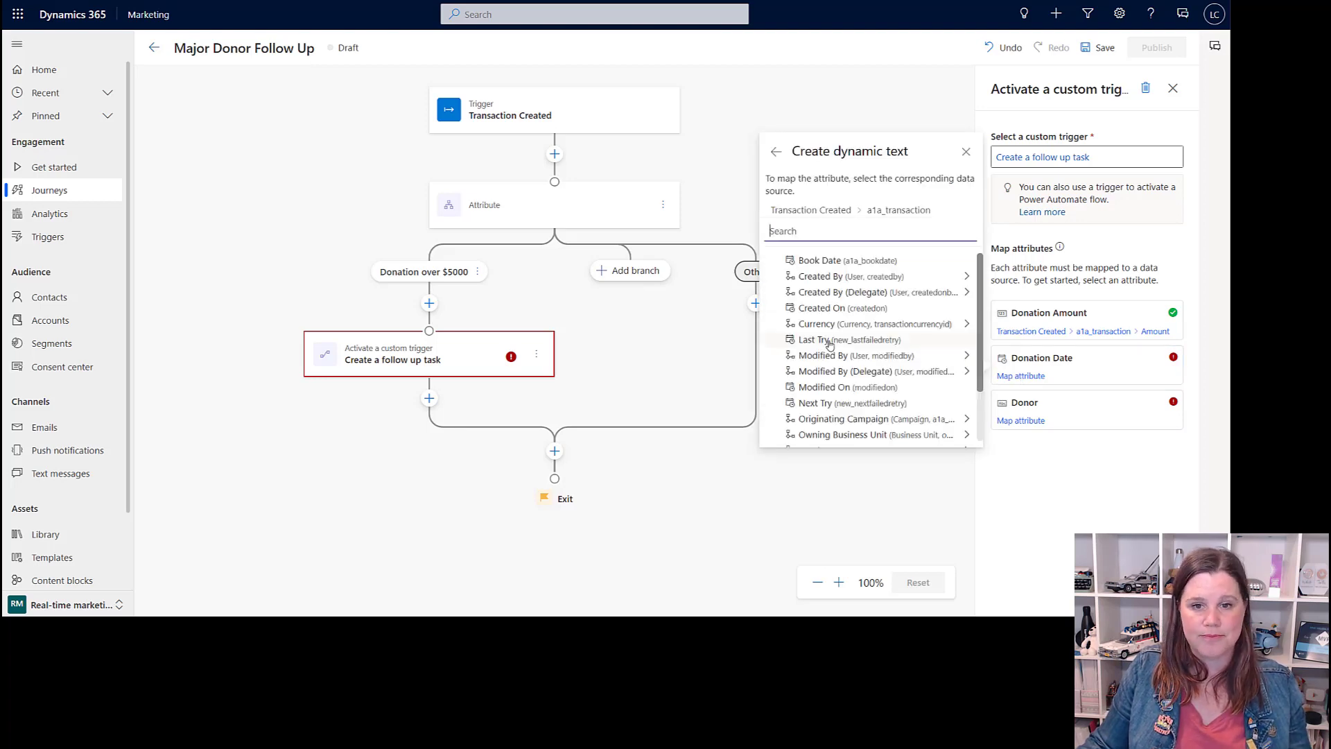
{"action": "left_click", "coordinate": [820, 262]}
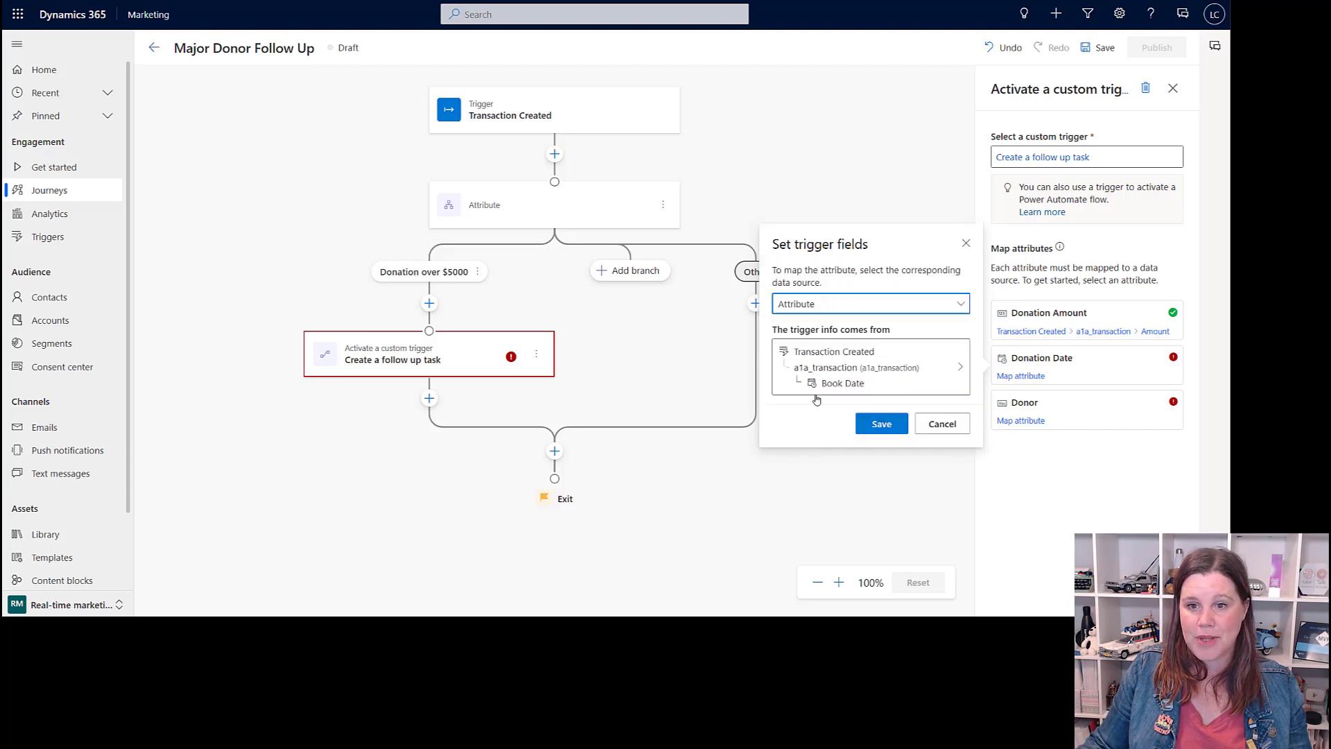
{"action": "left_click", "coordinate": [880, 422]}
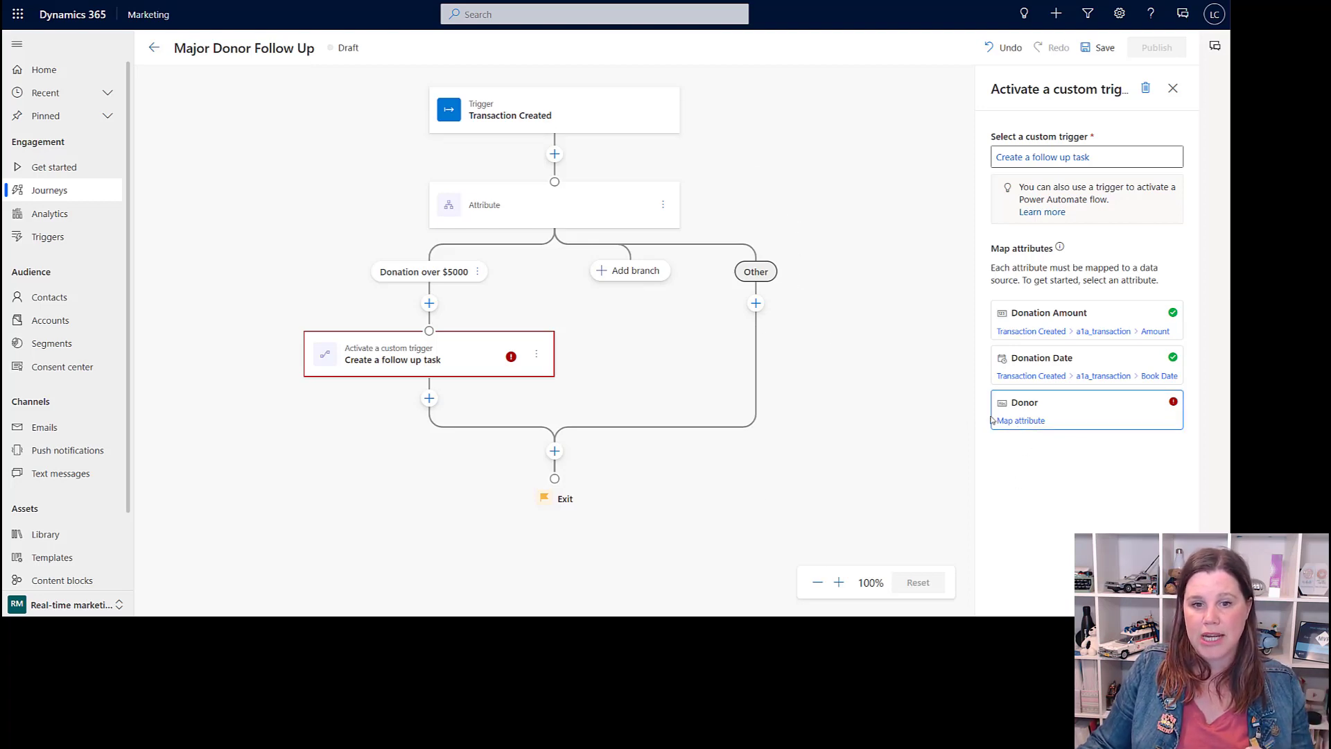
Map the follow-up trigger's Donor attribute to the Contact's Full Name and save the journey
{"action": "left_click", "coordinate": [1023, 420]}
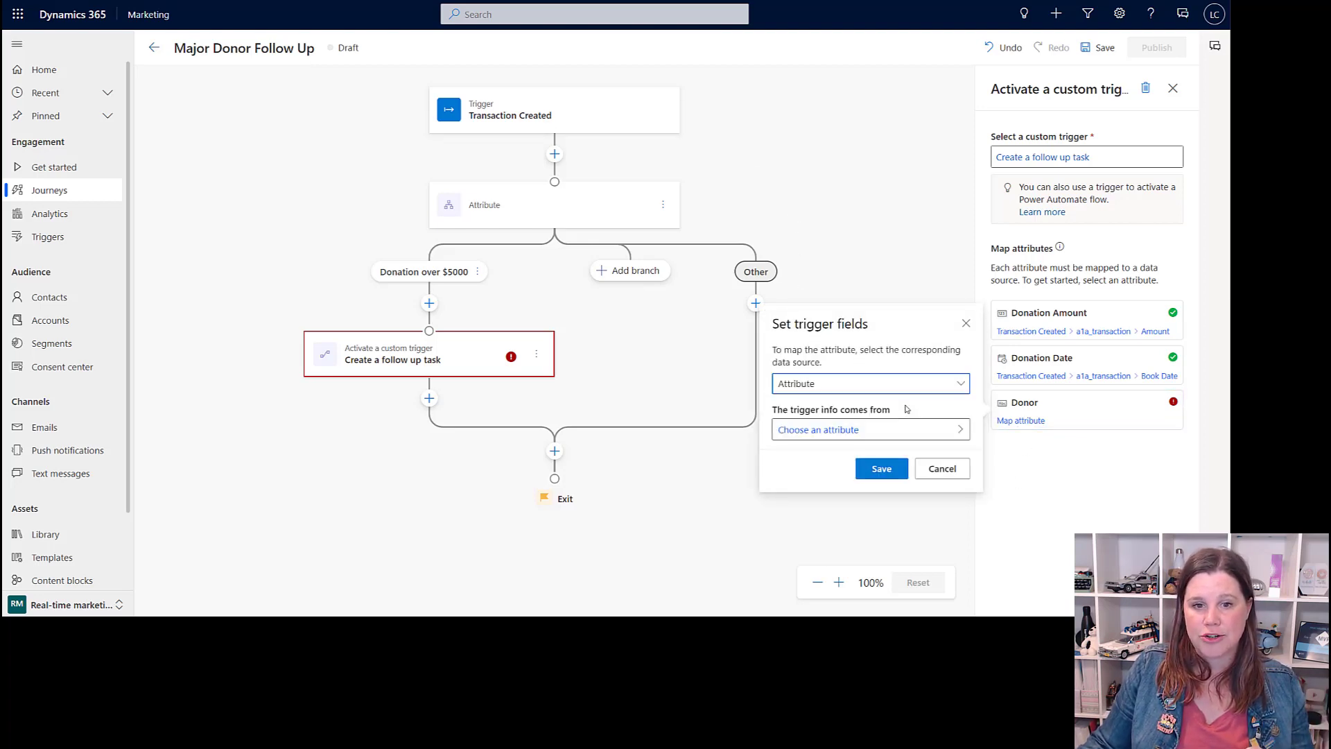
{"action": "left_click", "coordinate": [842, 431]}
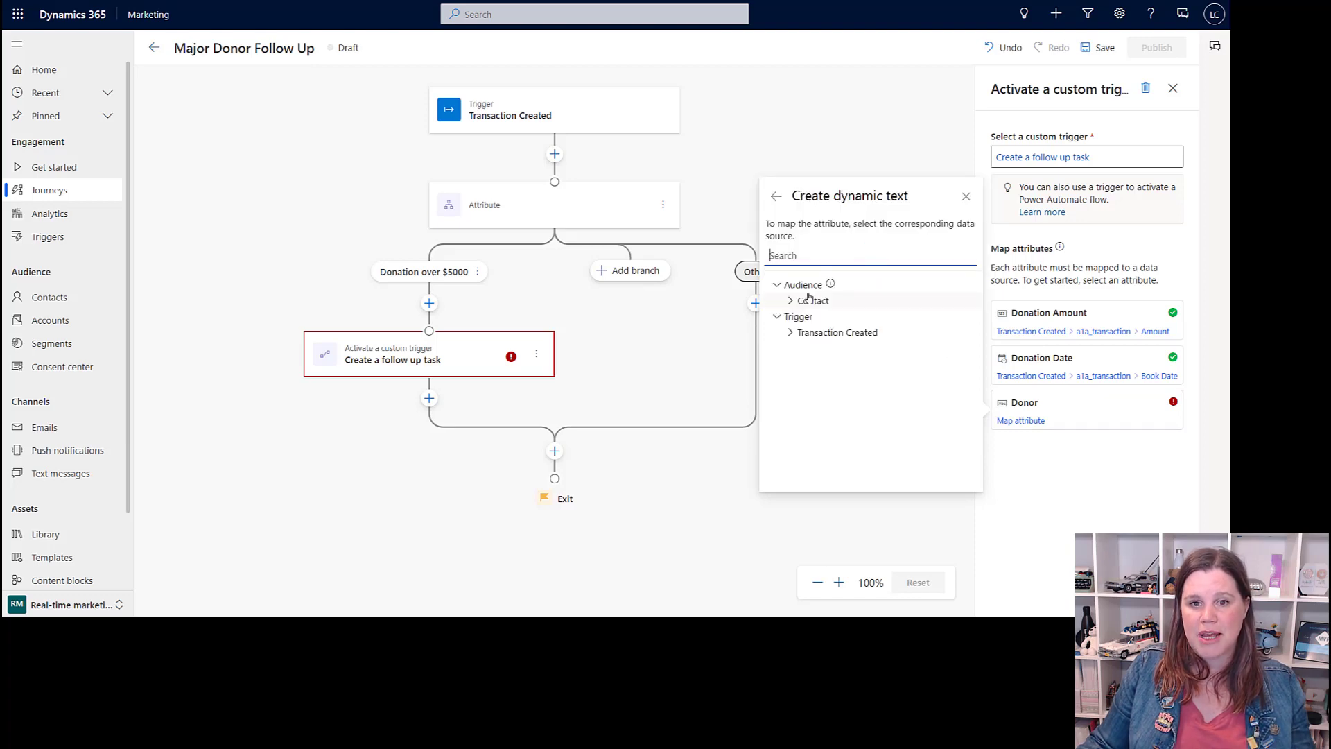
{"action": "left_click", "coordinate": [791, 302]}
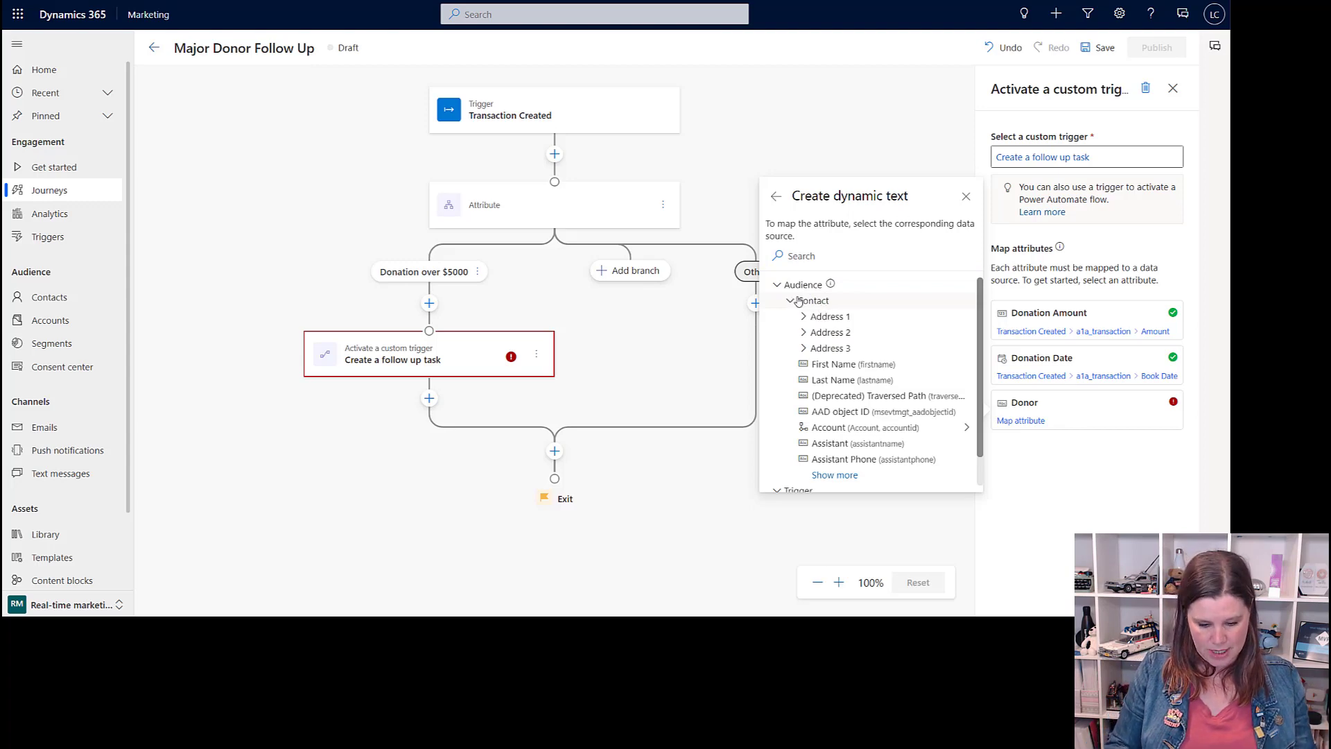
{"action": "left_click", "coordinate": [790, 258]}
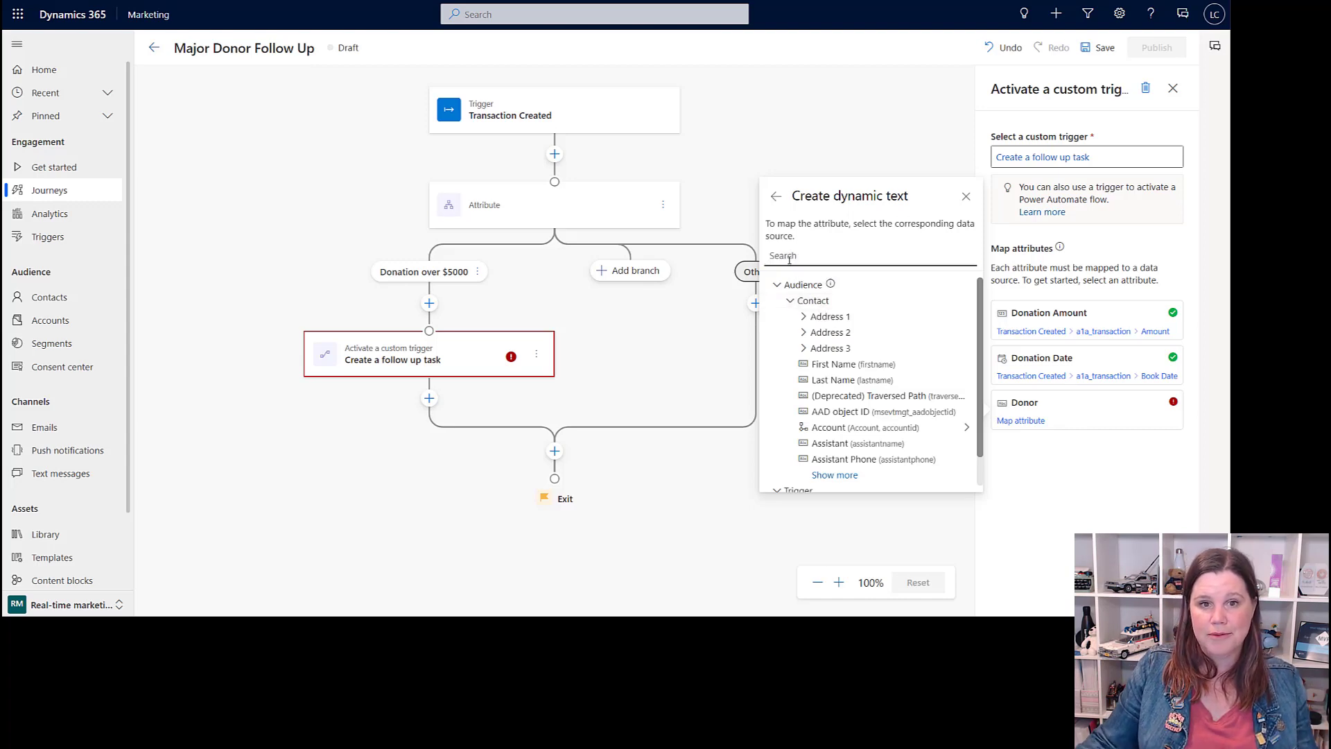
{"action": "type", "text": "full"}
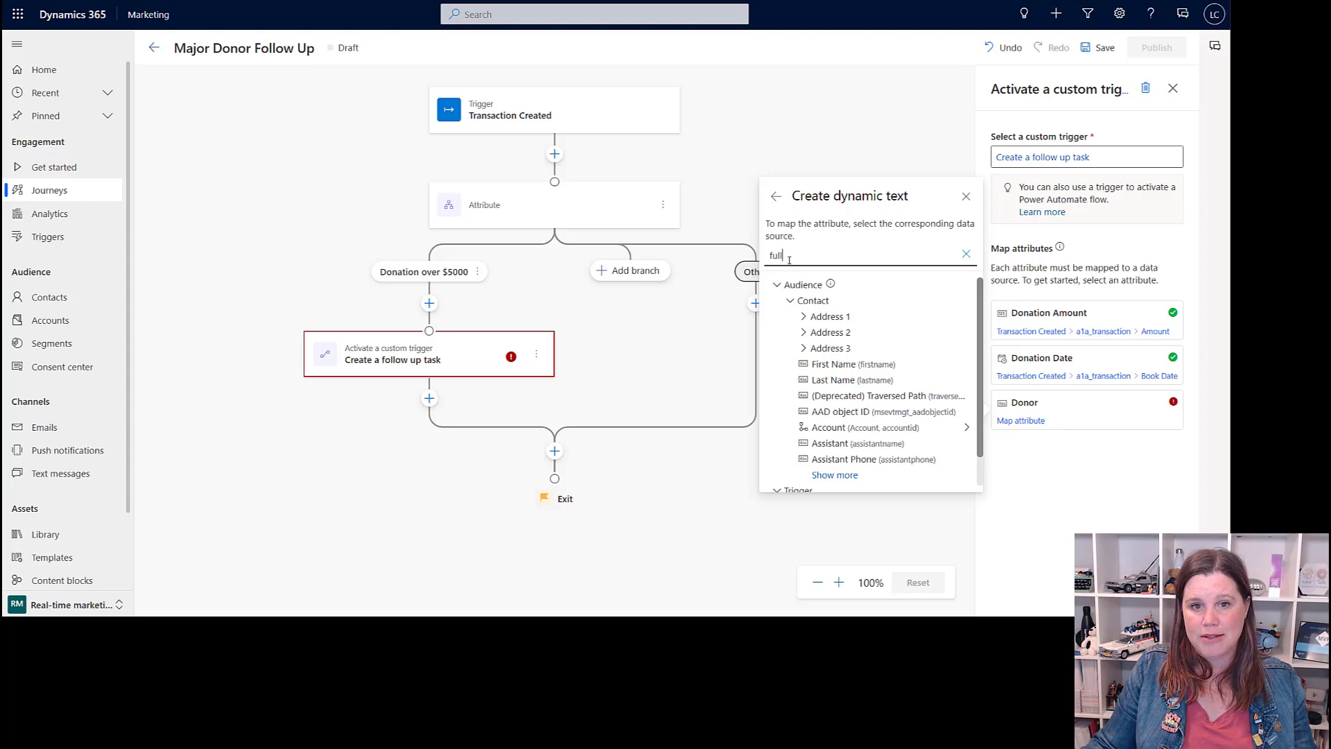
{"action": "left_click", "coordinate": [832, 318]}
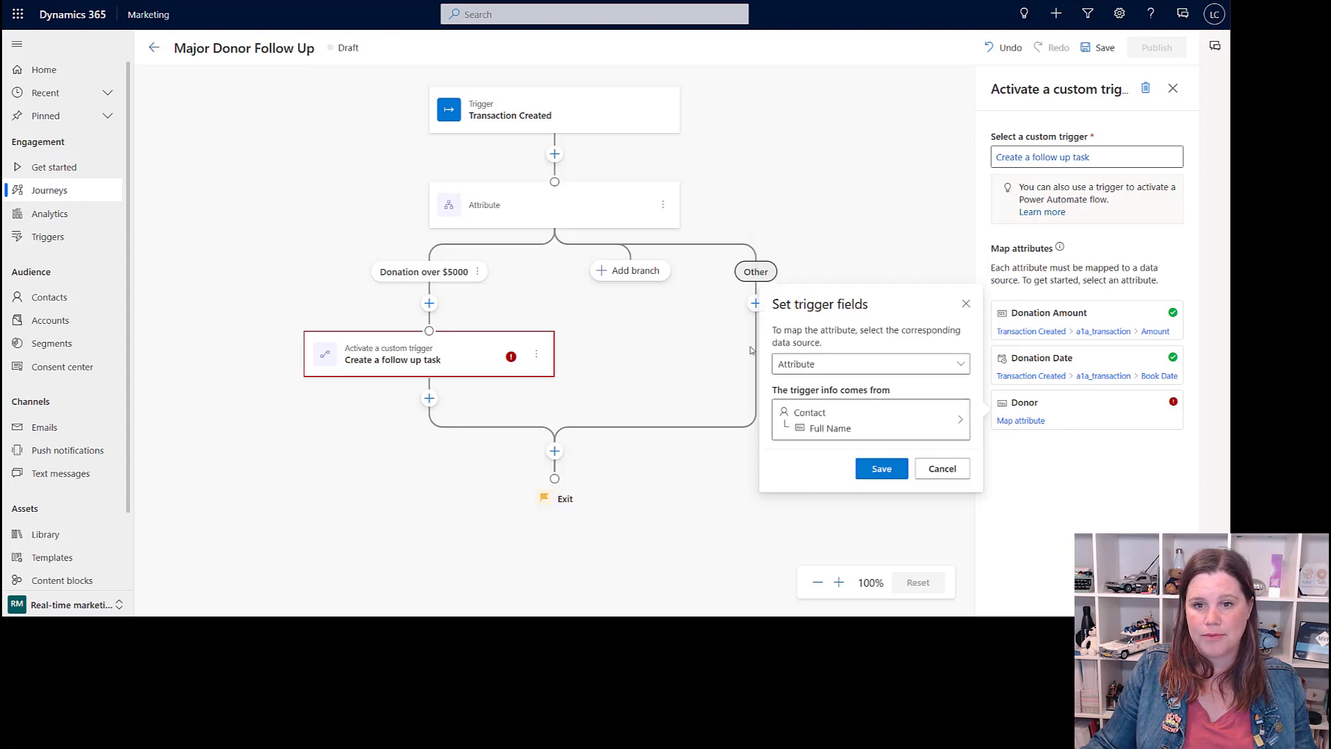
{"action": "left_click", "coordinate": [880, 467]}
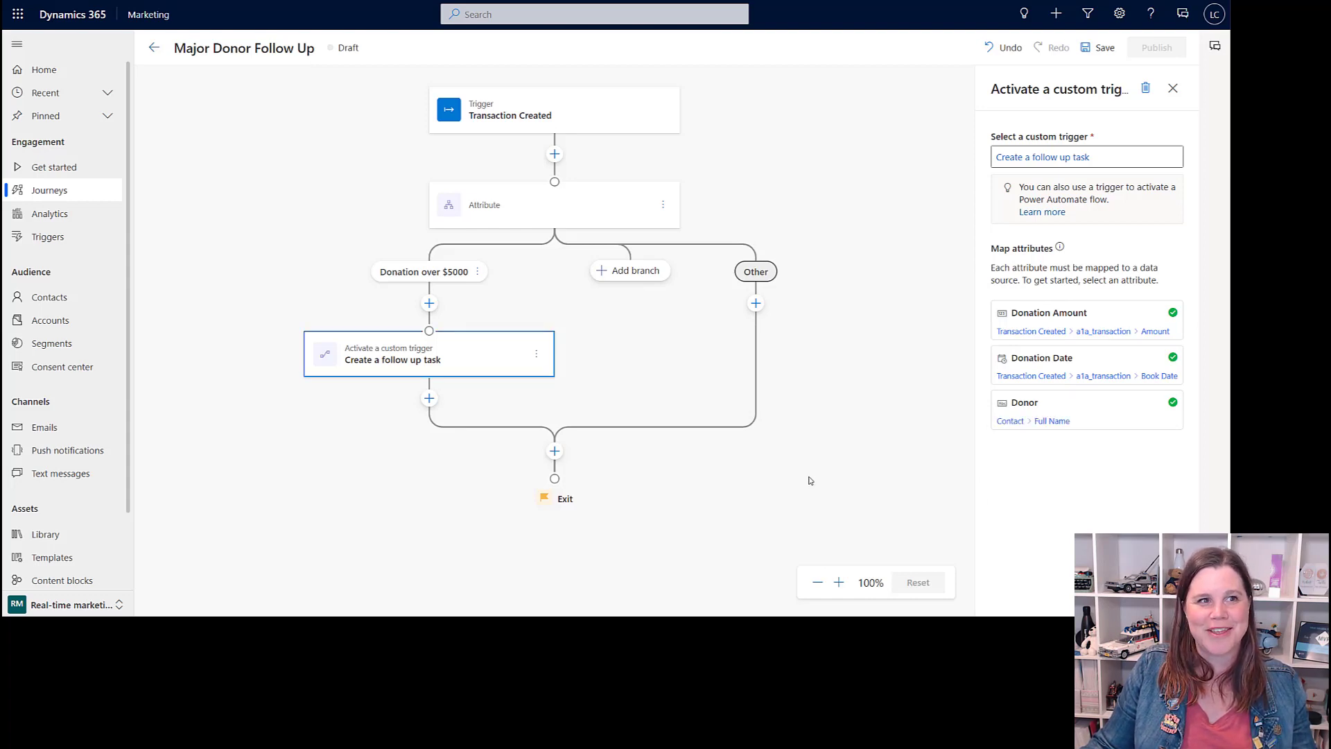
{"action": "left_click", "coordinate": [1099, 47]}
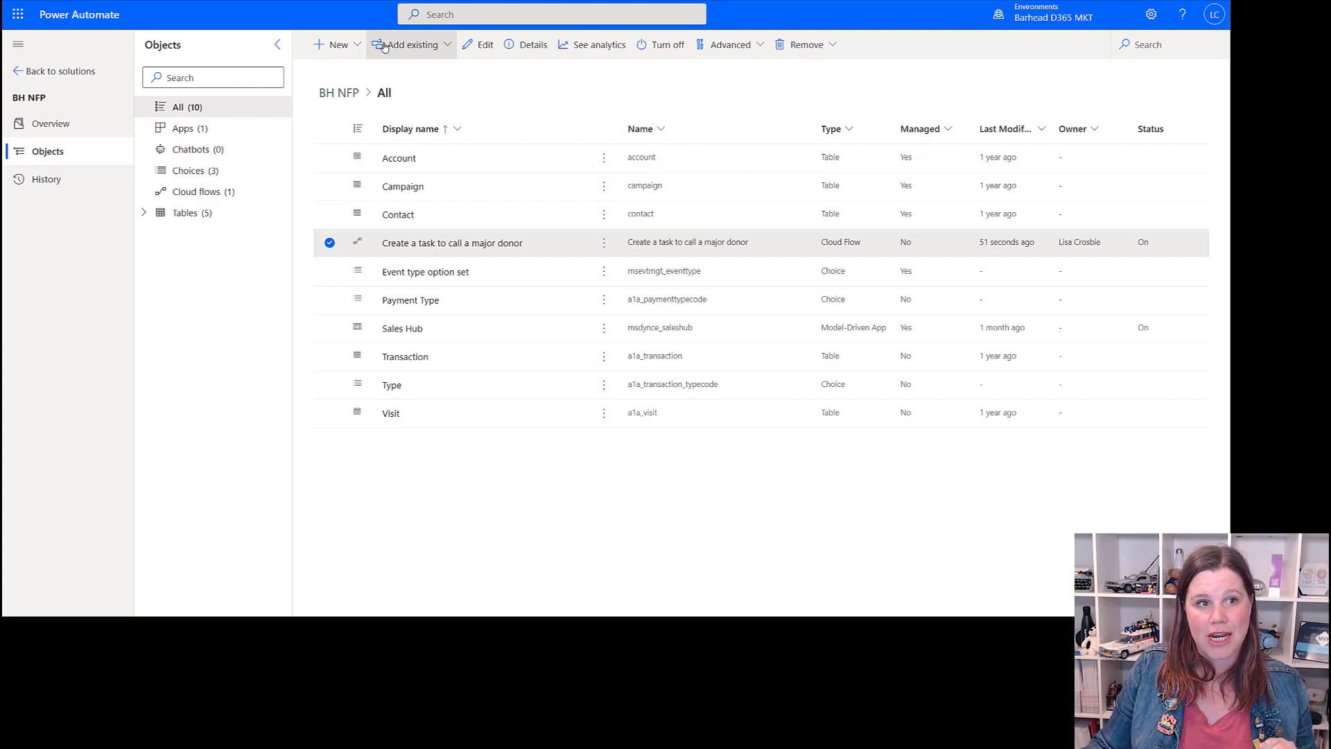
In Power Automate, start a new automated cloud flow in the BH NFP solution and name it "Major Donor Follow Up Task"
{"action": "left_click", "coordinate": [353, 46]}
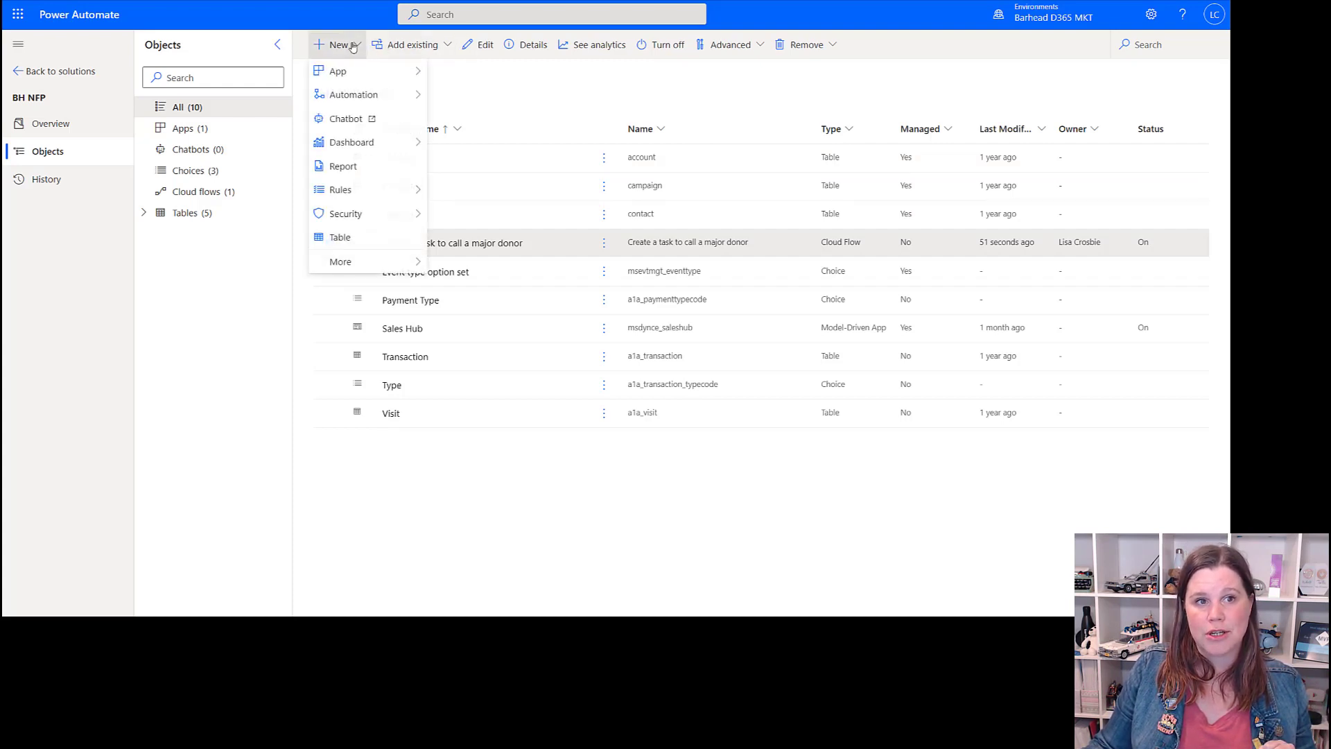
{"action": "mouse_move", "coordinate": [346, 97]}
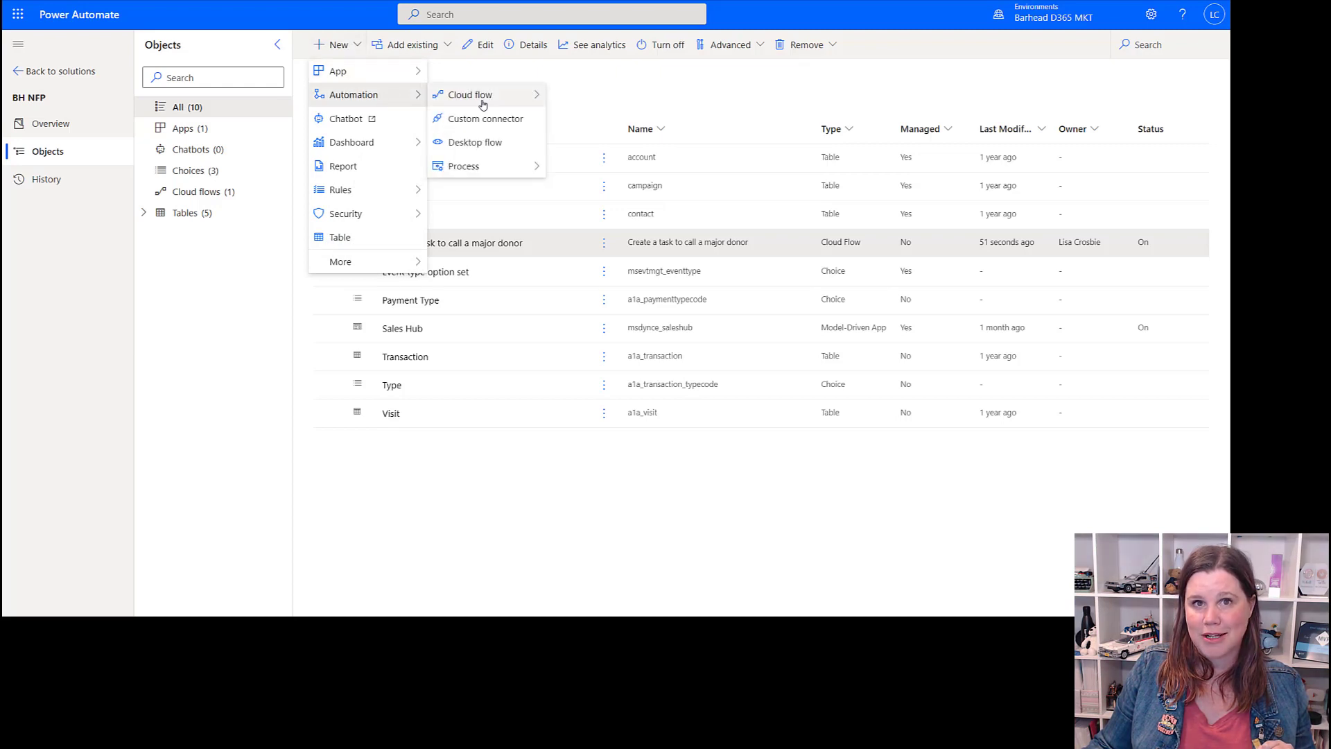
{"action": "mouse_move", "coordinate": [489, 97]}
{"action": "left_click", "coordinate": [601, 98]}
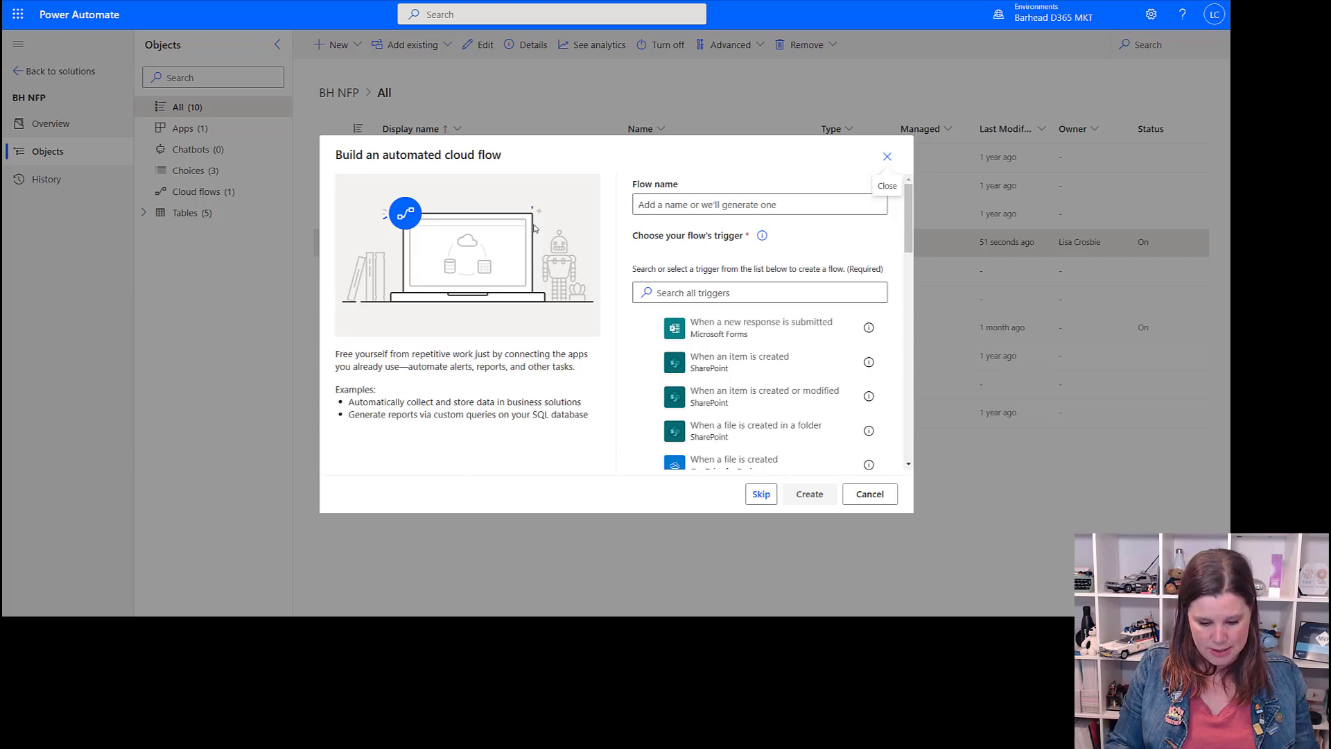
{"action": "left_click", "coordinate": [677, 203]}
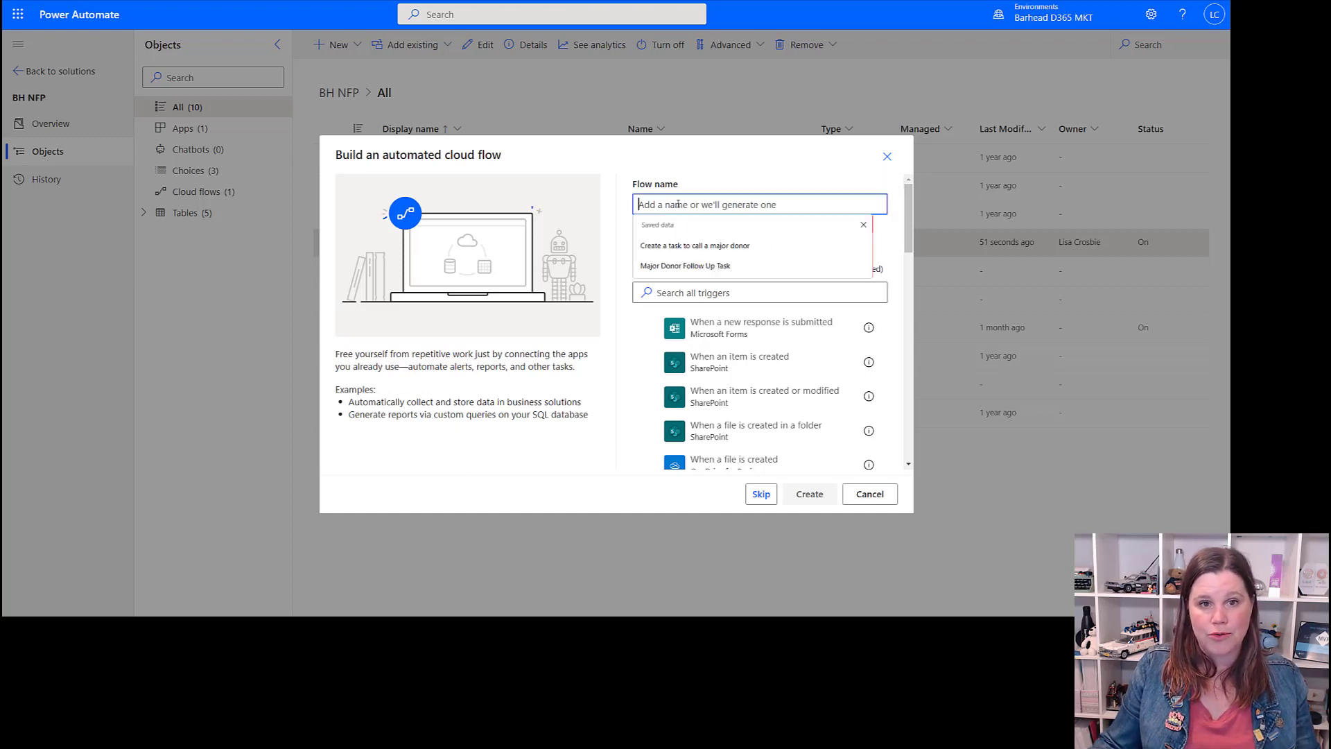
{"action": "type", "text": "Major Donor Follow Up Task"}
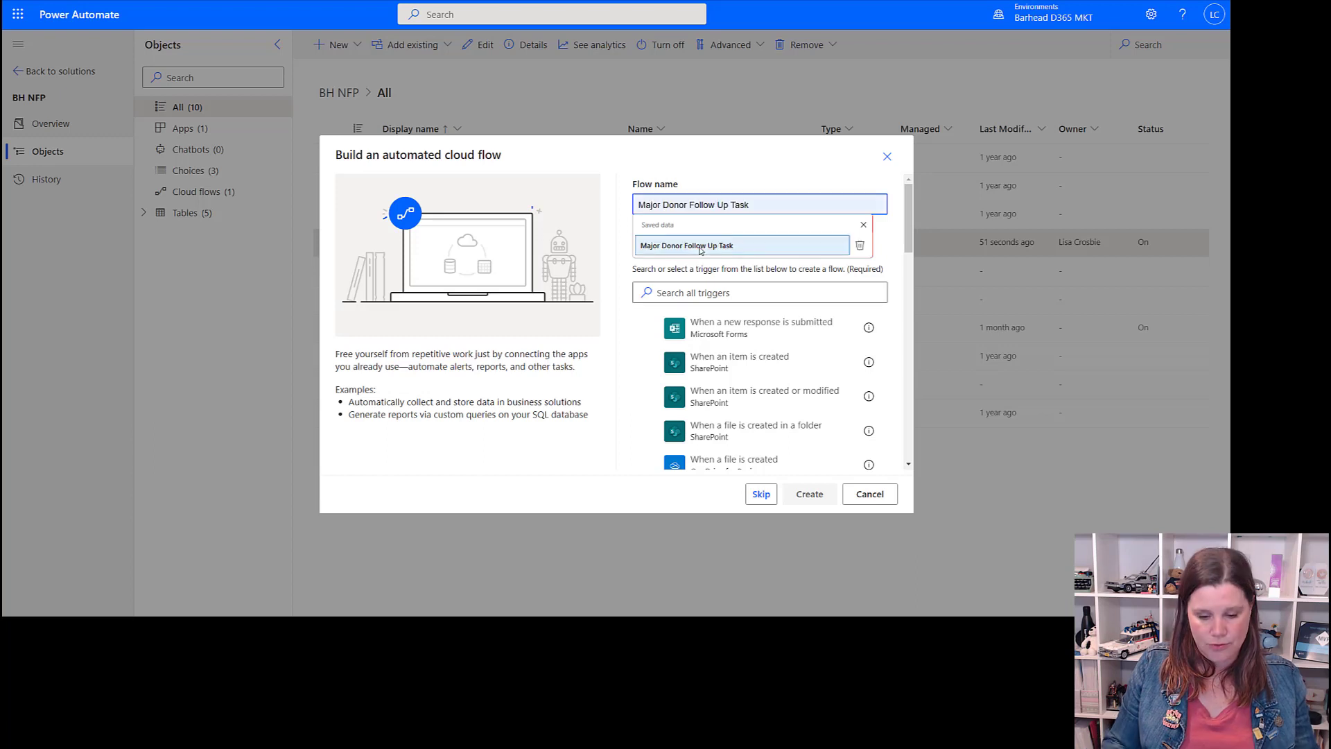
{"action": "left_click", "coordinate": [697, 247]}
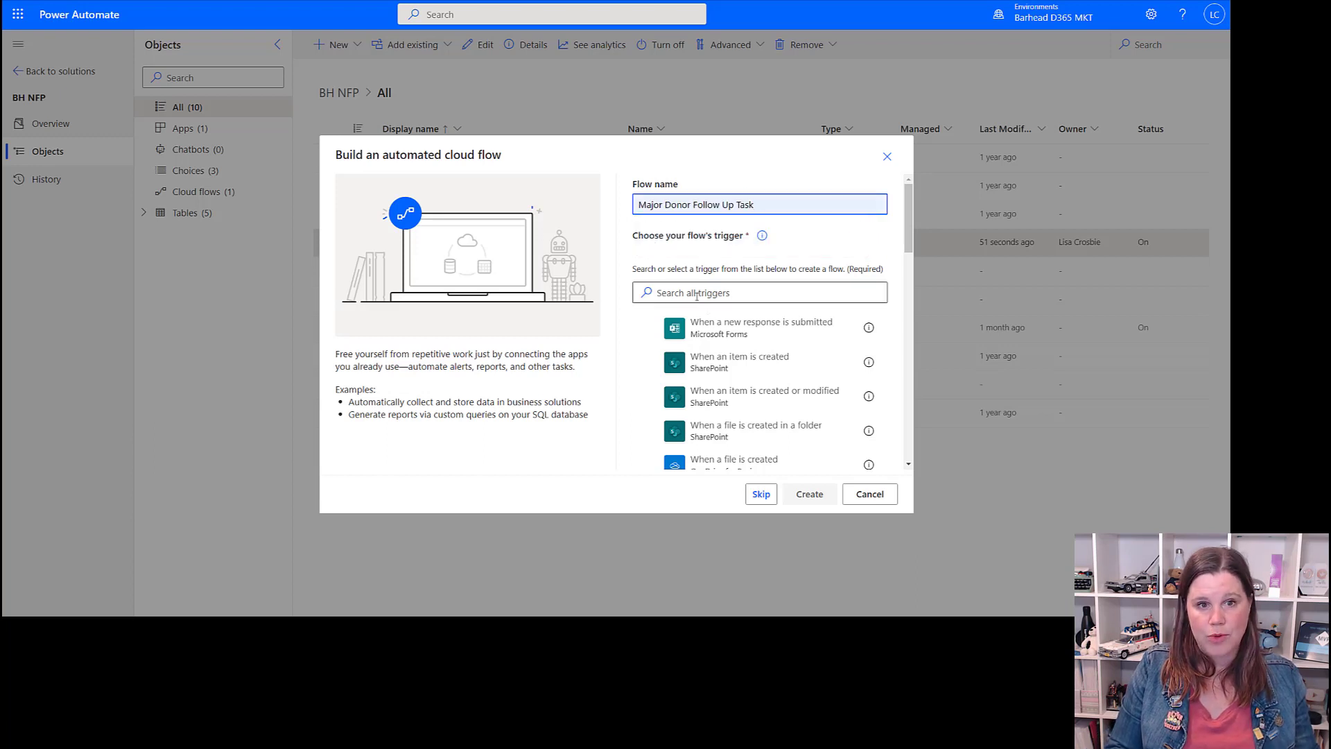
Search the flow triggers for "dataverse" and create the flow with Microsoft Dataverse's "When an action is performed" trigger
{"action": "left_click", "coordinate": [688, 294]}
{"action": "type", "text": "dat"}
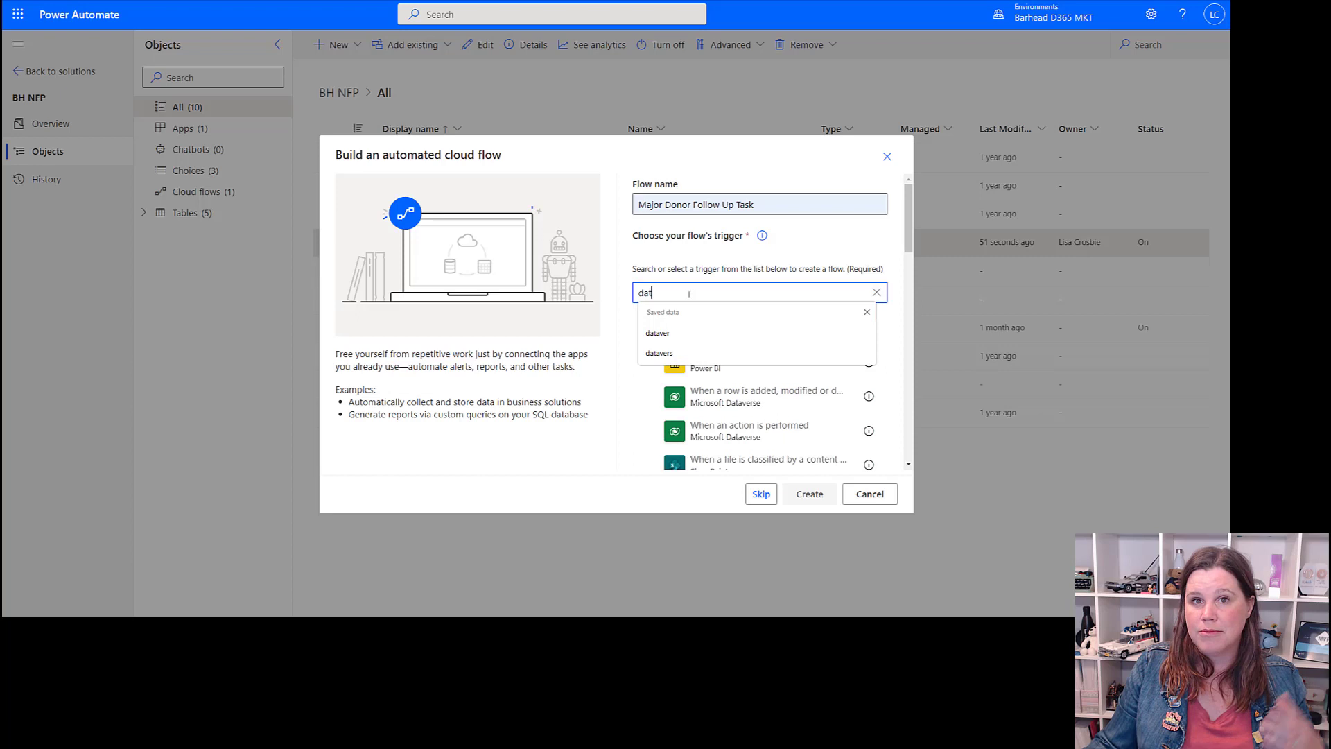
{"action": "left_click", "coordinate": [683, 351]}
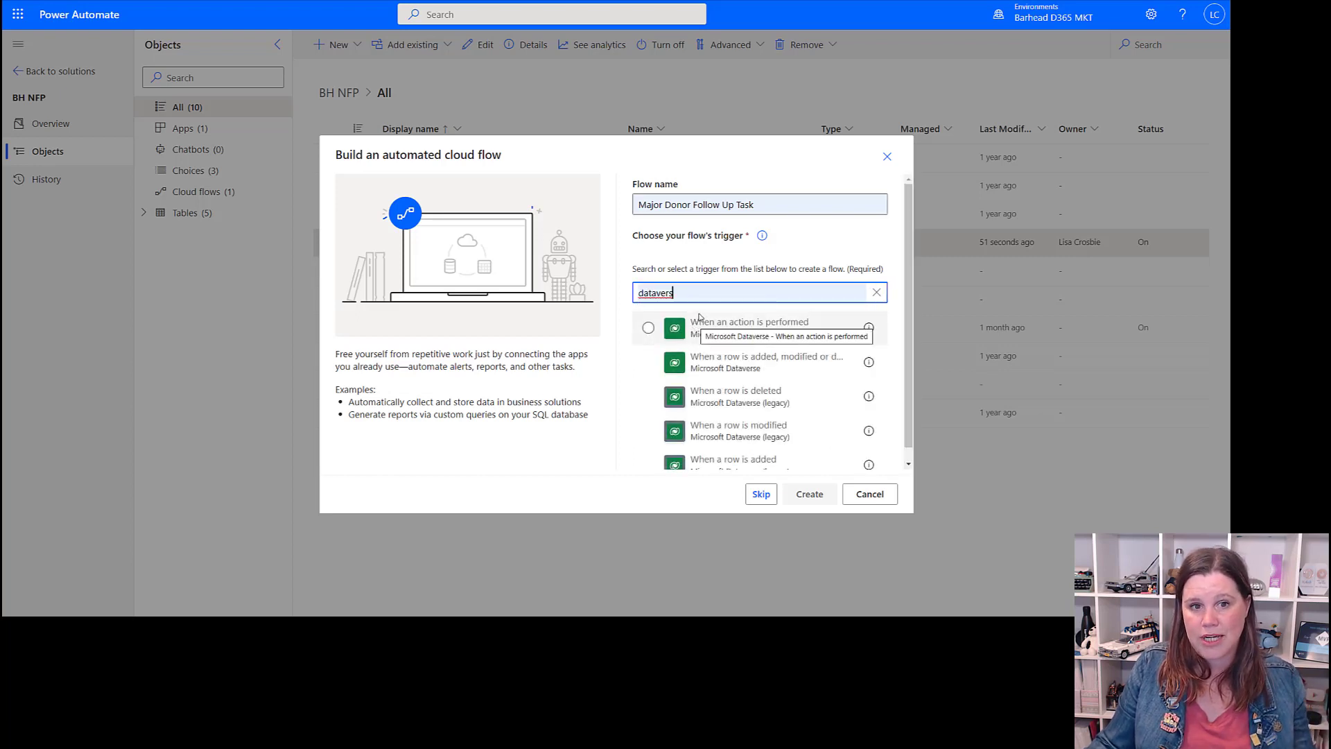
{"action": "type", "text": "e"}
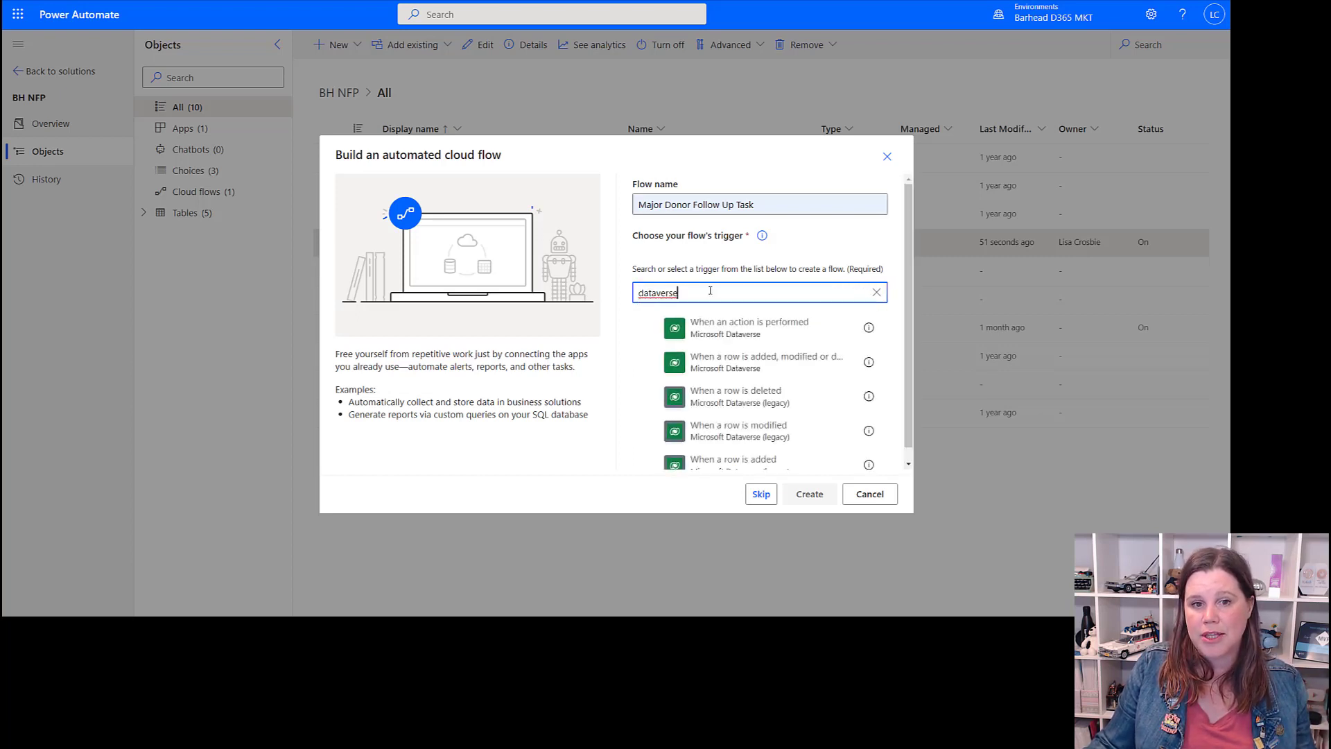
{"action": "left_click", "coordinate": [750, 331]}
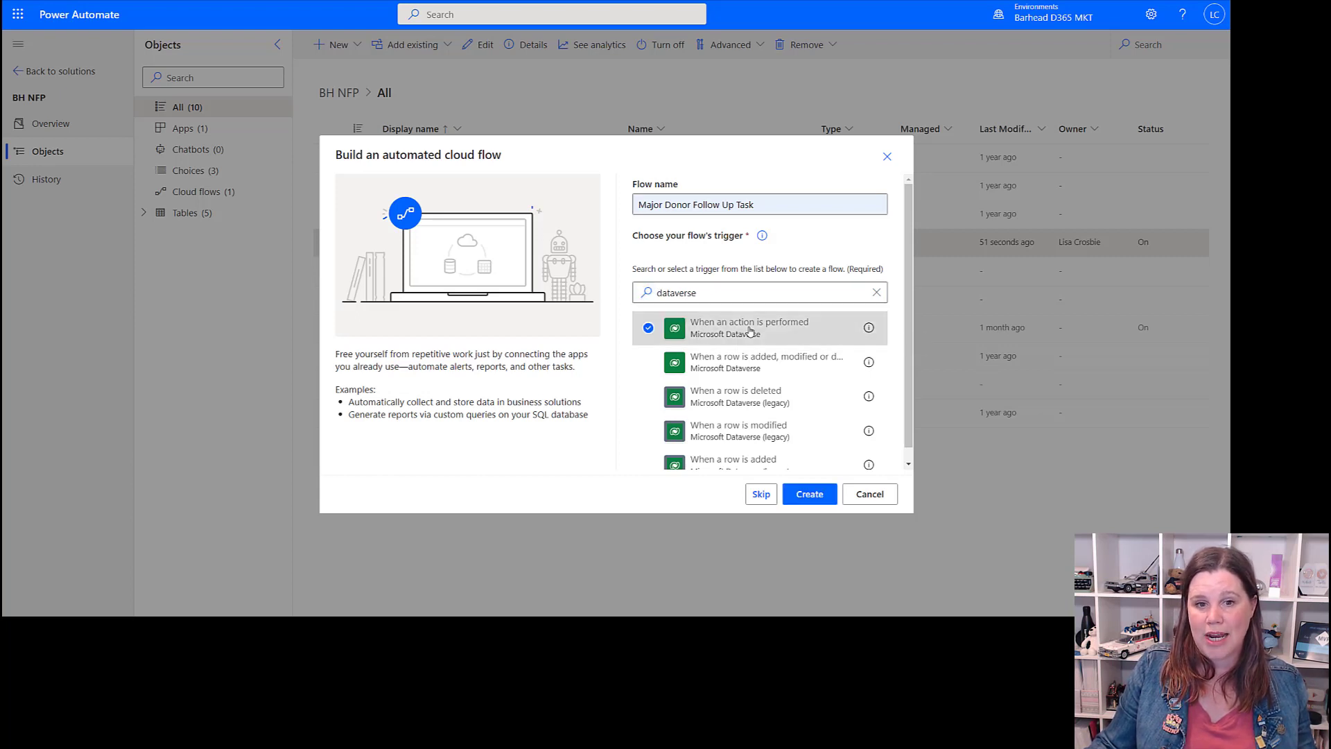
{"action": "left_click", "coordinate": [818, 501]}
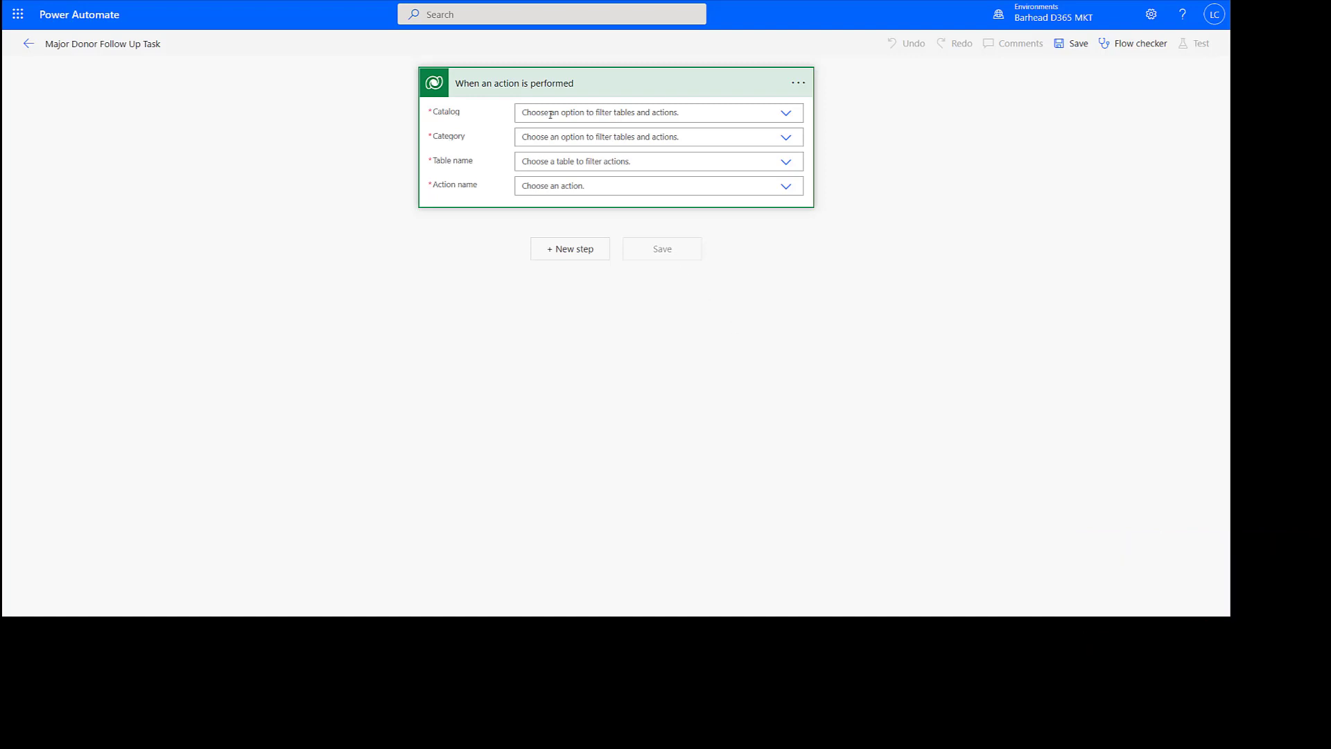
Configure the flow trigger with catalog Cxp, category Custom, table (none) and action "Create a follow up task"
{"action": "key", "text": "ctrl+plus"}
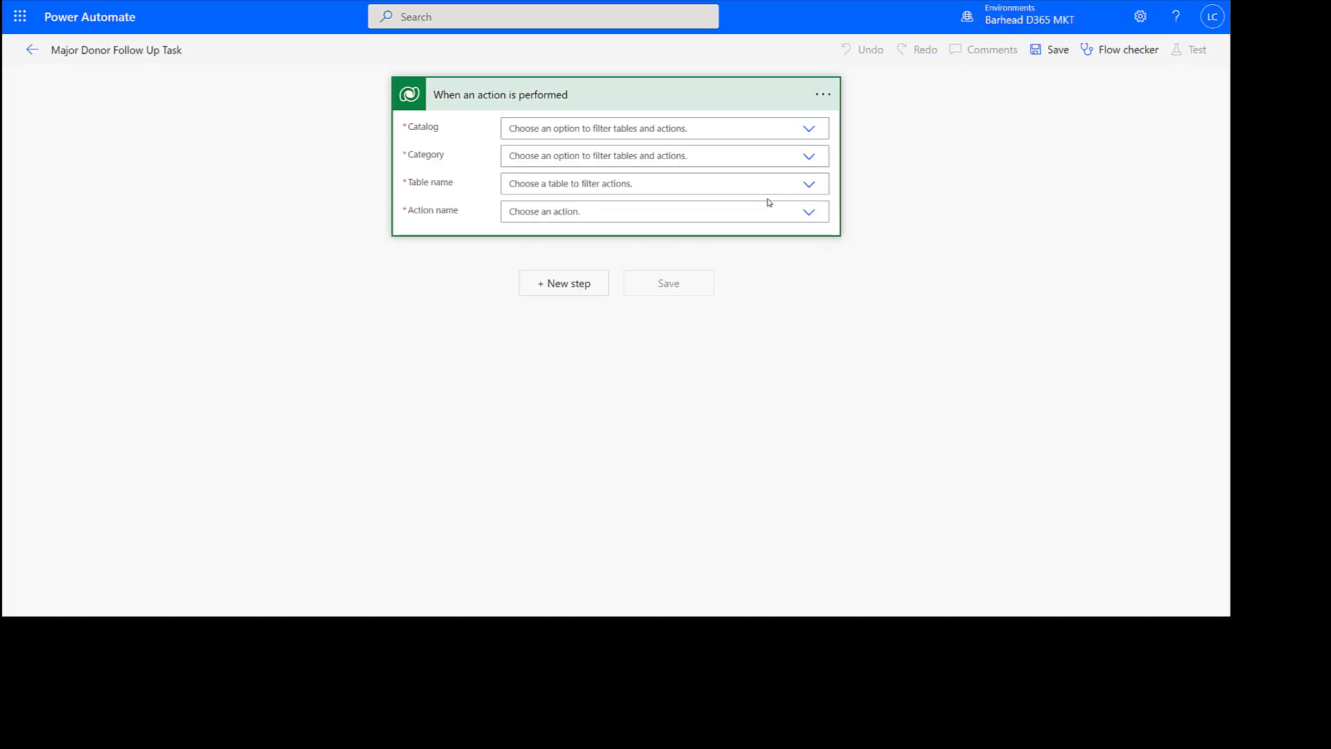
{"action": "left_click", "coordinate": [679, 127]}
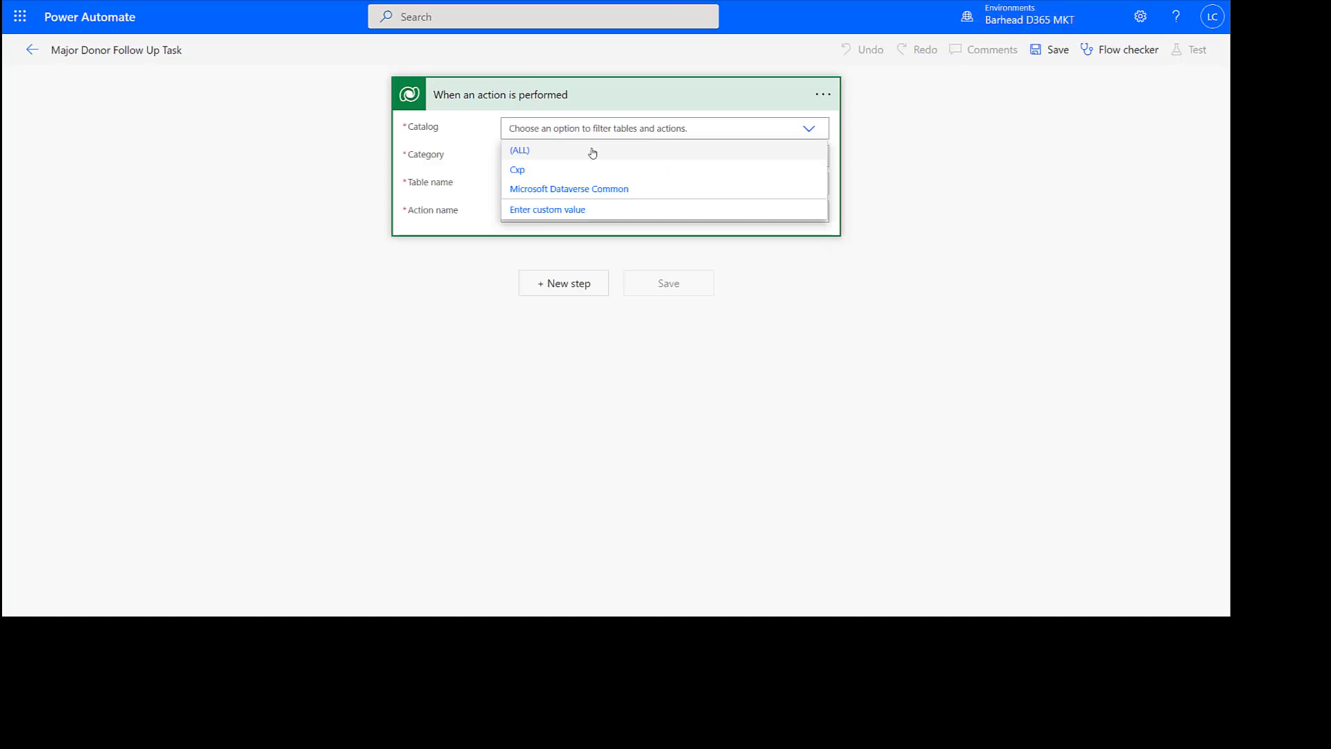
{"action": "left_click", "coordinate": [514, 170]}
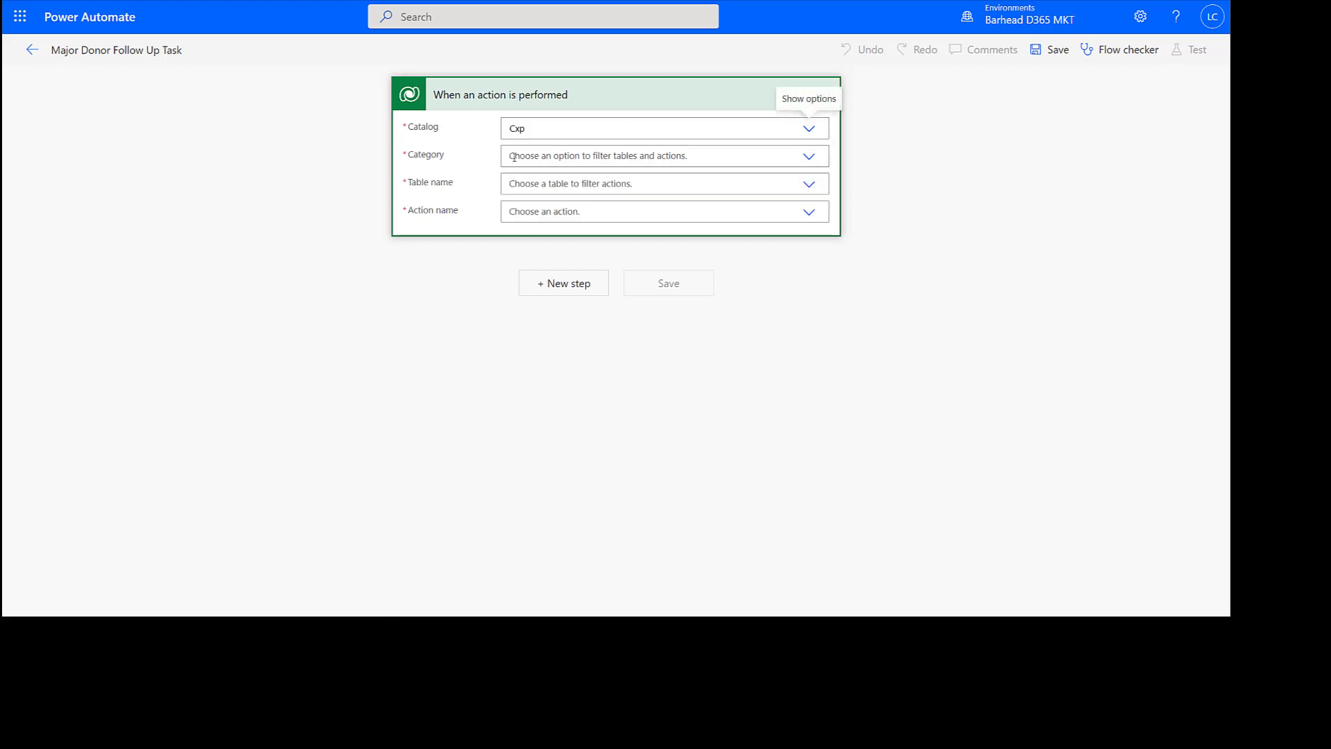
{"action": "left_click", "coordinate": [514, 156]}
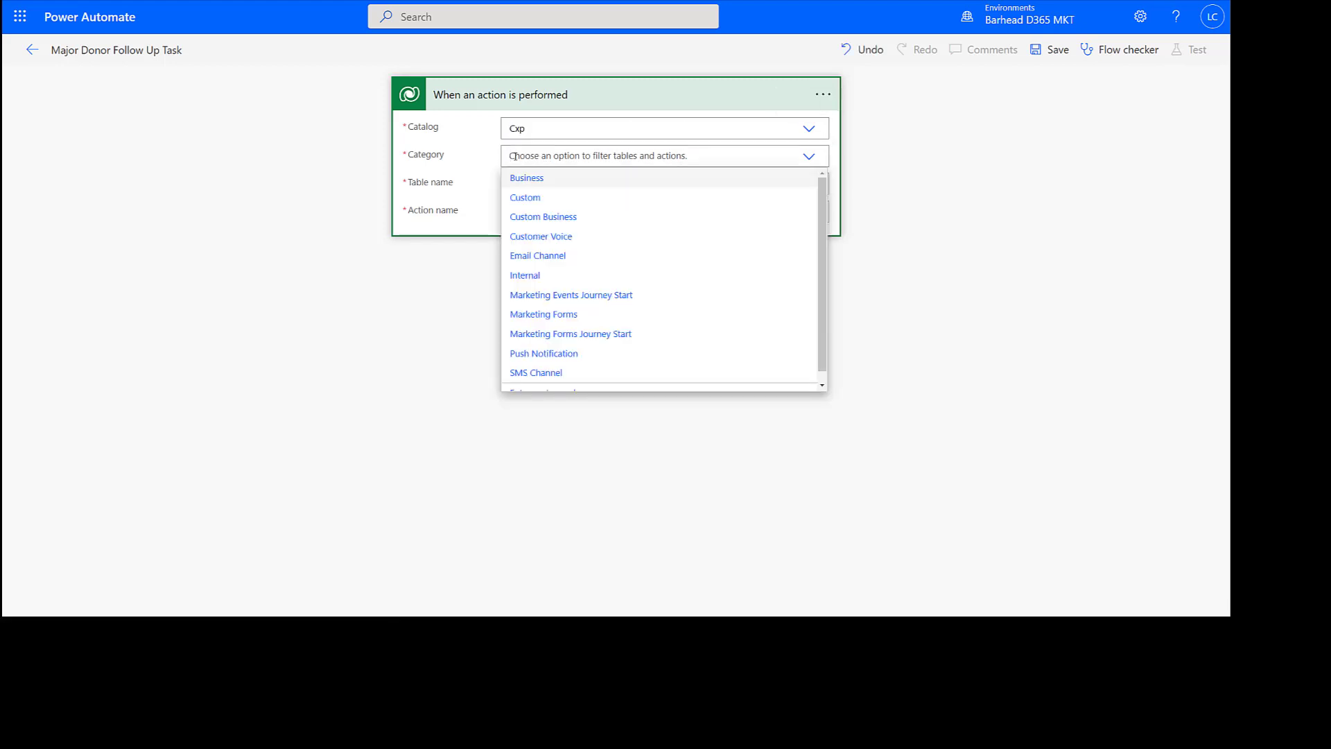
{"action": "left_click", "coordinate": [532, 199]}
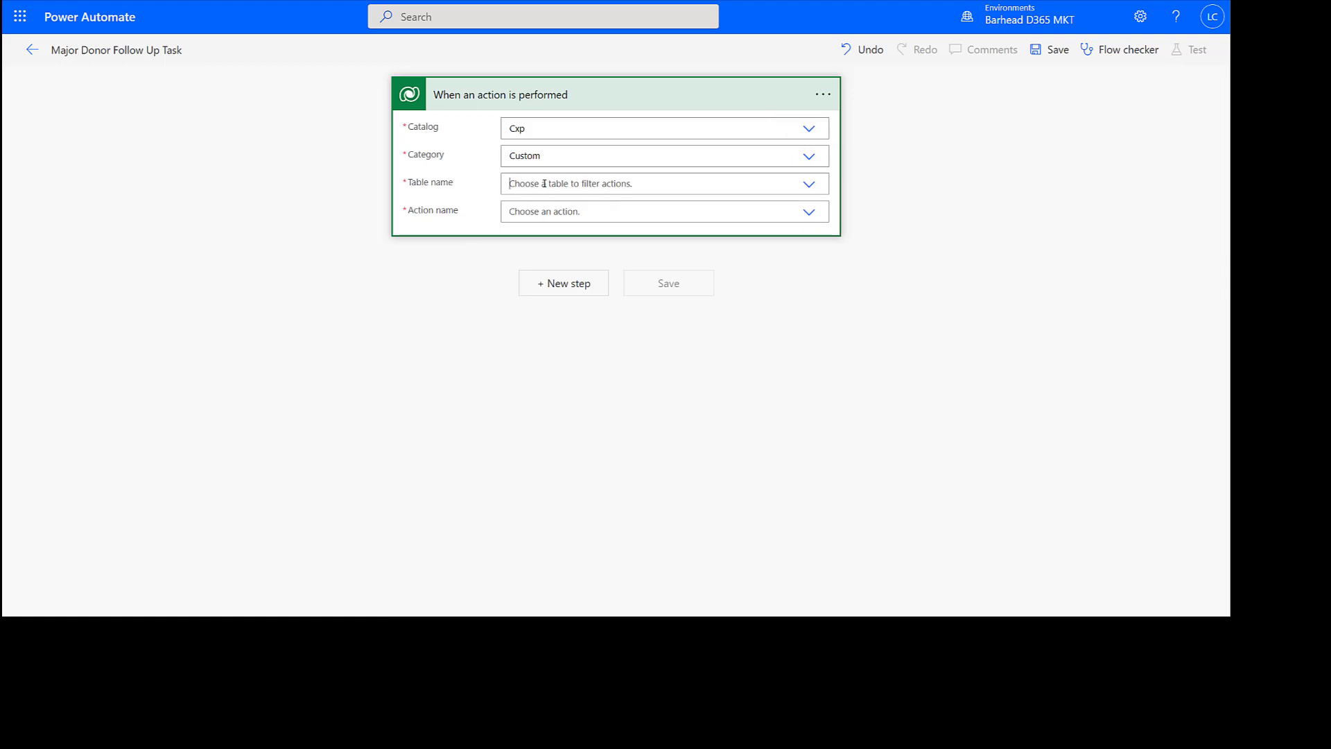
{"action": "left_click", "coordinate": [525, 193]}
{"action": "left_click", "coordinate": [524, 205]}
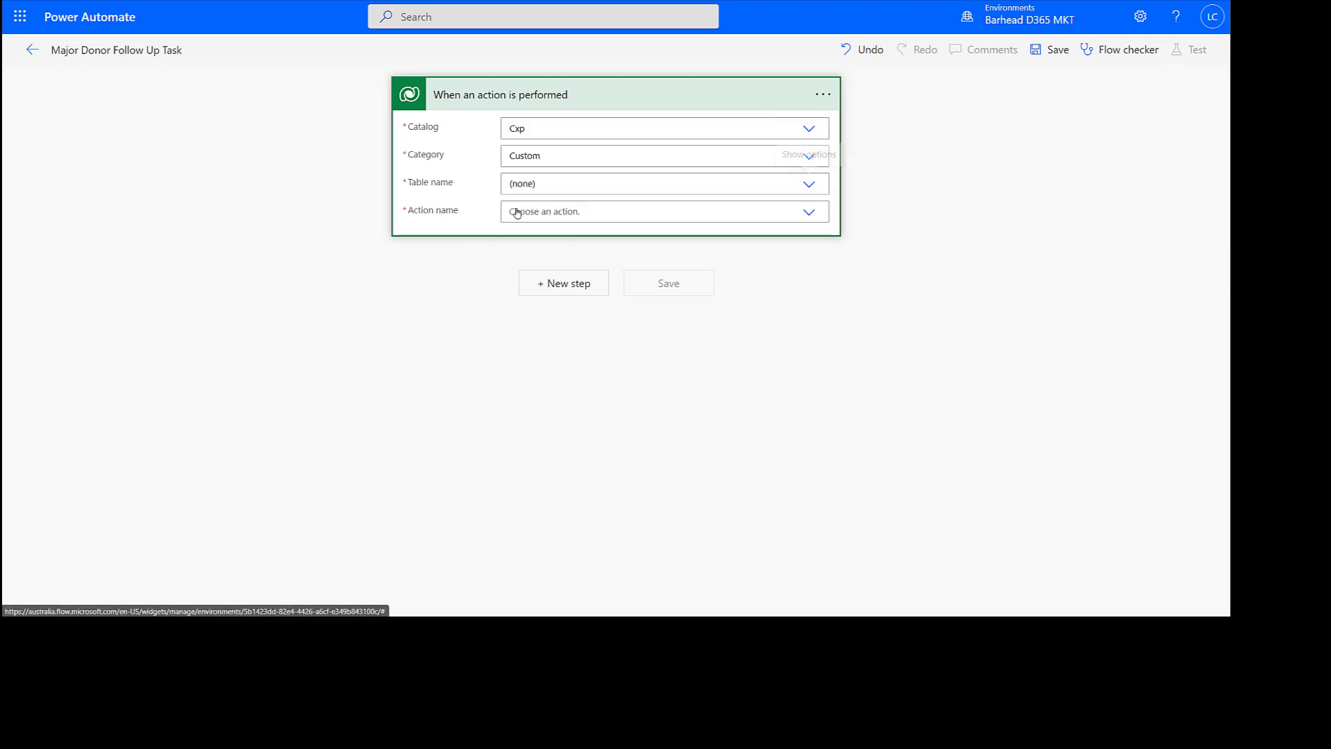
{"action": "left_click", "coordinate": [550, 212]}
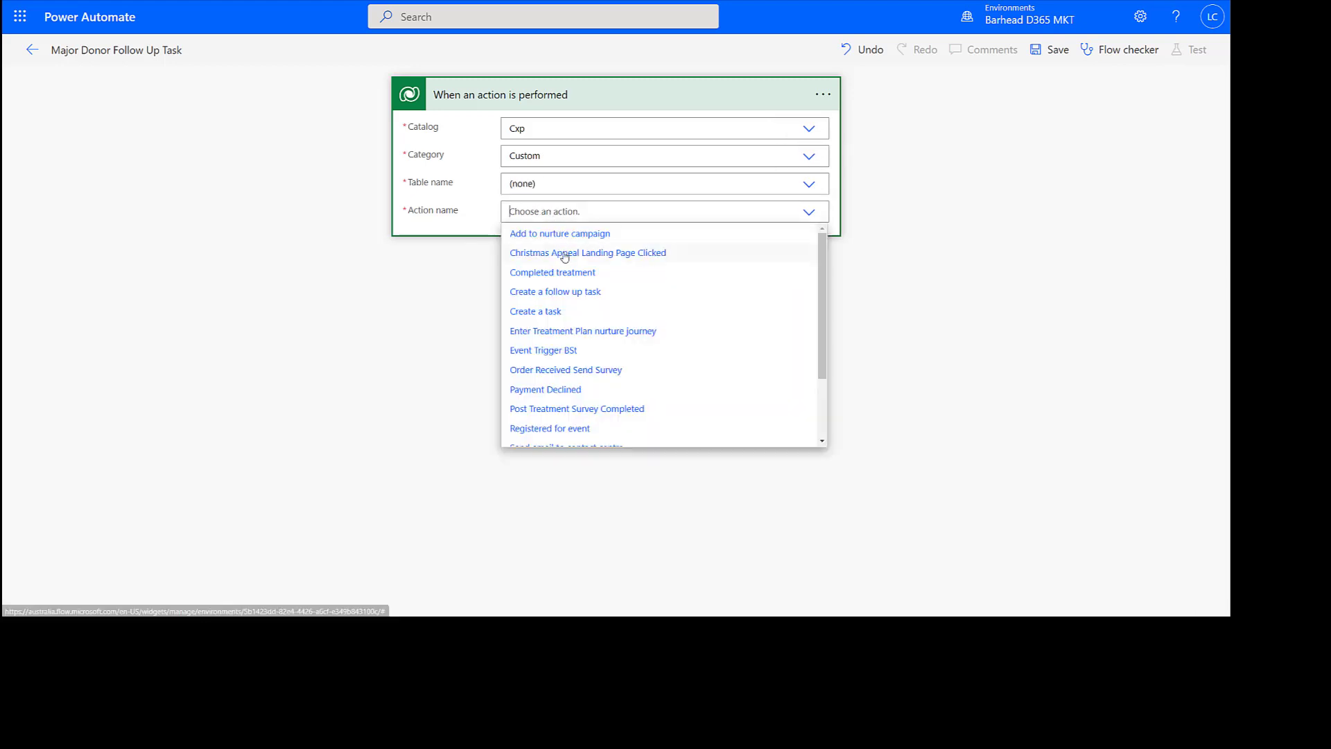
{"action": "left_click", "coordinate": [541, 296]}
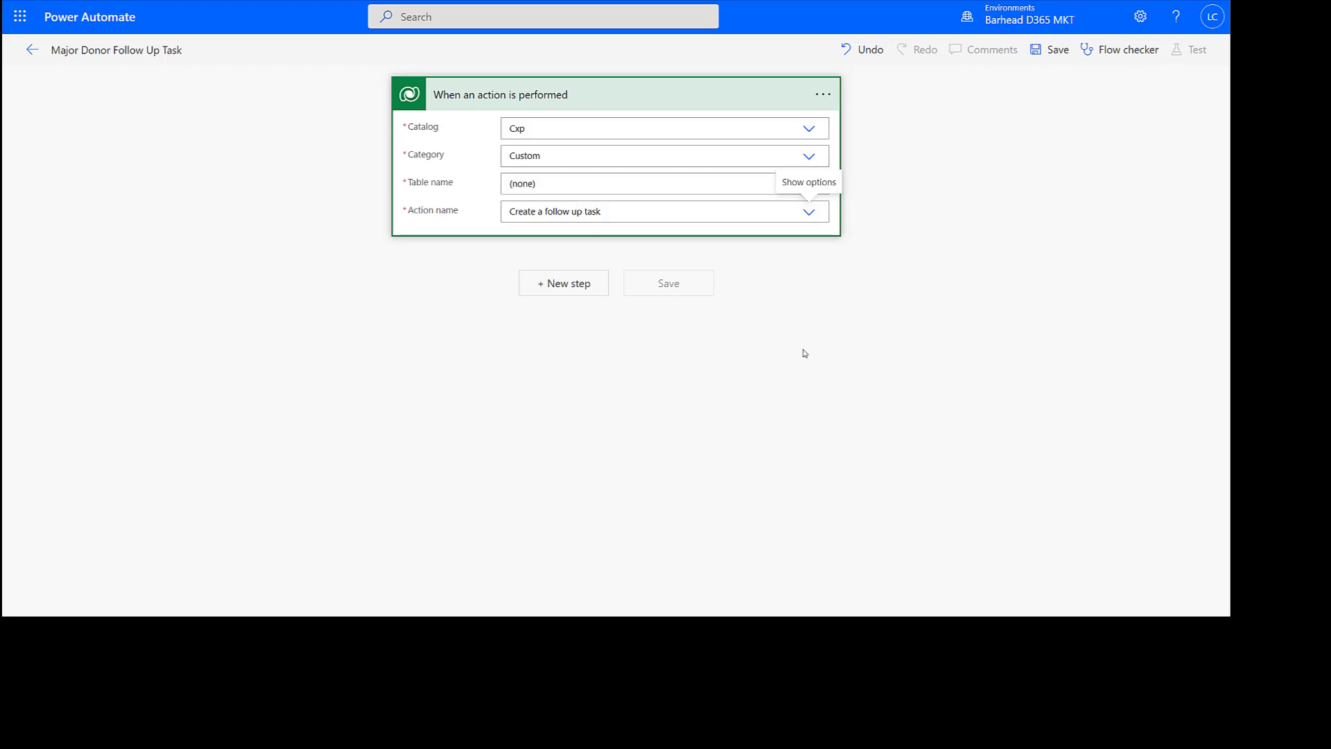
Add a Microsoft Dataverse "Add a new row" action below the flow's trigger
{"action": "key", "text": "ctrl+minus"}
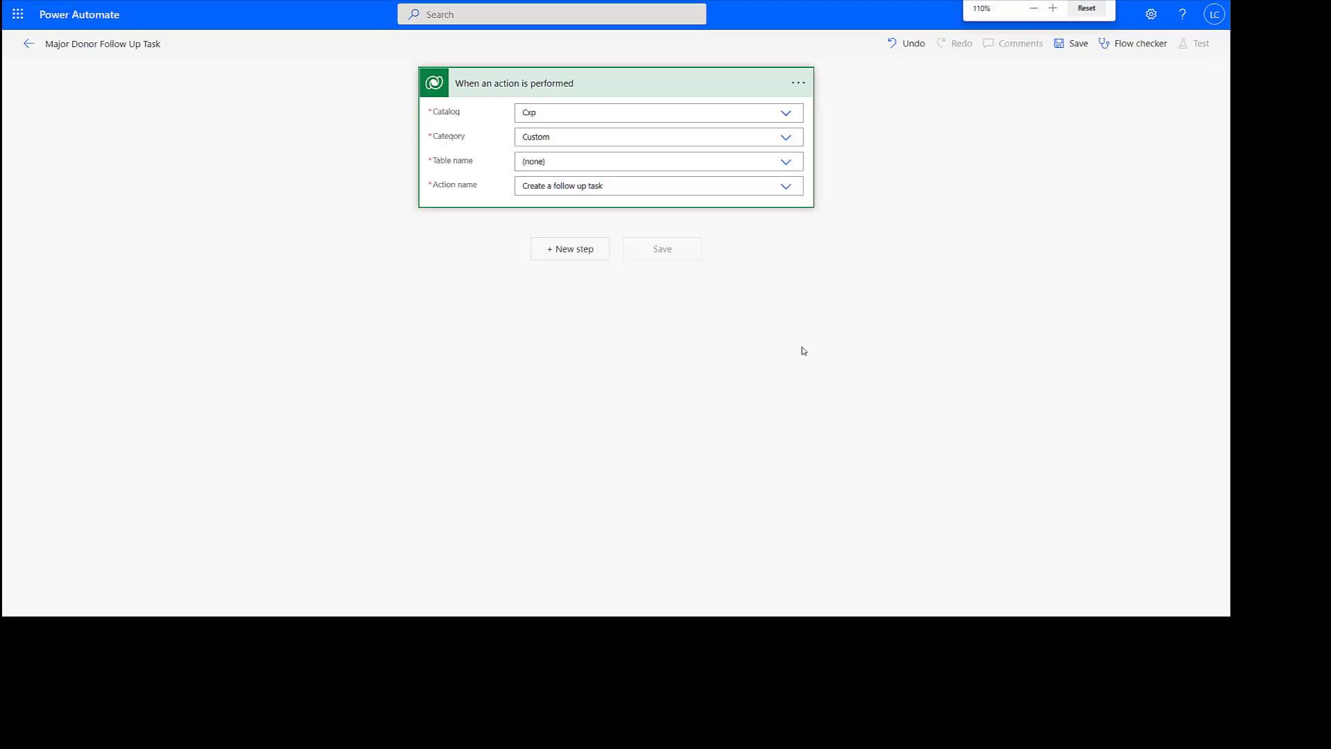
{"action": "left_click", "coordinate": [566, 255]}
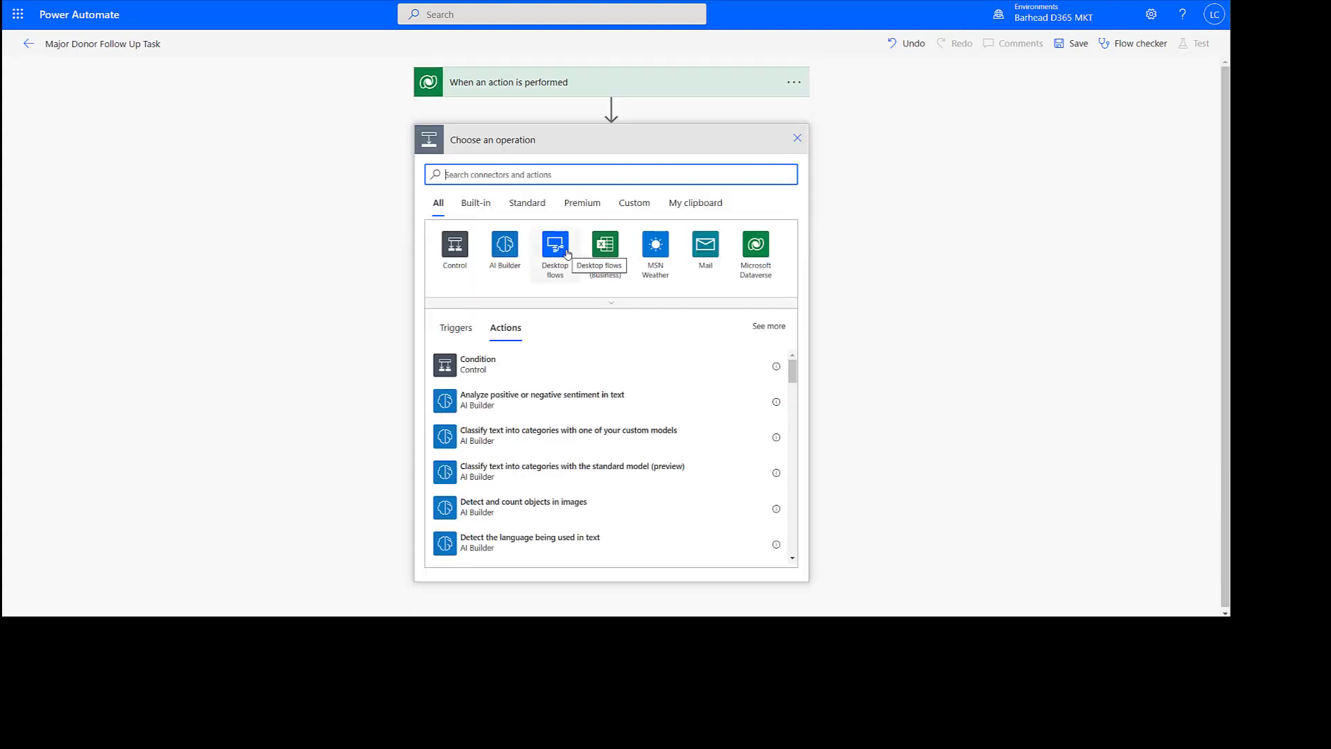
{"action": "left_click", "coordinate": [756, 254]}
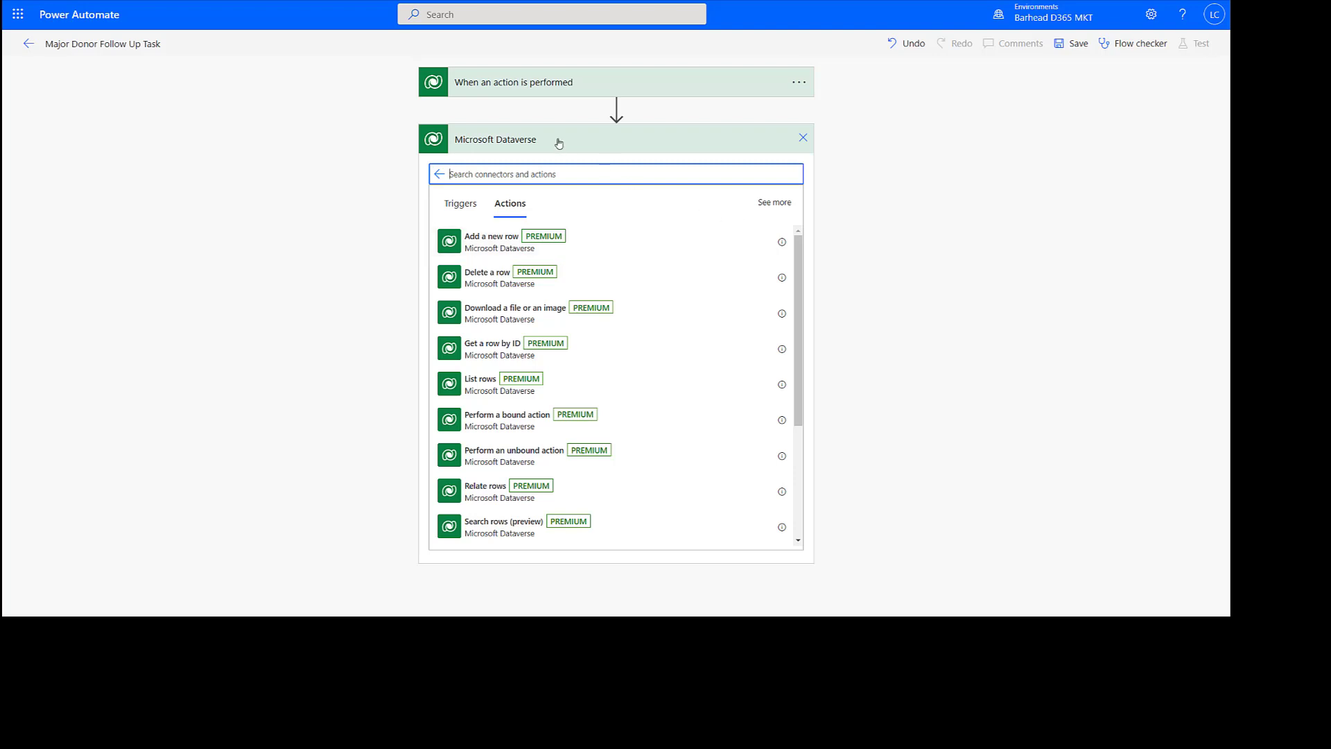
{"action": "left_click", "coordinate": [499, 245]}
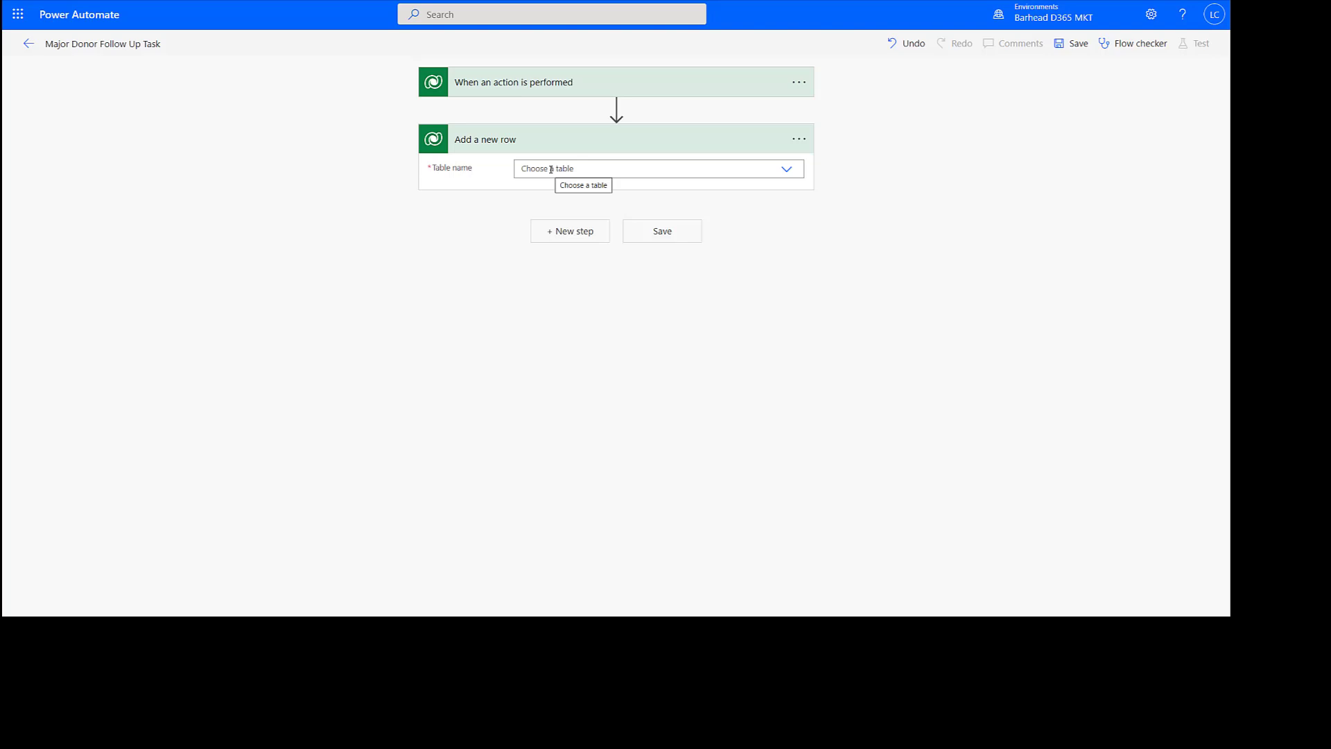
Set the table of the "Add a new row" action to Tasks
{"action": "left_click", "coordinate": [551, 169]}
{"action": "type", "text": "ate"}
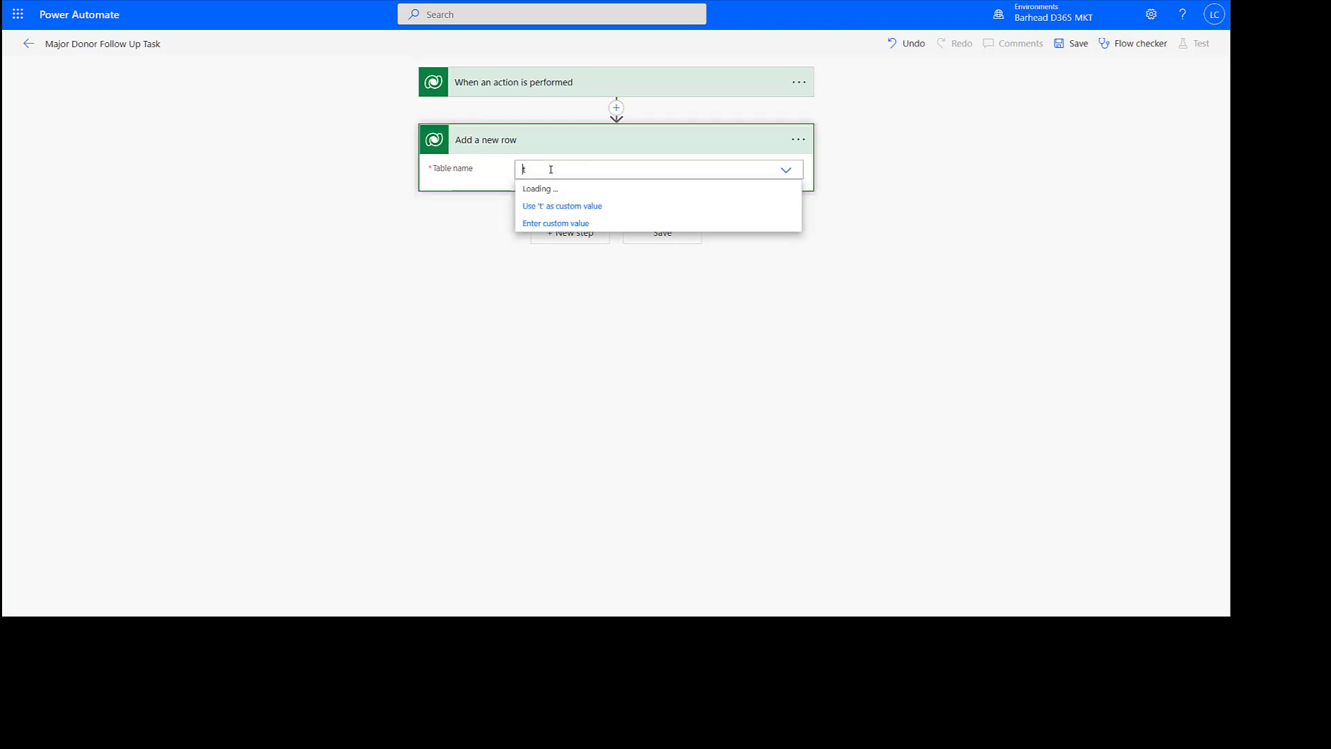
{"action": "type", "text": "aa"}
{"action": "key", "text": "ctrl+a"}
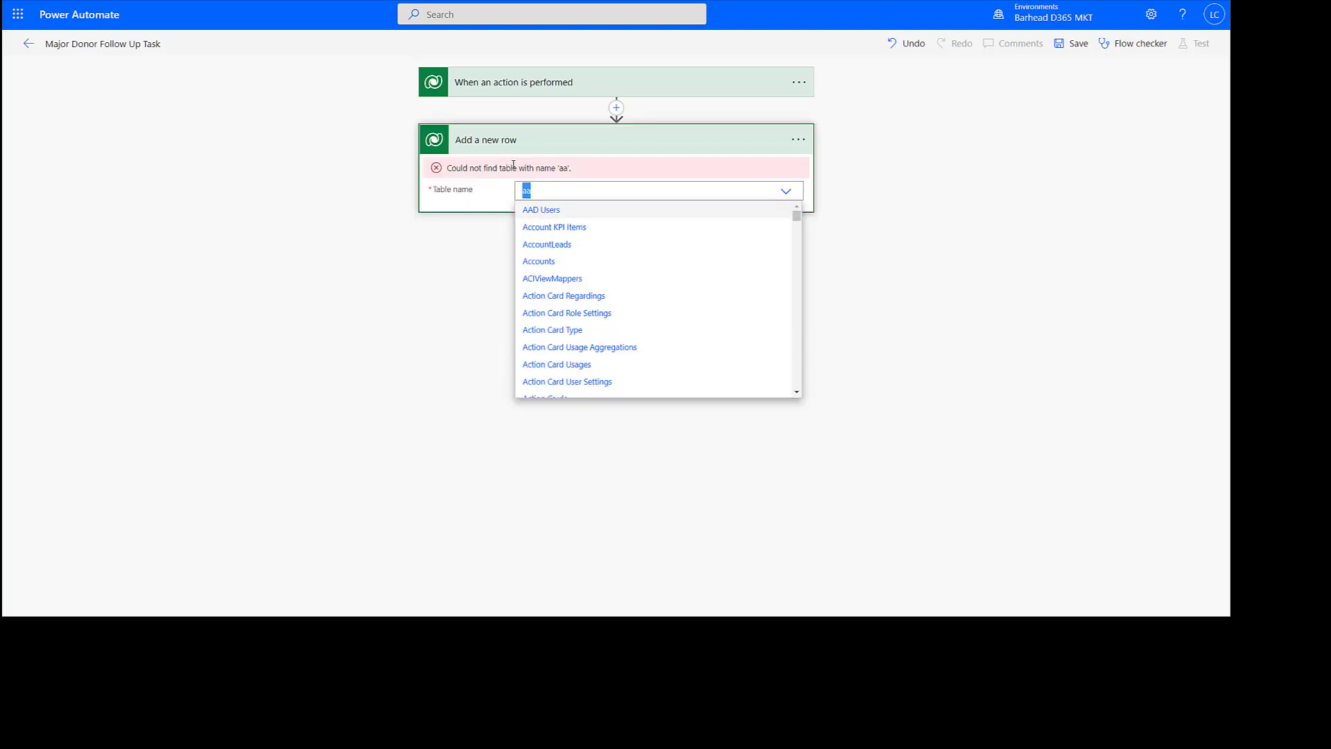
{"action": "type", "text": "tas"}
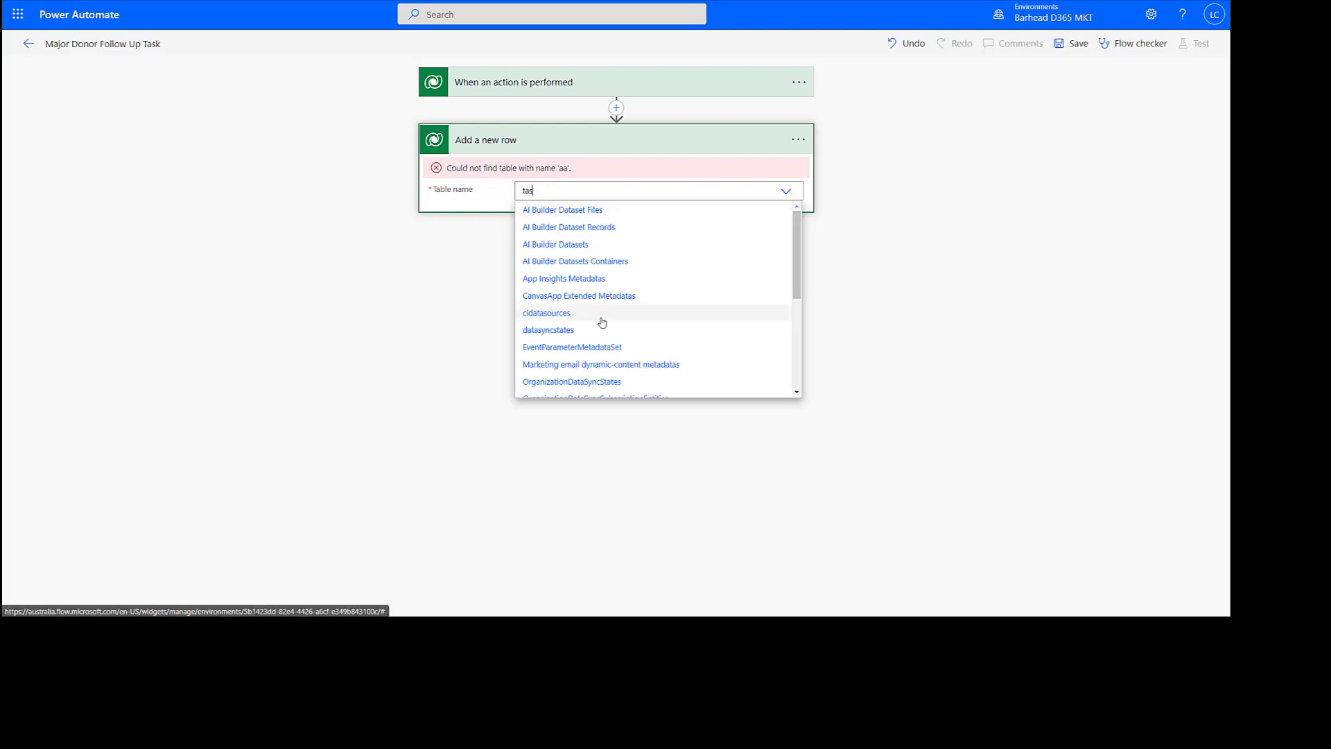
{"action": "scroll", "coordinate": [602, 323], "scroll_direction": "down", "scroll_amount": 2}
{"action": "scroll", "coordinate": [602, 323], "scroll_direction": "down", "scroll_amount": 3}
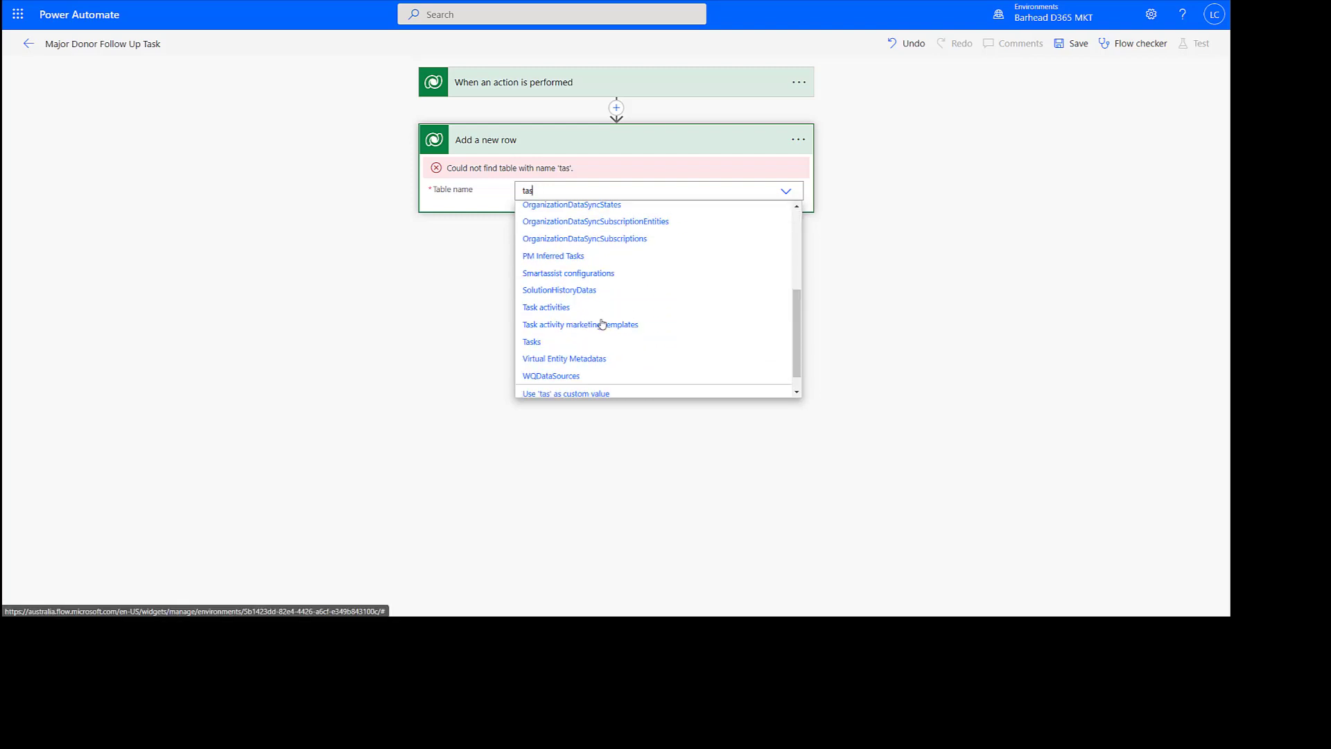
{"action": "left_click", "coordinate": [573, 344]}
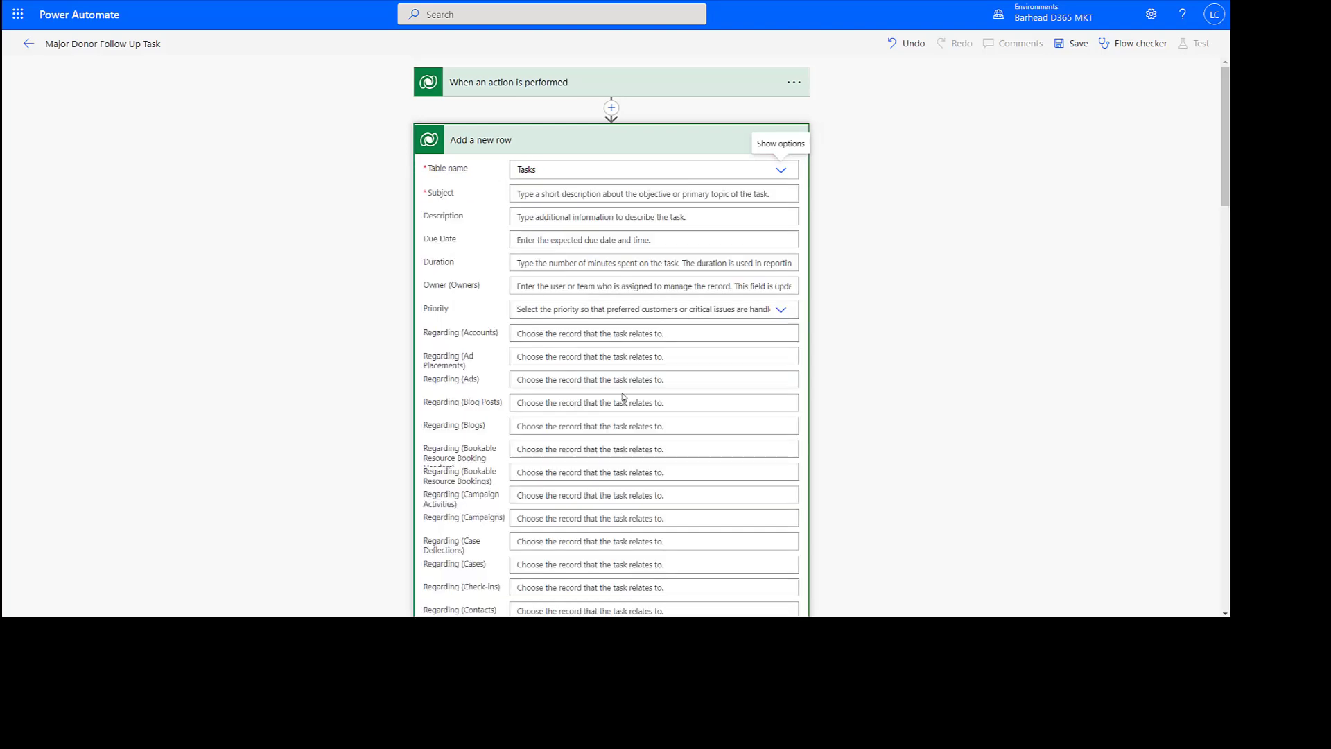
Set the task's Subject to "New donation from:" followed by the dynamic content ActionInputs msdynmkt_donor
{"action": "left_click", "coordinate": [530, 195]}
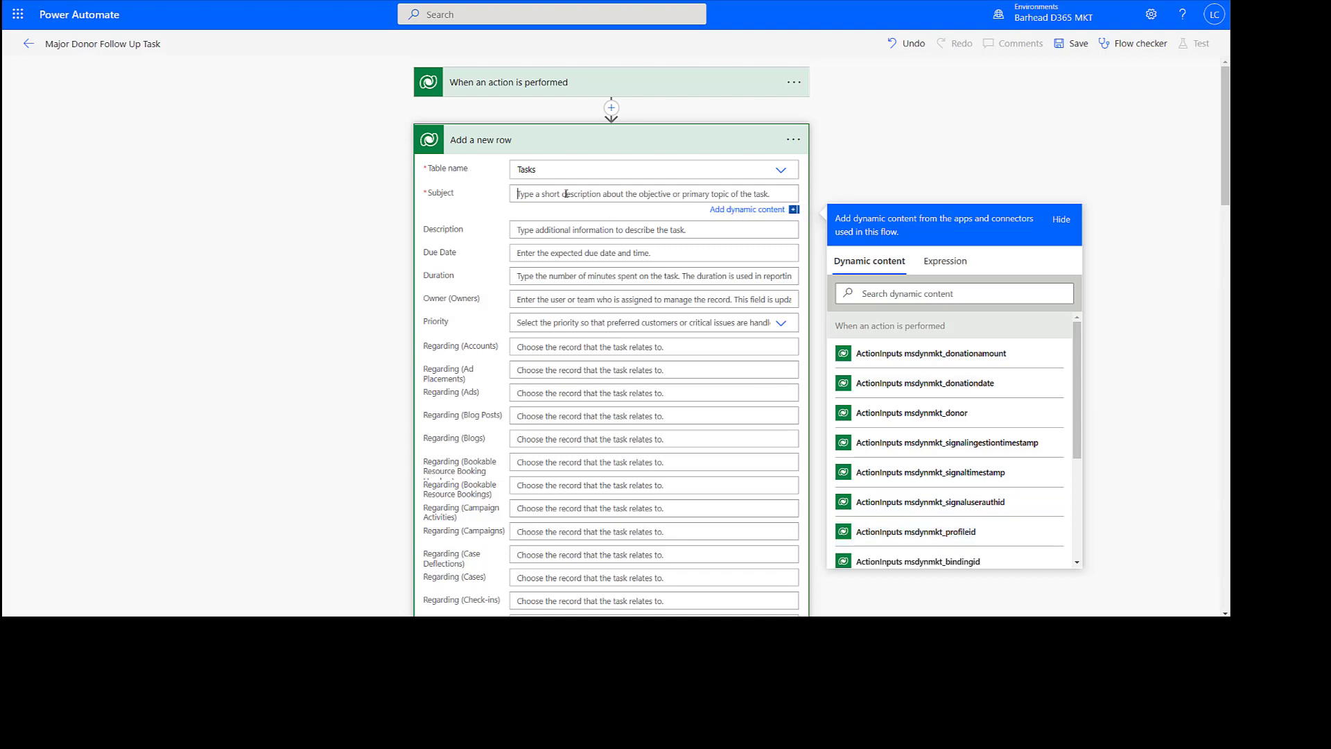
{"action": "type", "text": "New d"}
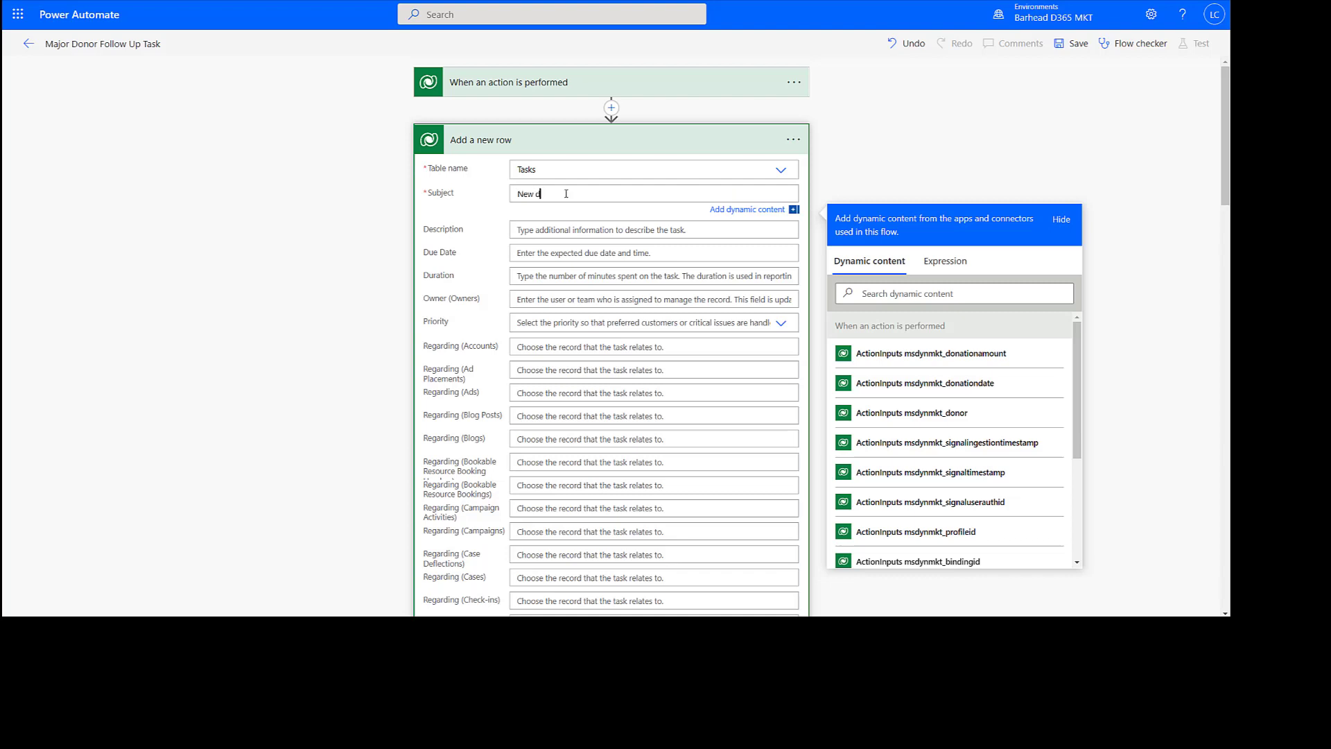
{"action": "type", "text": "onation from:"}
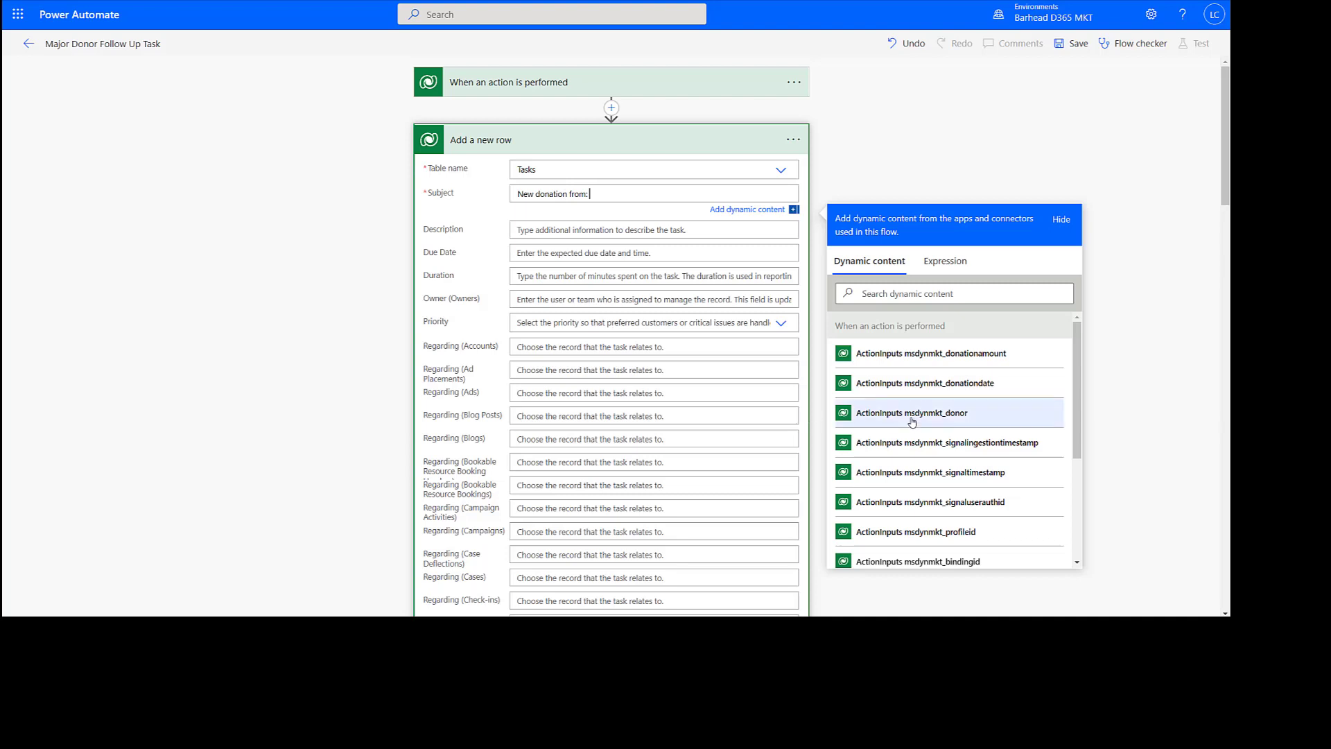
{"action": "left_click", "coordinate": [913, 414]}
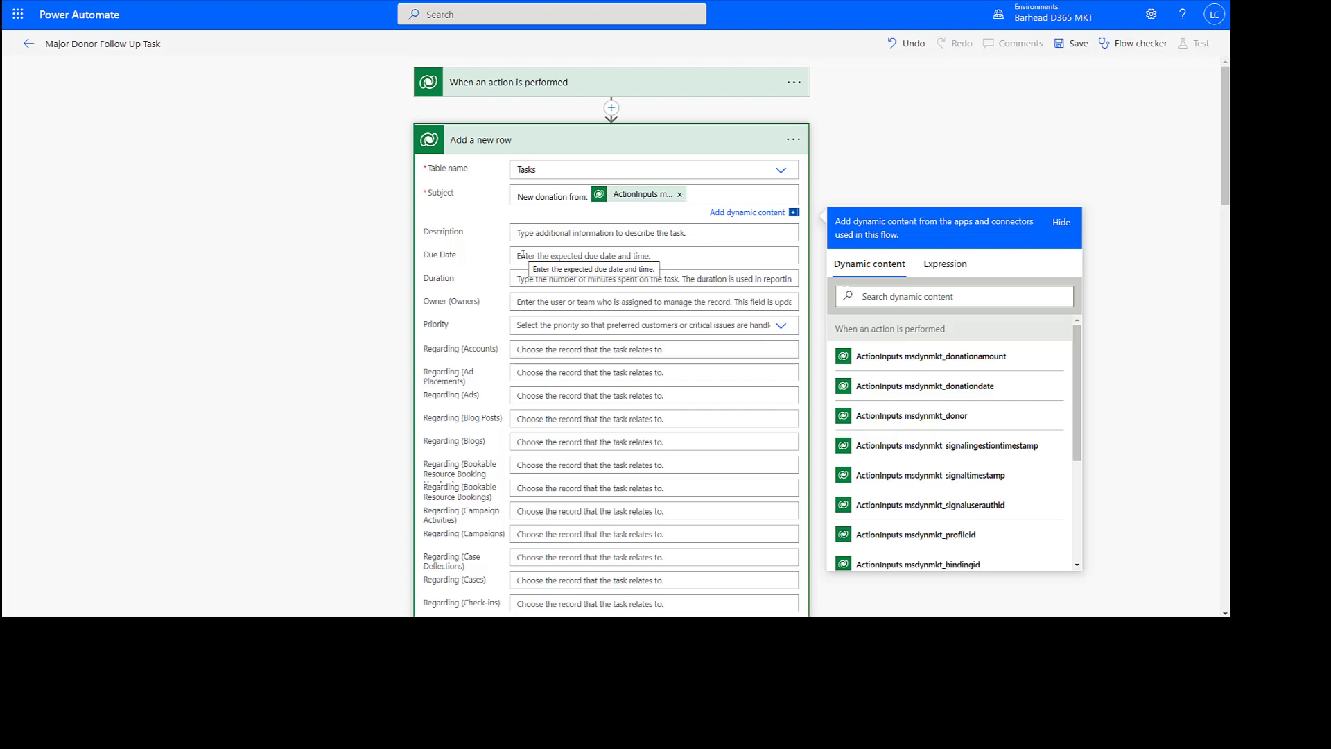
Insert a Date Time "Convert time zone" action between the trigger and the "Add a new row" action
{"action": "left_click", "coordinate": [612, 107]}
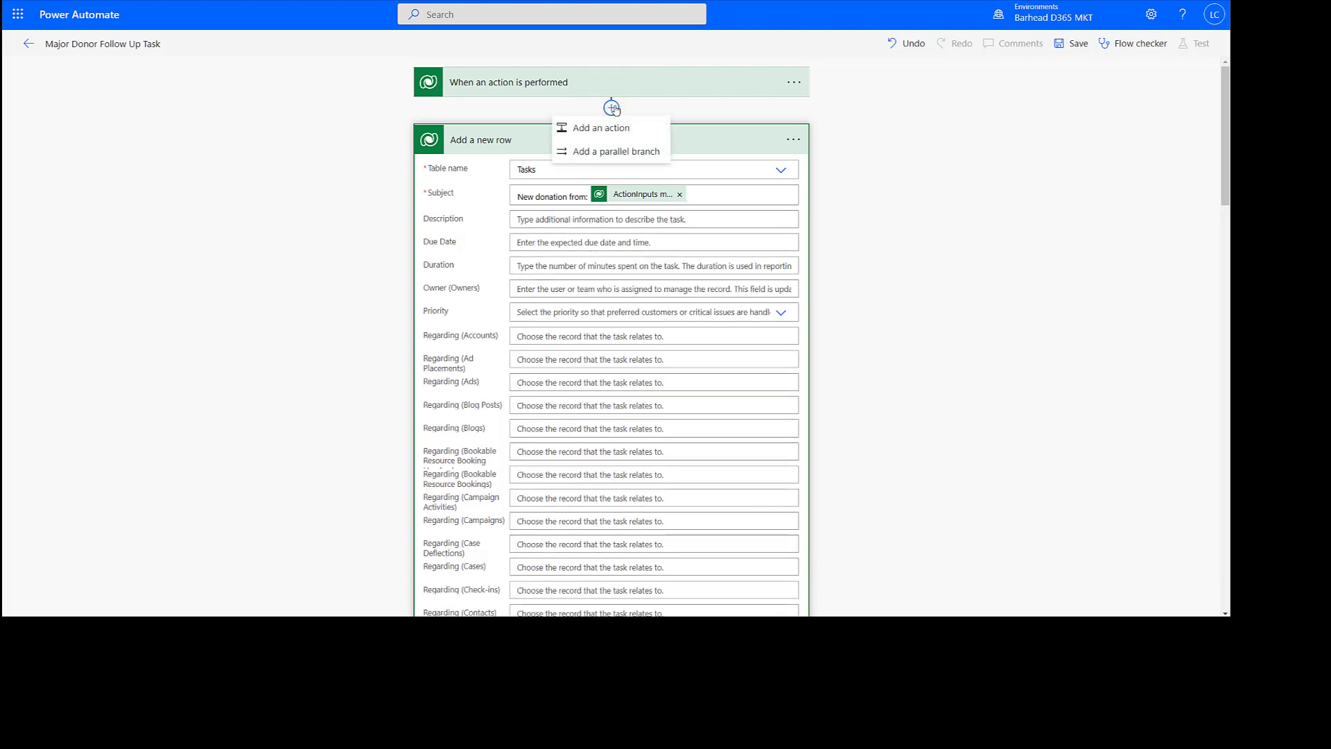
{"action": "left_click", "coordinate": [598, 128]}
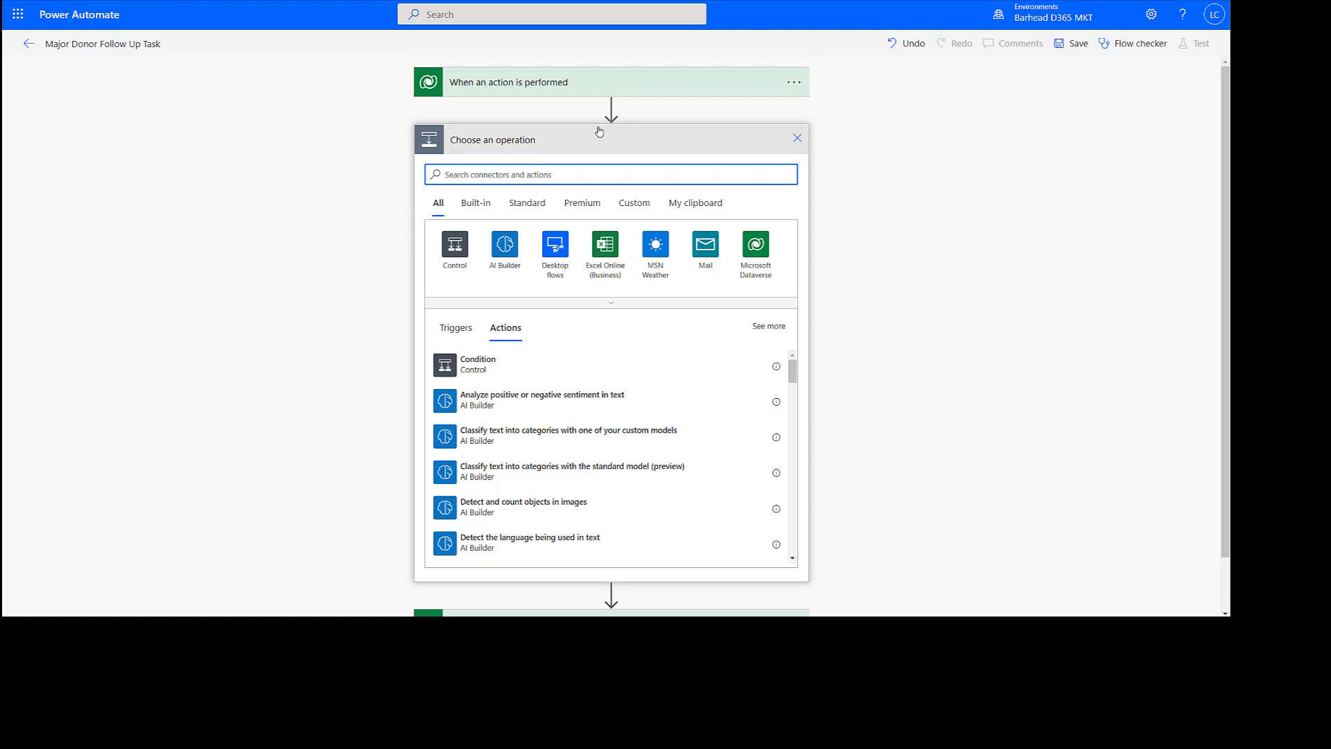
{"action": "type", "text": "time"}
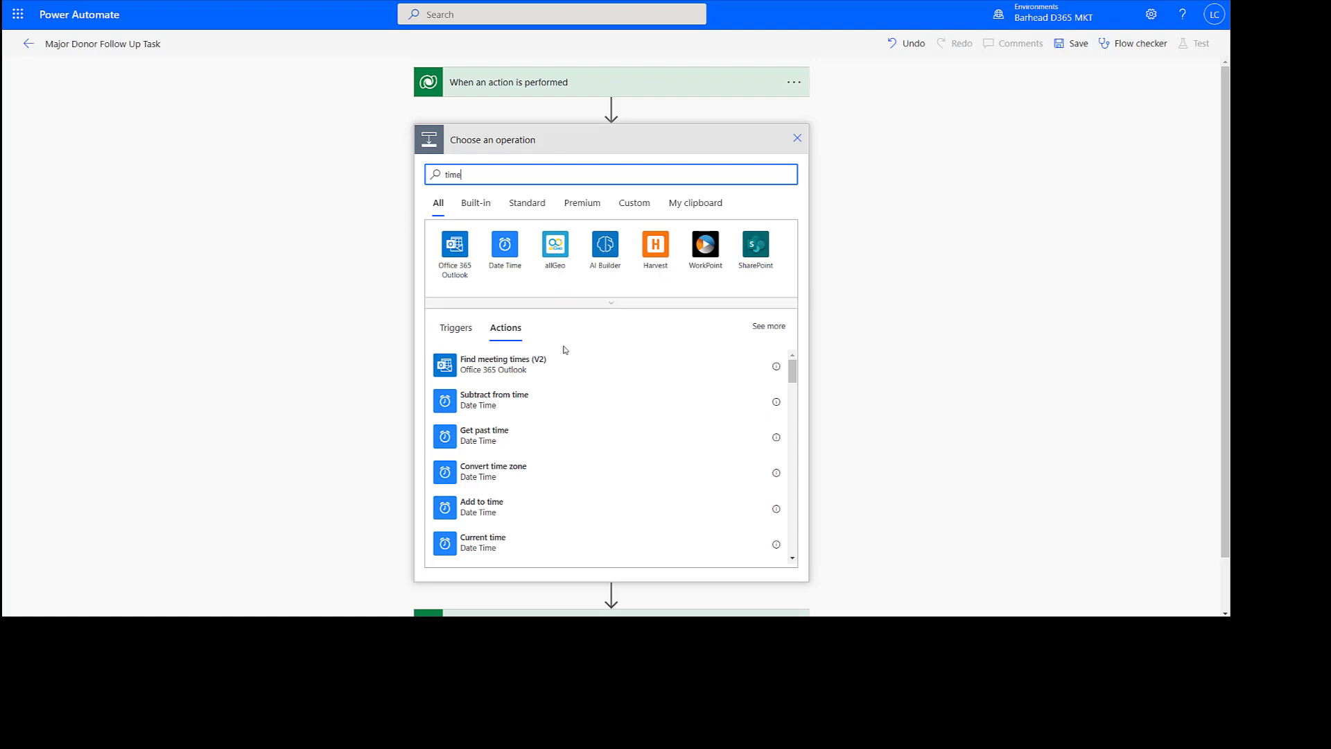
{"action": "left_click", "coordinate": [488, 473]}
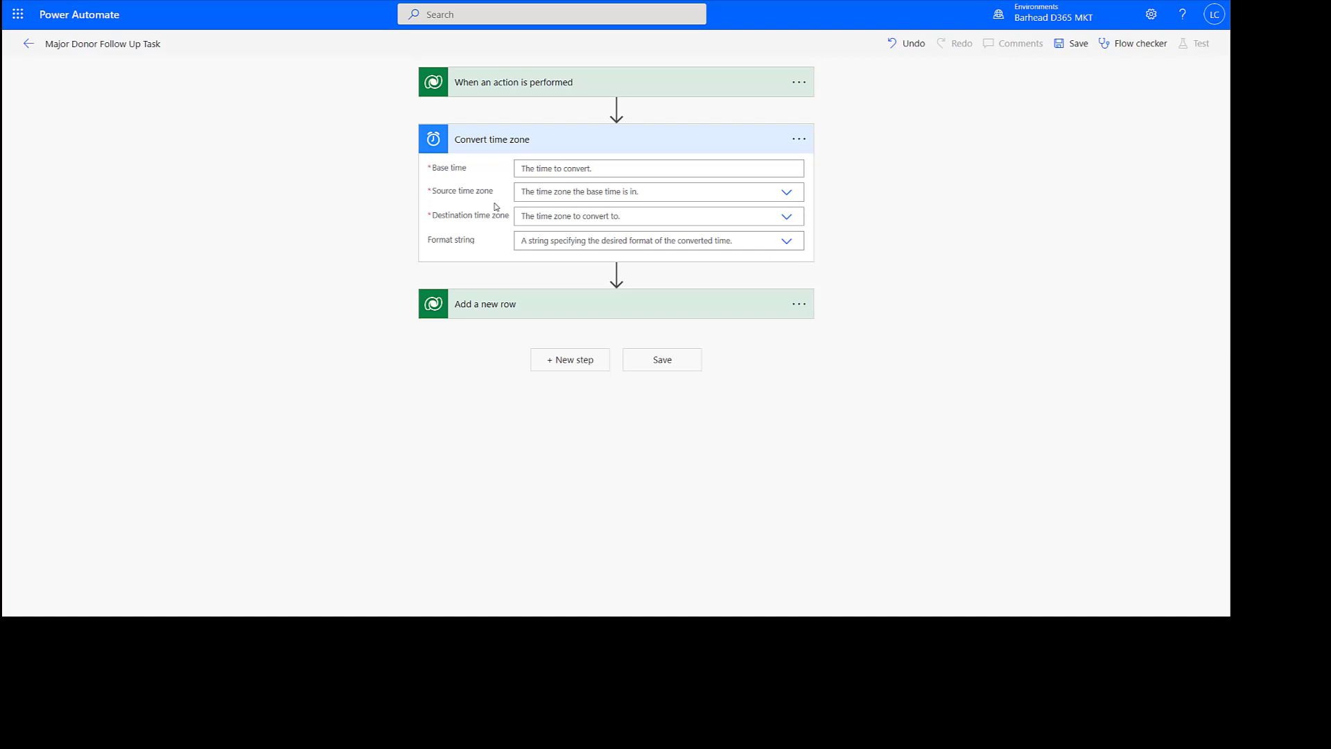
Set the conversion's base time to ActionInputs msdynmkt_donationdate and its source time zone to (UTC) Coordinated Universal Time
{"action": "left_click", "coordinate": [551, 168]}
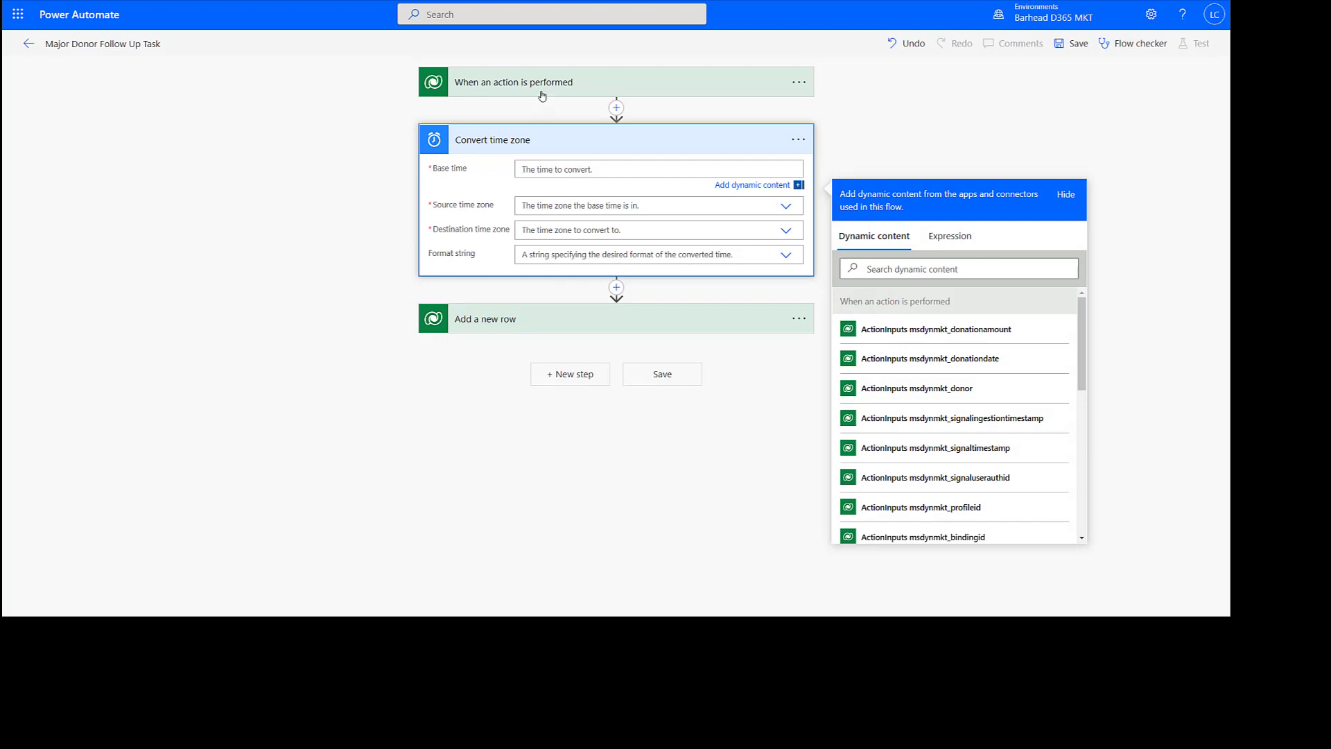
{"action": "left_click", "coordinate": [983, 357]}
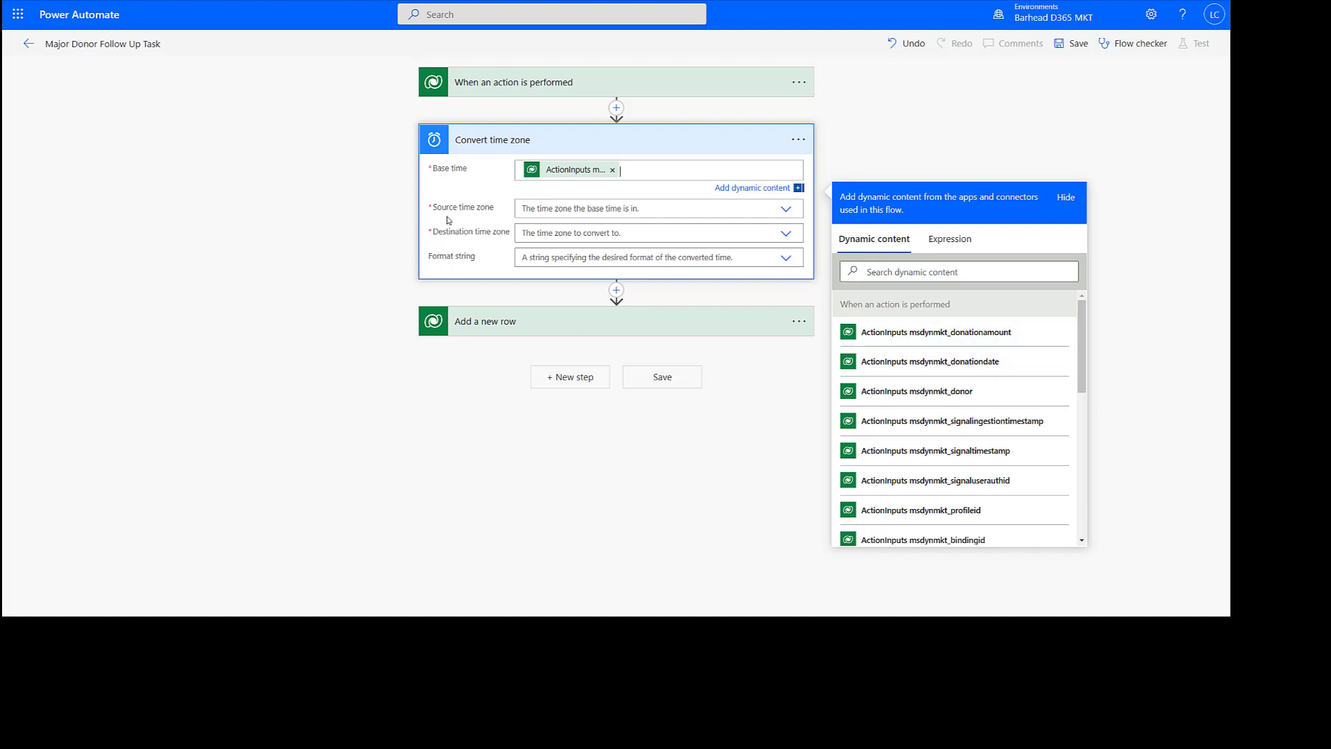
{"action": "left_click", "coordinate": [555, 207]}
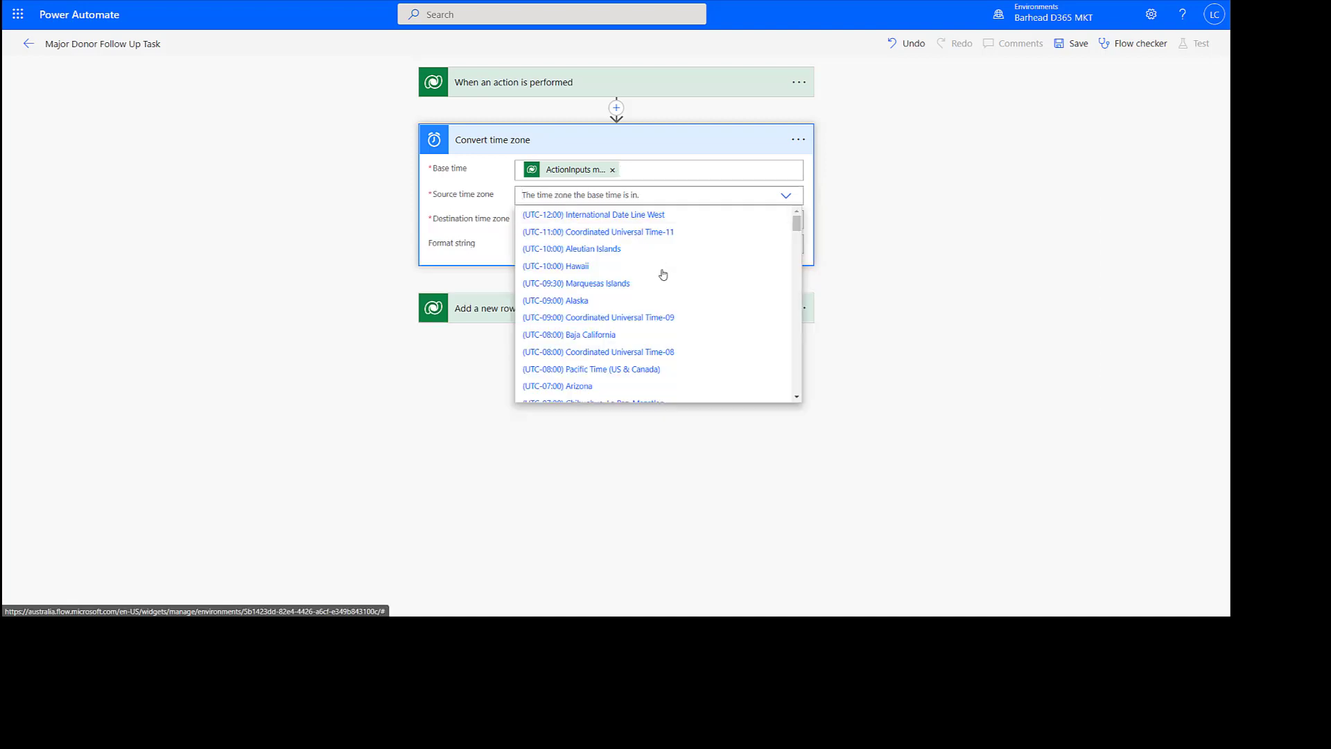
{"action": "scroll", "coordinate": [657, 345], "scroll_direction": "down", "scroll_amount": 8}
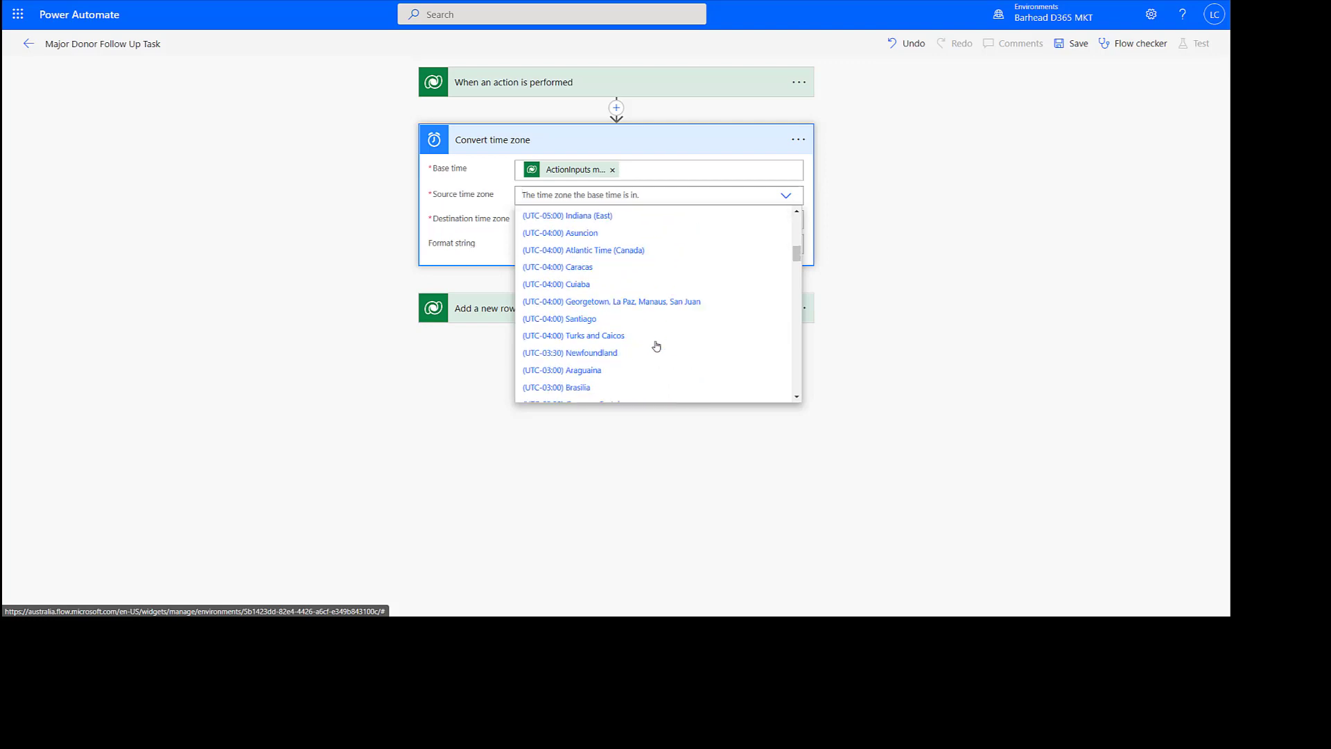
{"action": "scroll", "coordinate": [657, 345], "scroll_direction": "down", "scroll_amount": 3}
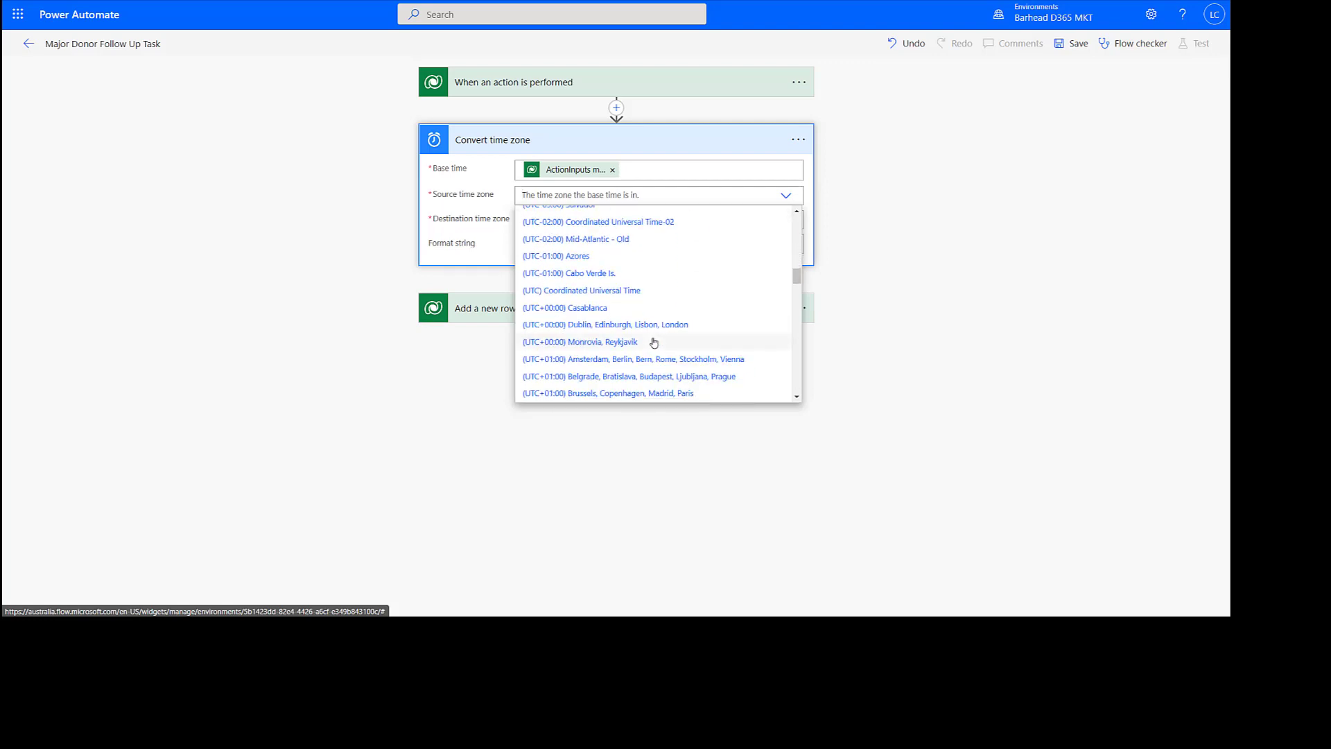
{"action": "left_click", "coordinate": [589, 291]}
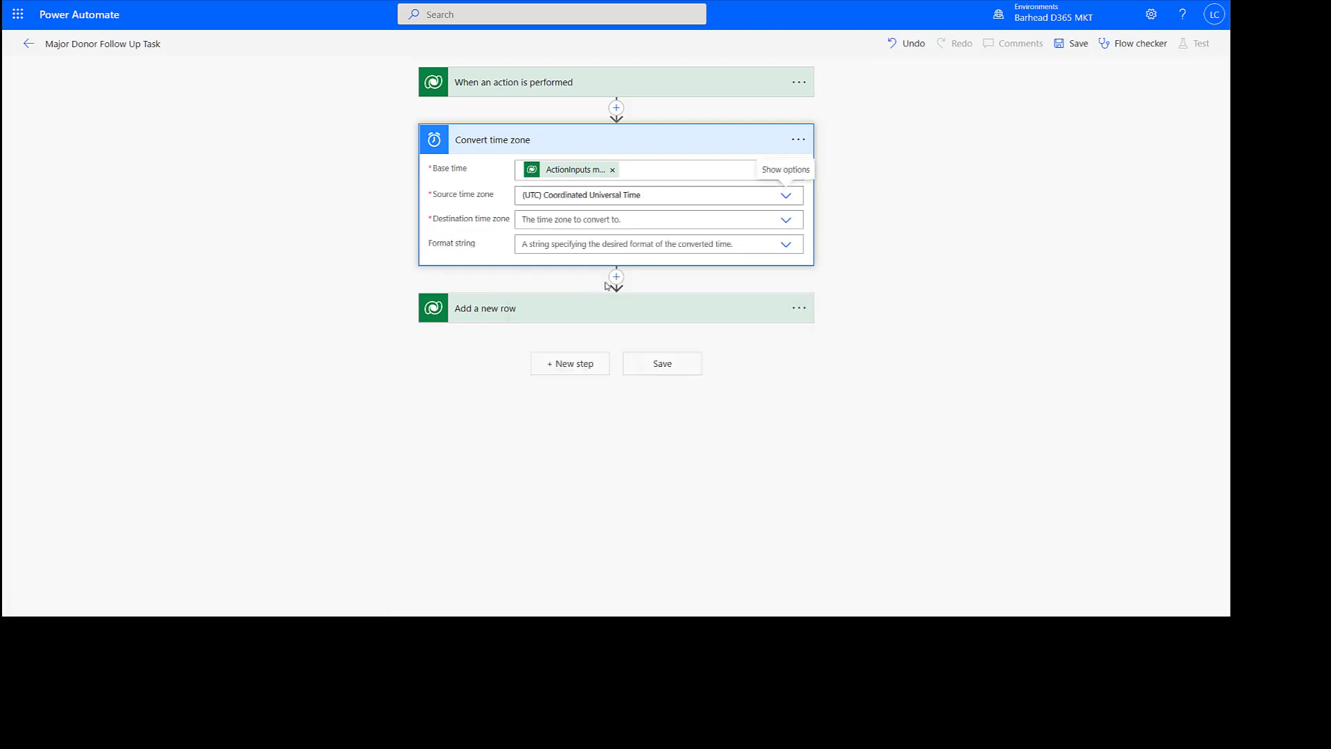
Set the destination time zone to (UTC+10:00) Canberra, Melbourne, Sydney and enter the custom format string dd/MM/yyyy
{"action": "left_click", "coordinate": [586, 216]}
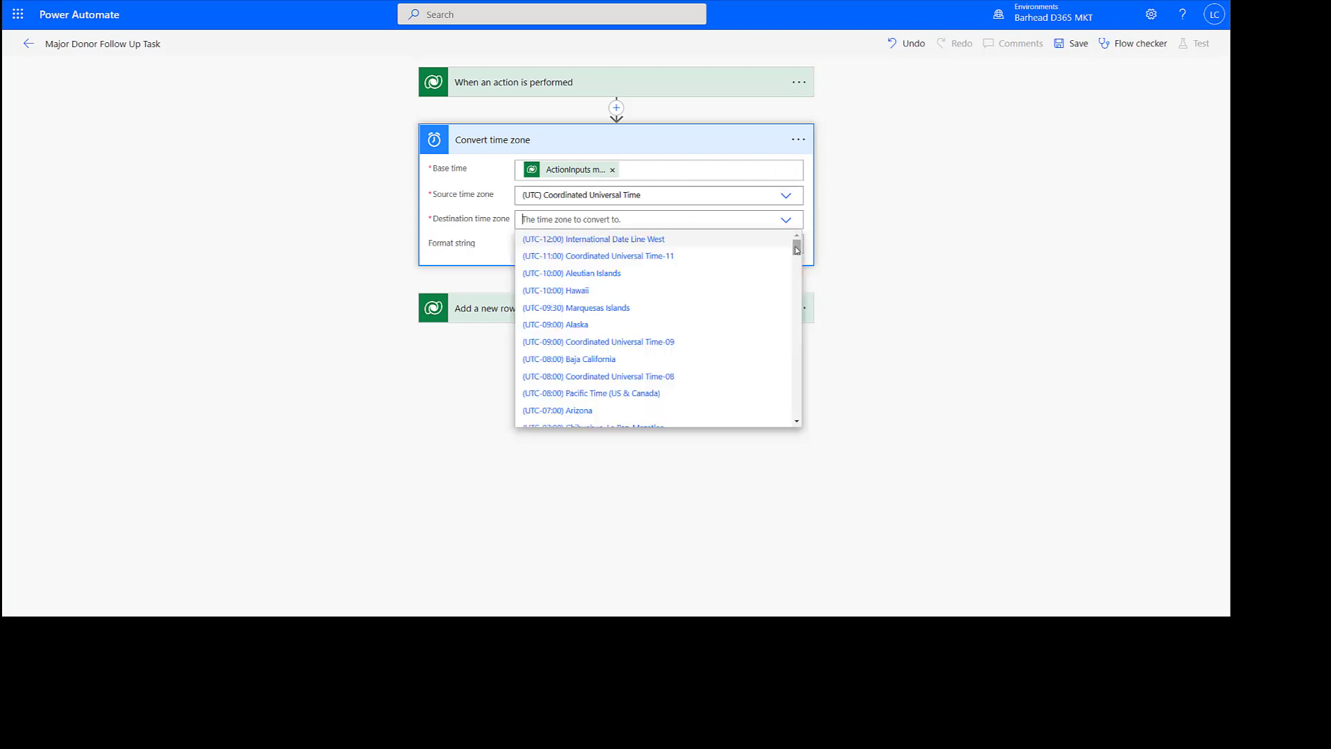
{"action": "left_click_drag", "start_coordinate": [797, 248], "coordinate": [797, 383]}
{"action": "left_click", "coordinate": [628, 378]}
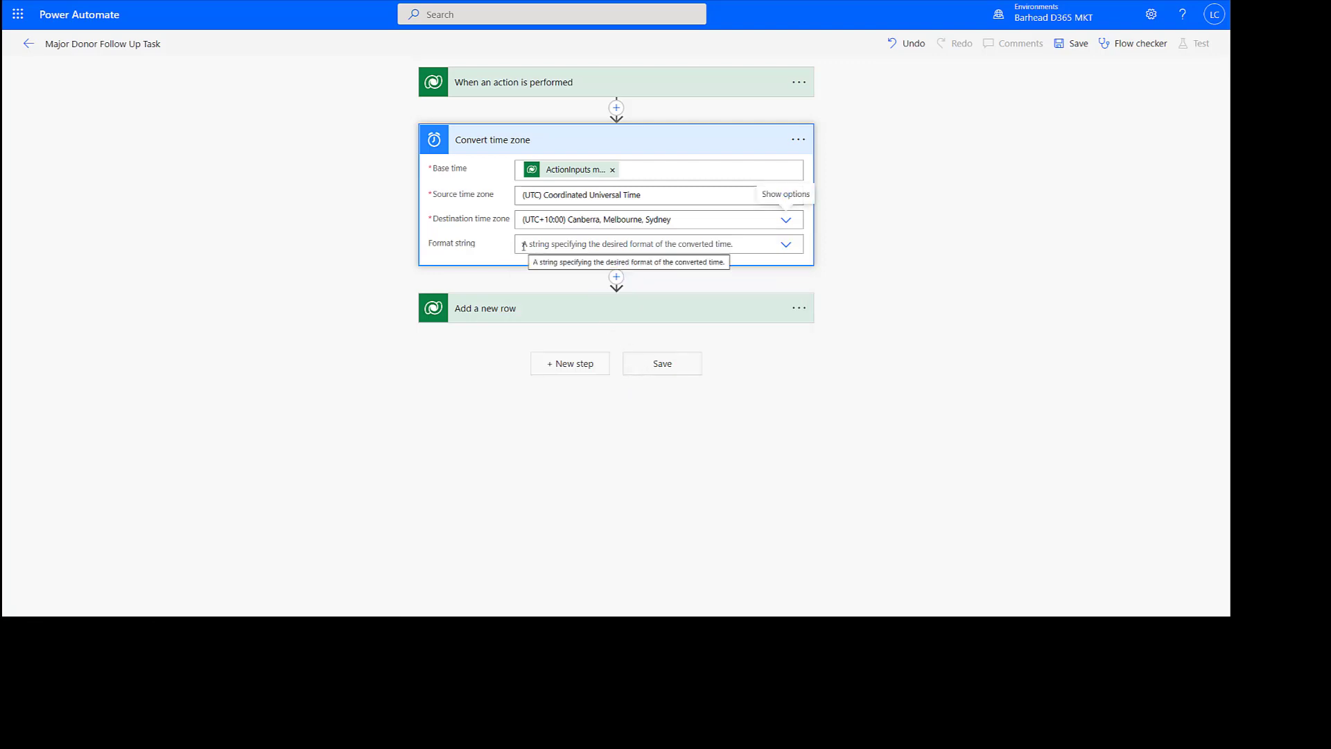
{"action": "left_click", "coordinate": [786, 246]}
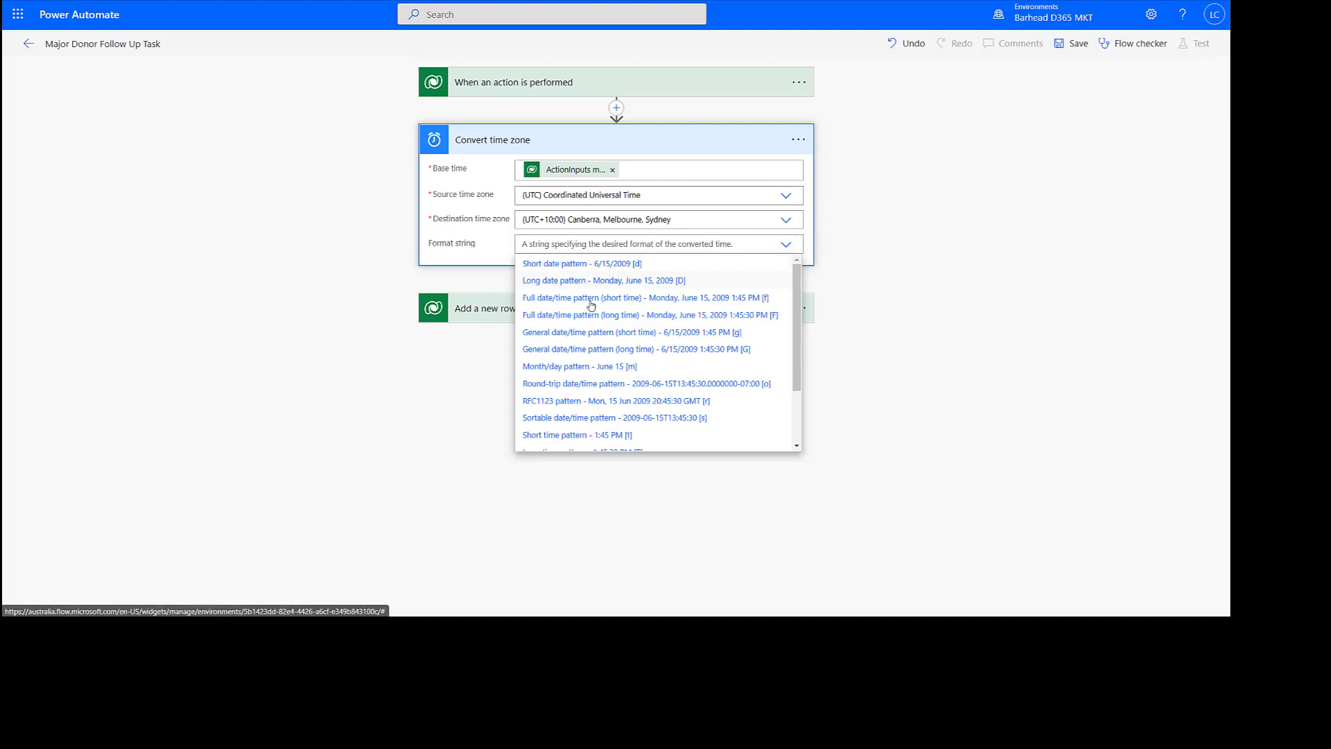
{"action": "scroll", "coordinate": [599, 393], "scroll_direction": "down", "scroll_amount": 2}
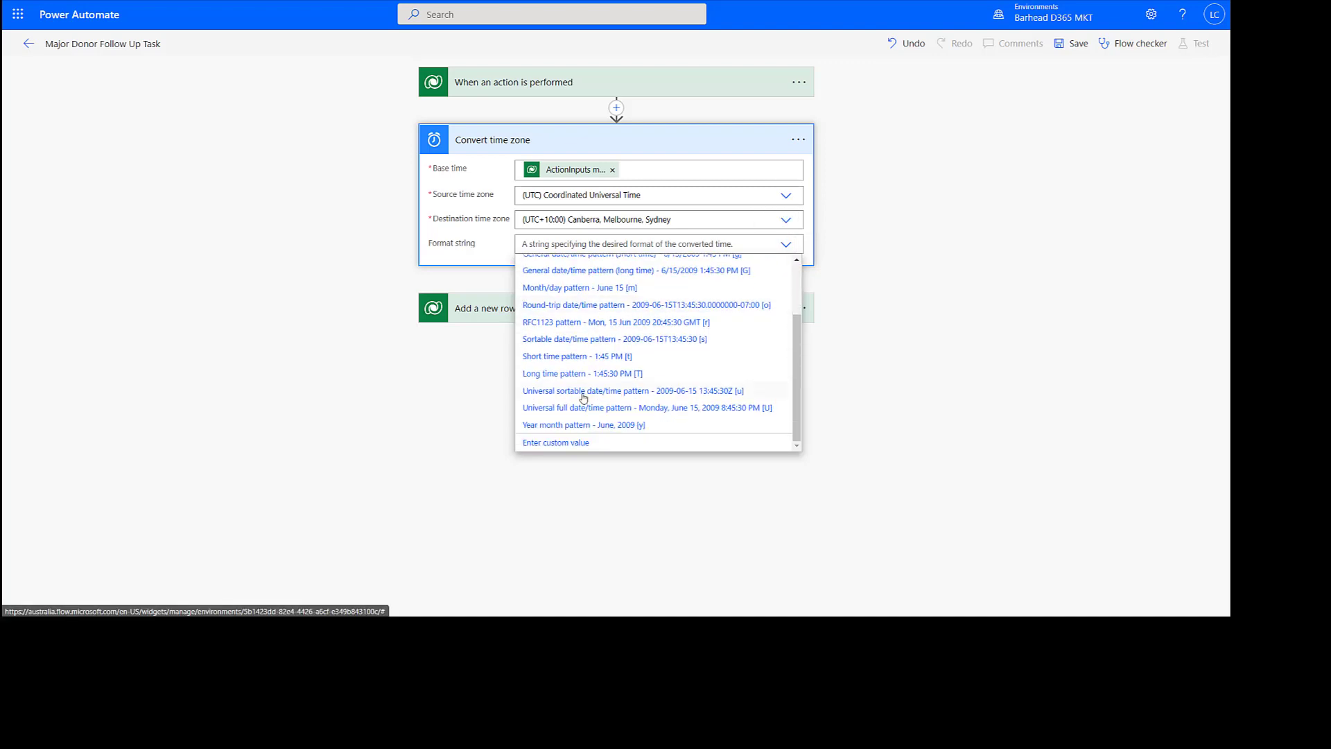
{"action": "left_click", "coordinate": [560, 443]}
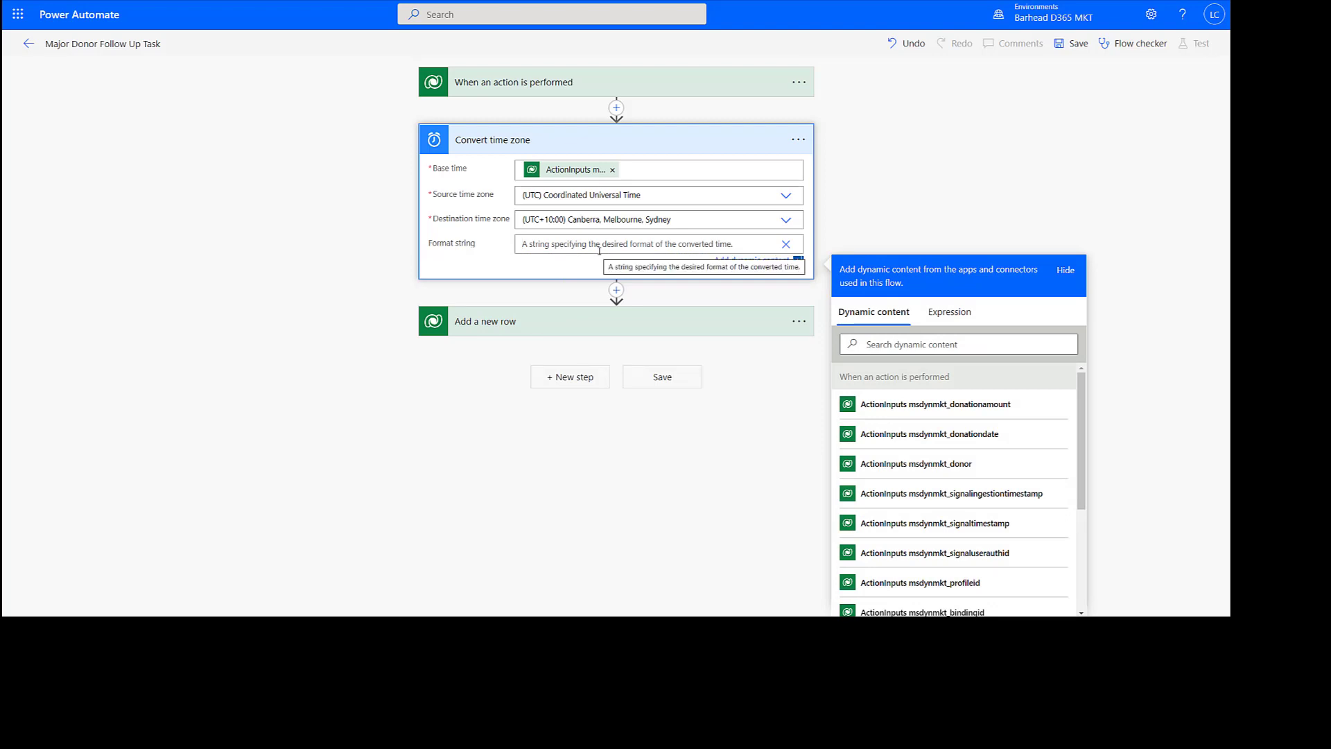
{"action": "type", "text": "dd/"}
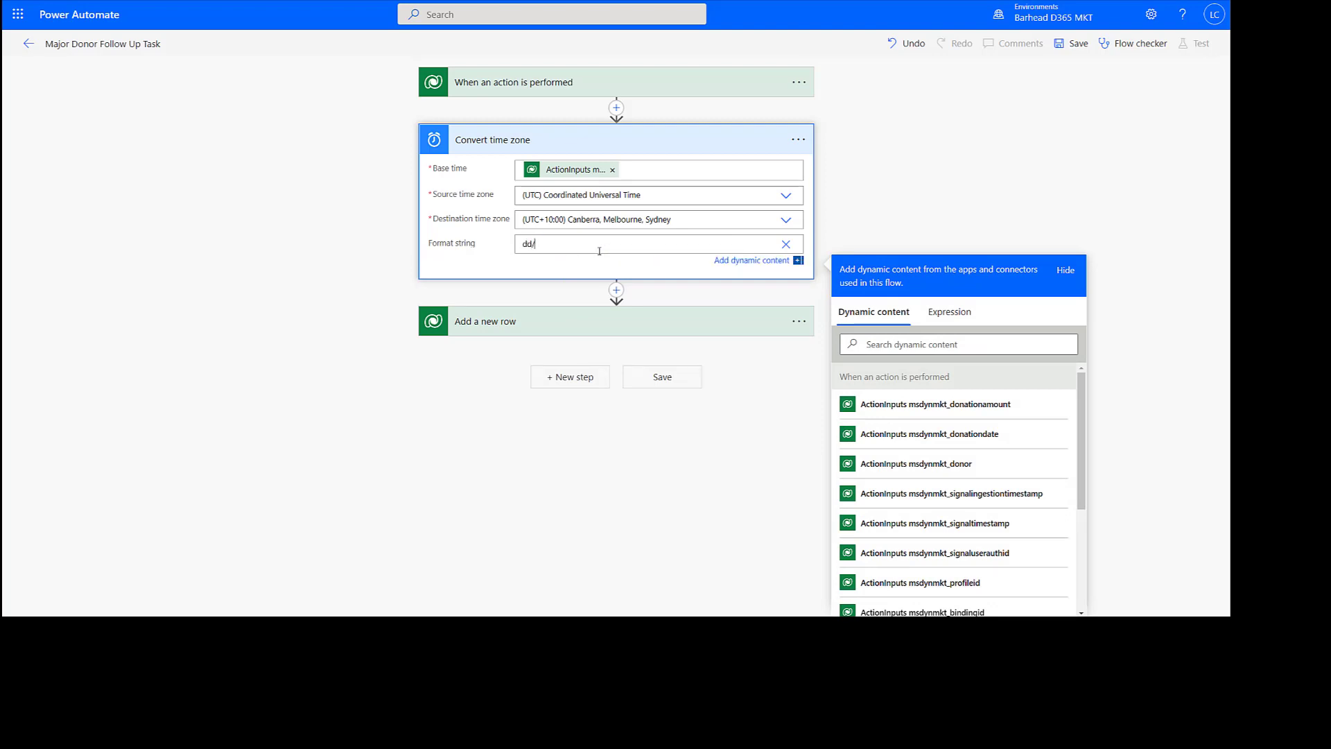
{"action": "type", "text": "MM/yyyy"}
{"action": "left_click", "coordinate": [931, 168]}
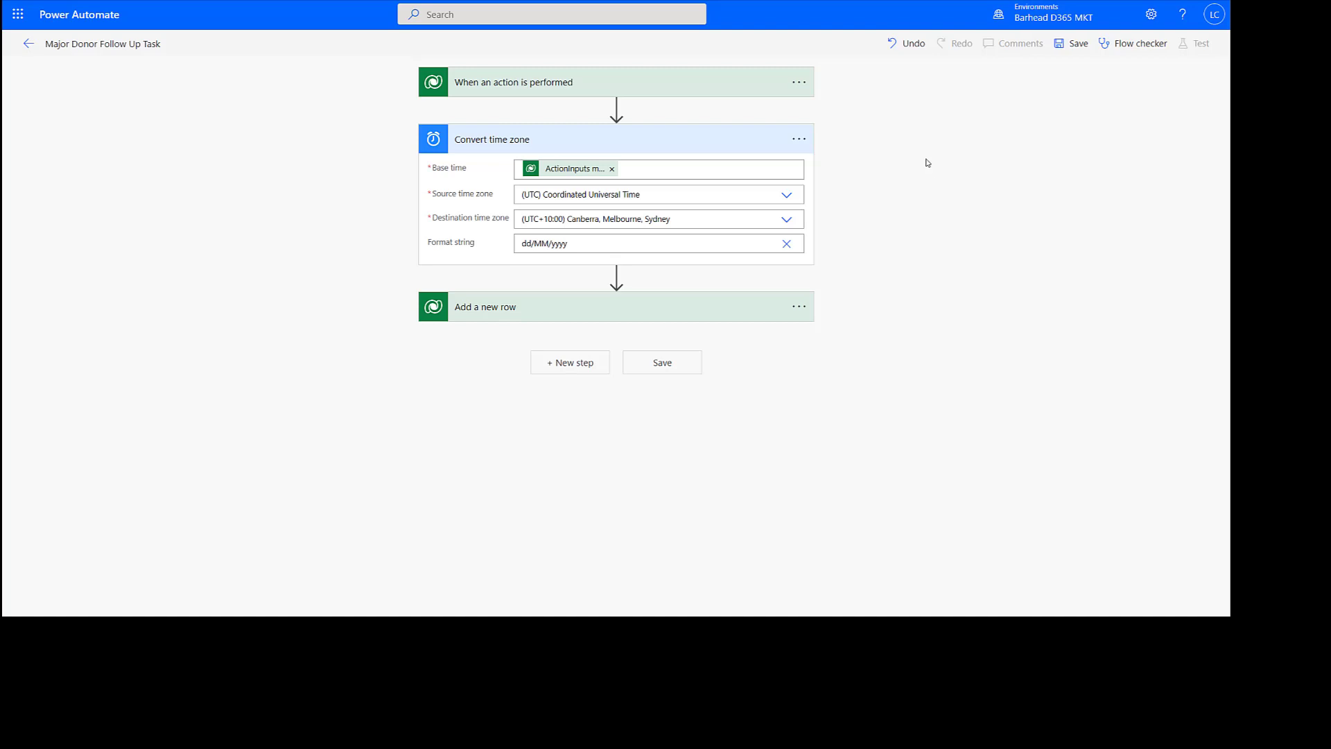
Search the actions for "future date" and insert "Get future time" between "Convert time zone" and "Add a new row"
{"action": "left_click", "coordinate": [617, 280]}
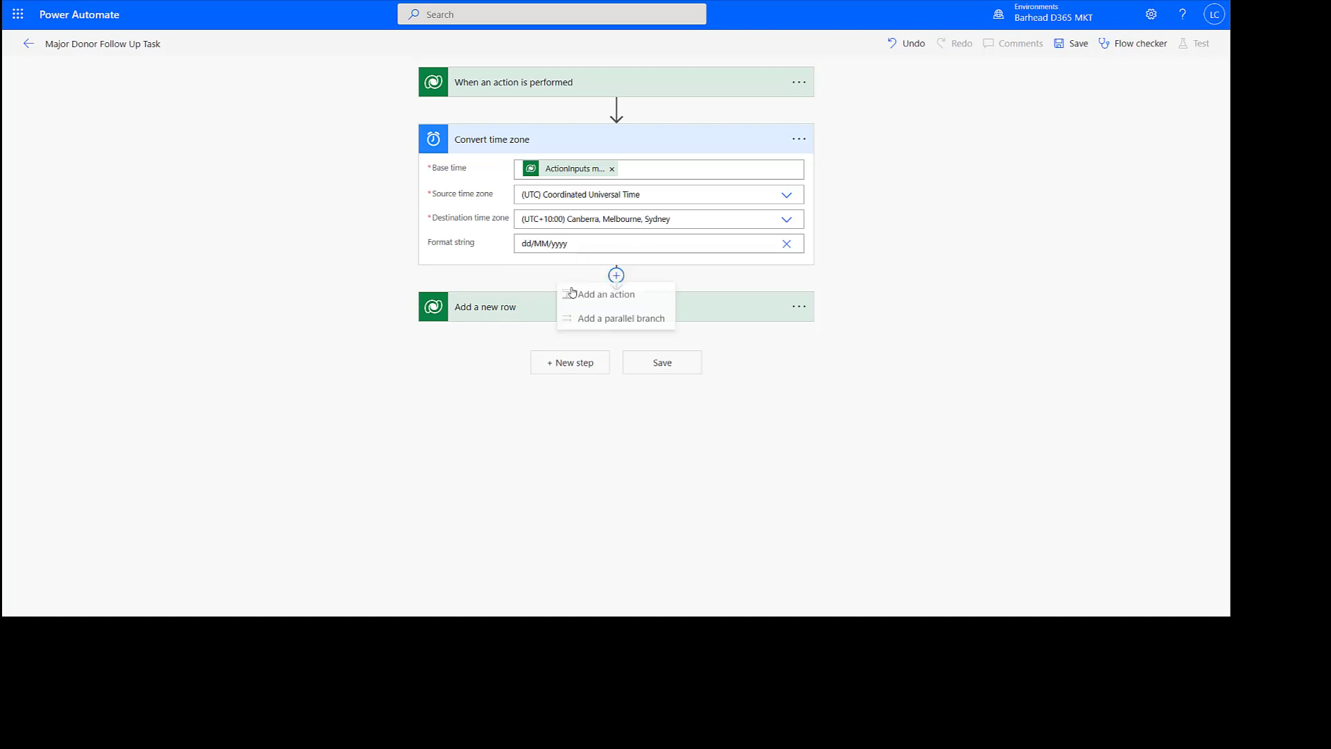
{"action": "left_click", "coordinate": [616, 295]}
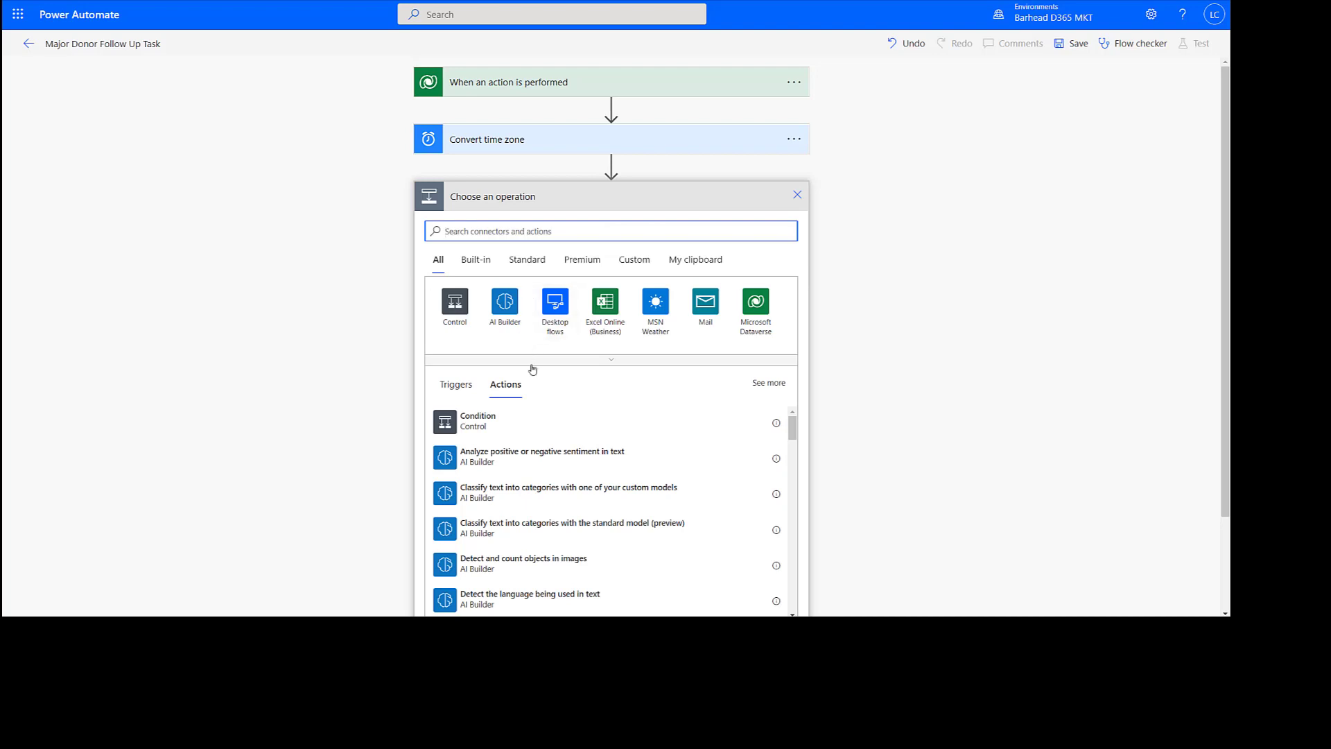
{"action": "type", "text": "f"}
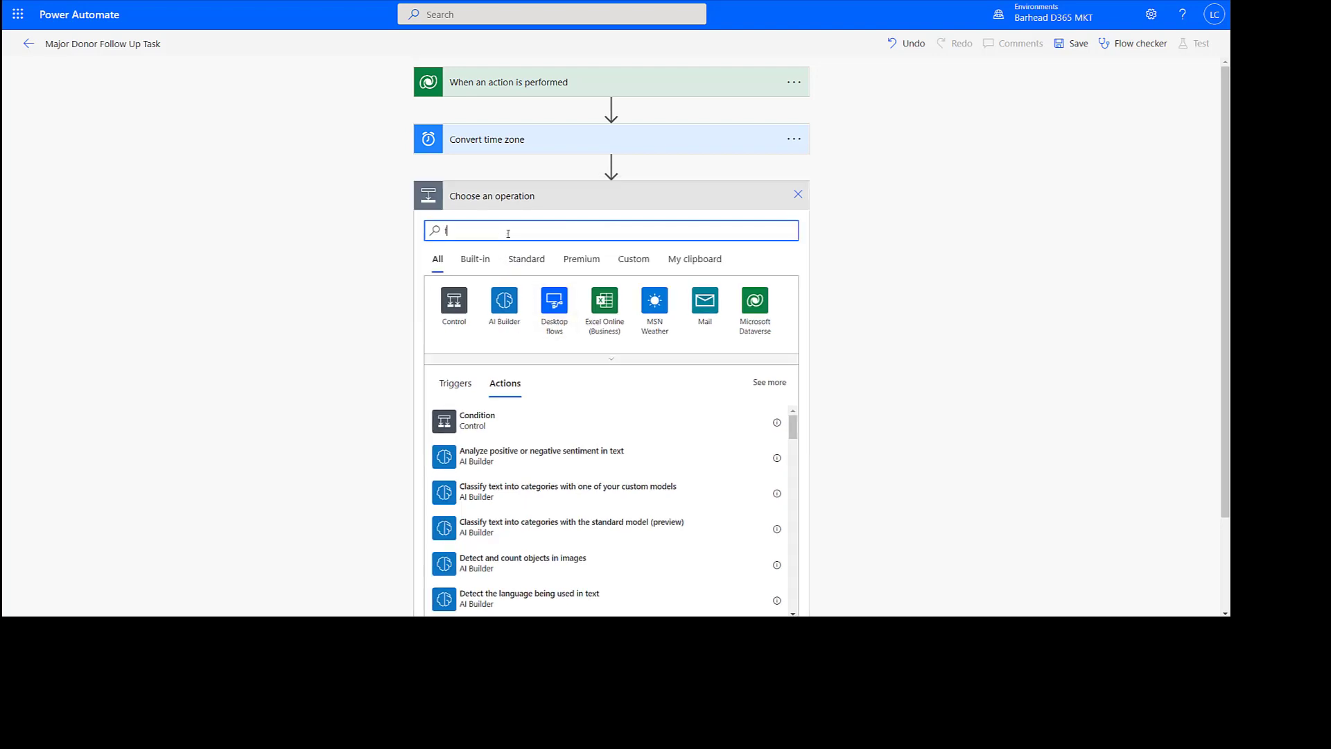
{"action": "type", "text": "uture date"}
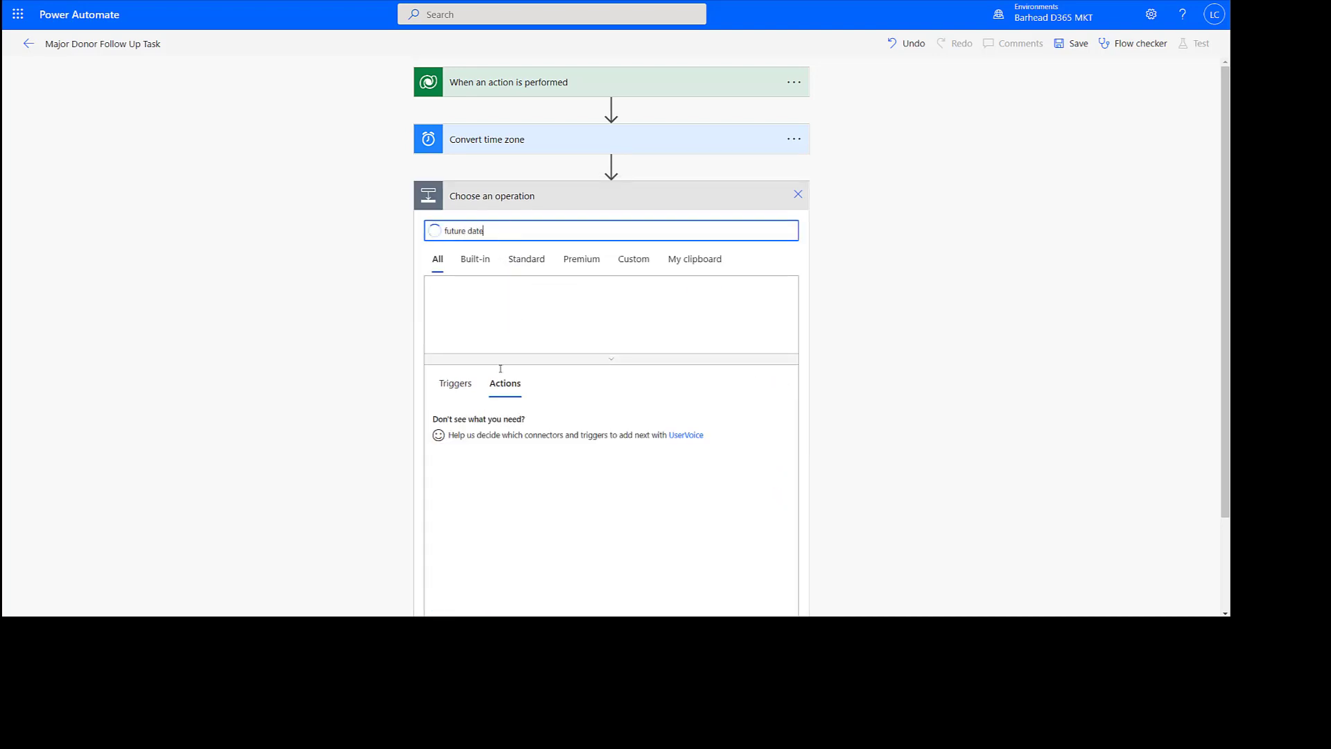
{"action": "left_click", "coordinate": [482, 428]}
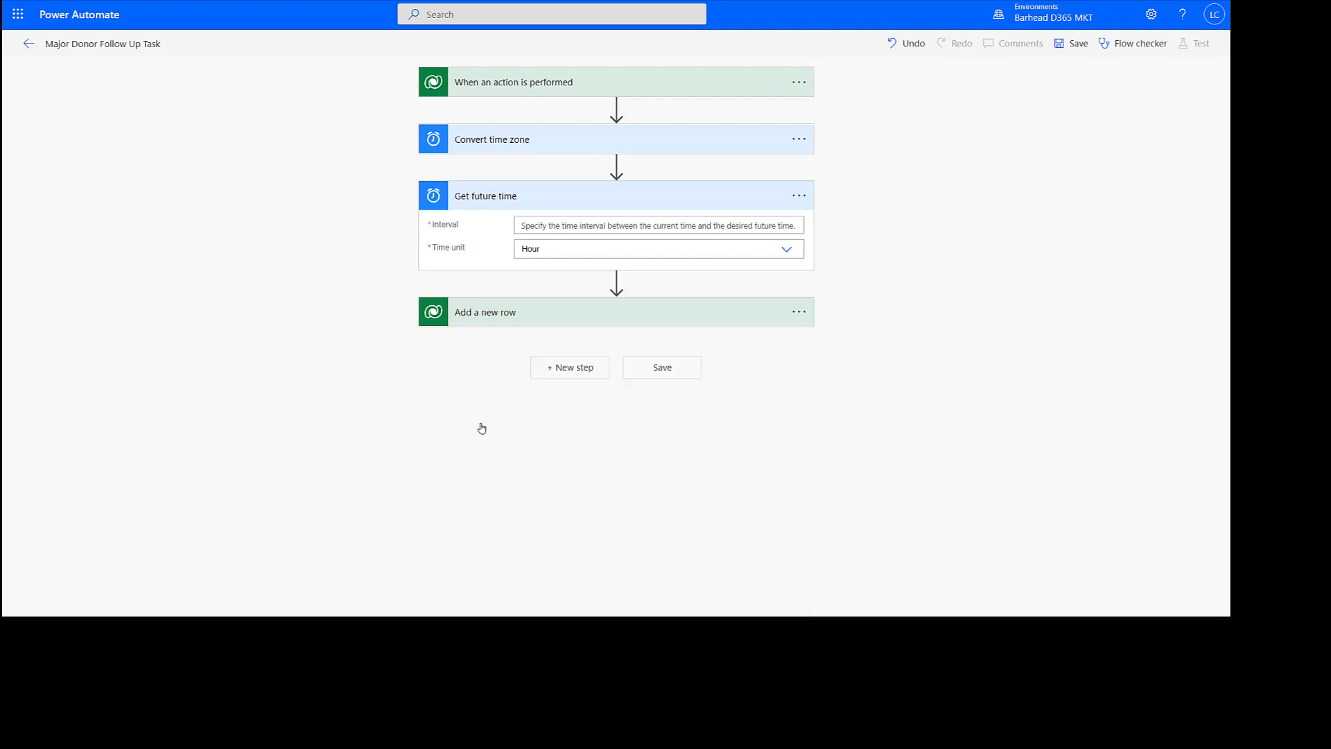
Set the "Get future time" interval to 2 with Week as the time unit
{"action": "left_click", "coordinate": [548, 226]}
{"action": "type", "text": "2"}
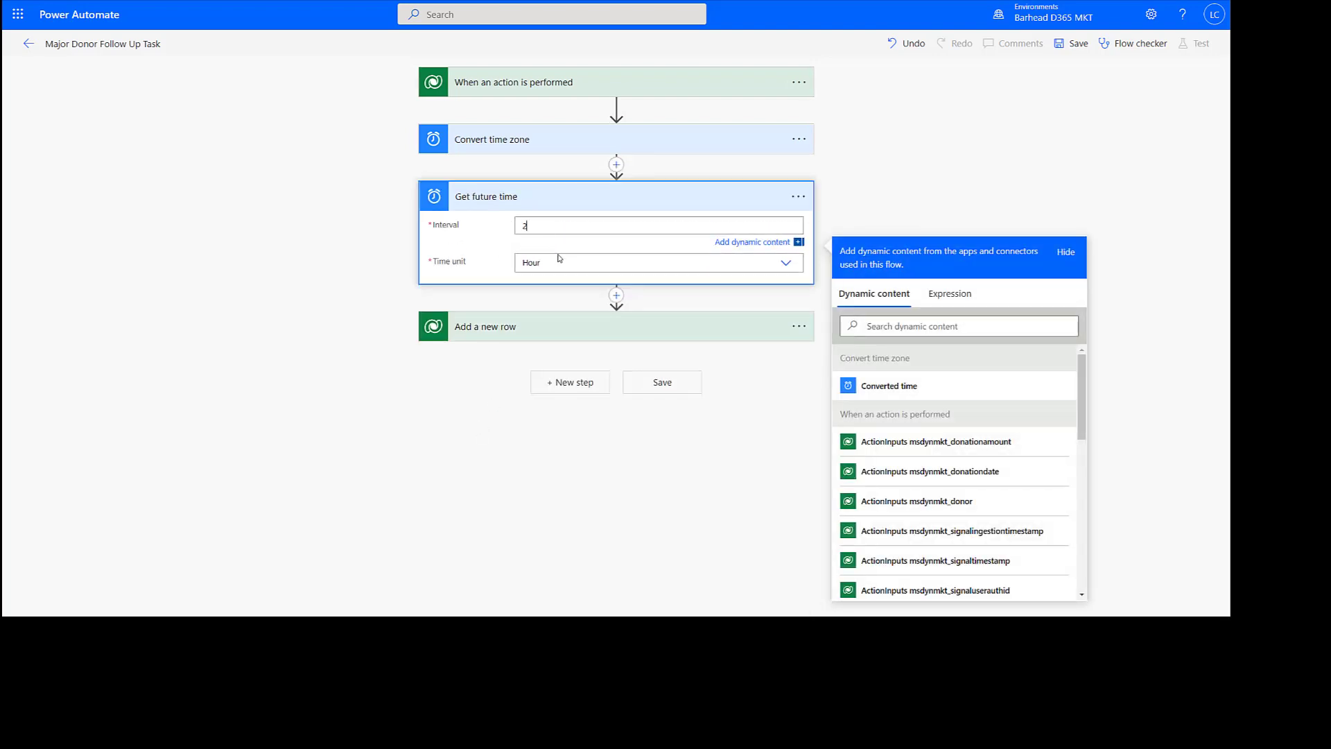
{"action": "left_click", "coordinate": [558, 262]}
{"action": "left_click", "coordinate": [542, 286]}
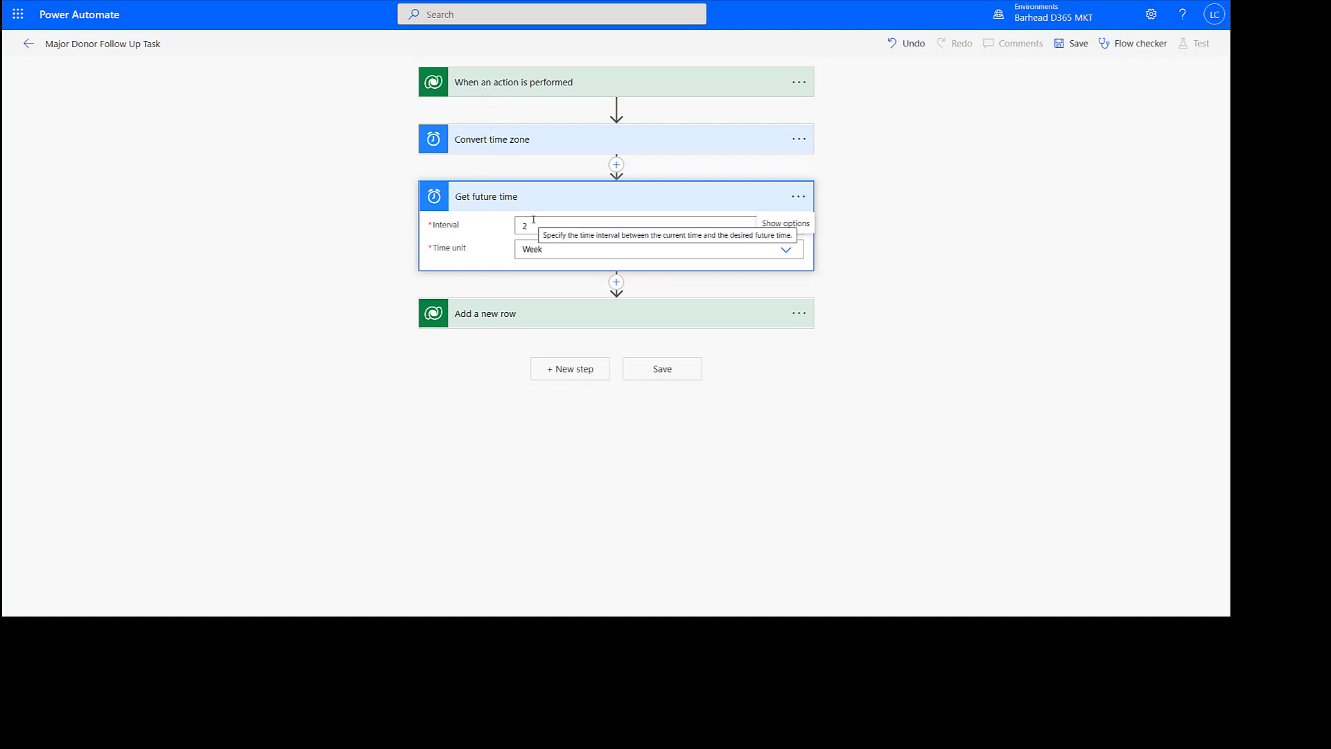
Set the Due Date of the new Tasks row in "Add a new row" to the Future time dynamic value
{"action": "left_click", "coordinate": [504, 321]}
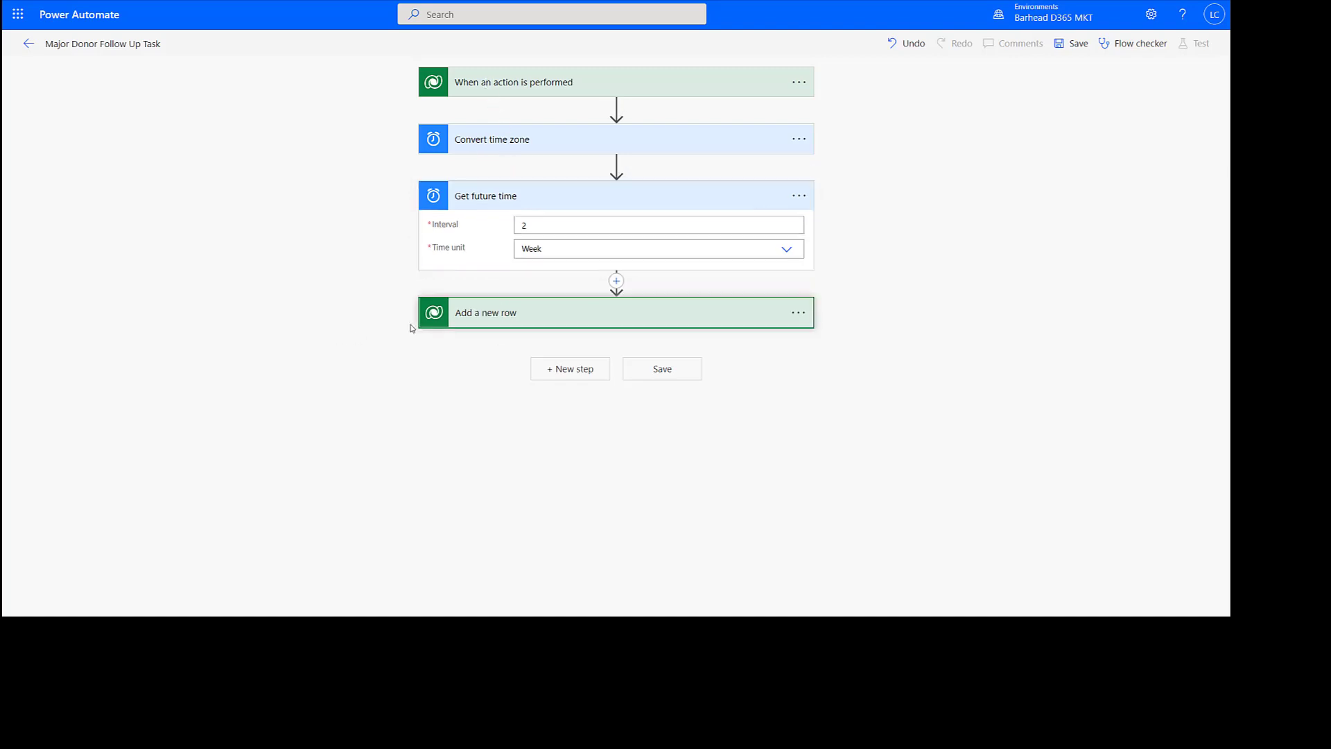
{"action": "left_click", "coordinate": [461, 317]}
{"action": "left_click", "coordinate": [546, 433]}
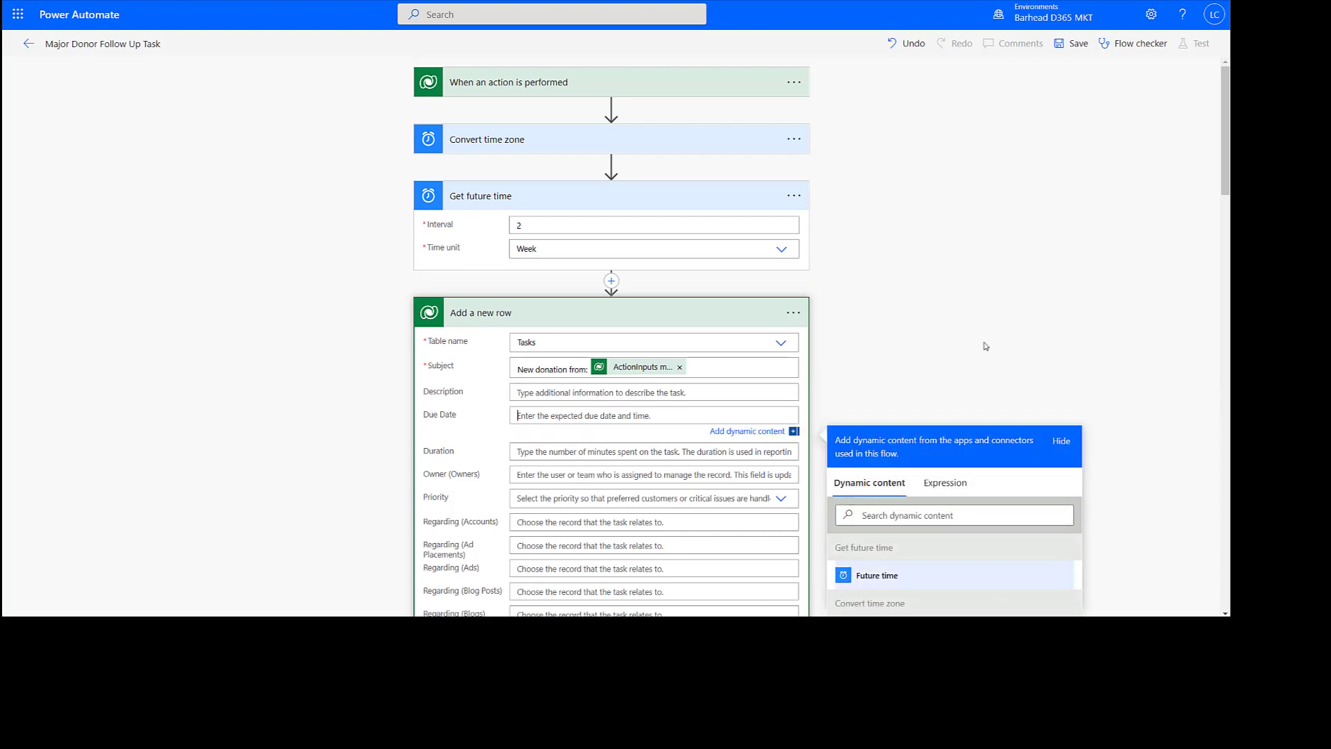
{"action": "scroll", "coordinate": [870, 553], "scroll_direction": "down", "scroll_amount": 3}
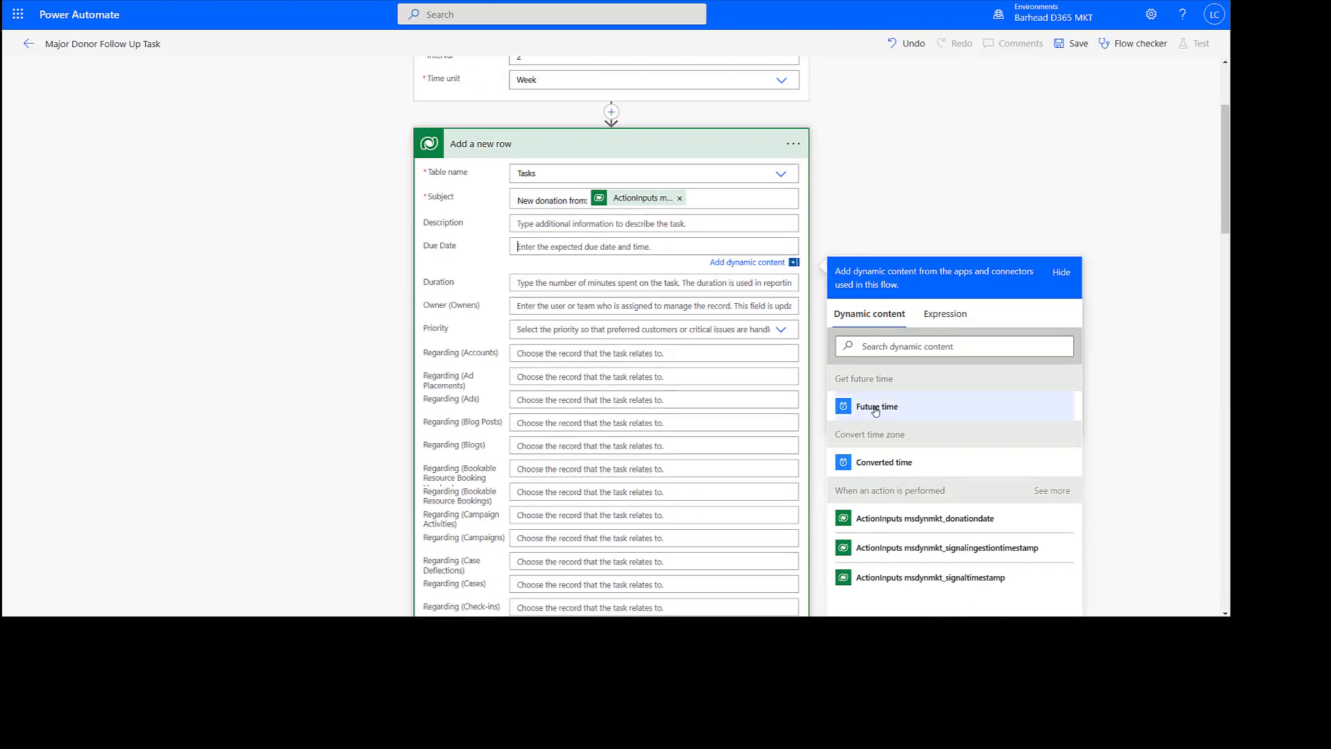
{"action": "left_click", "coordinate": [873, 406]}
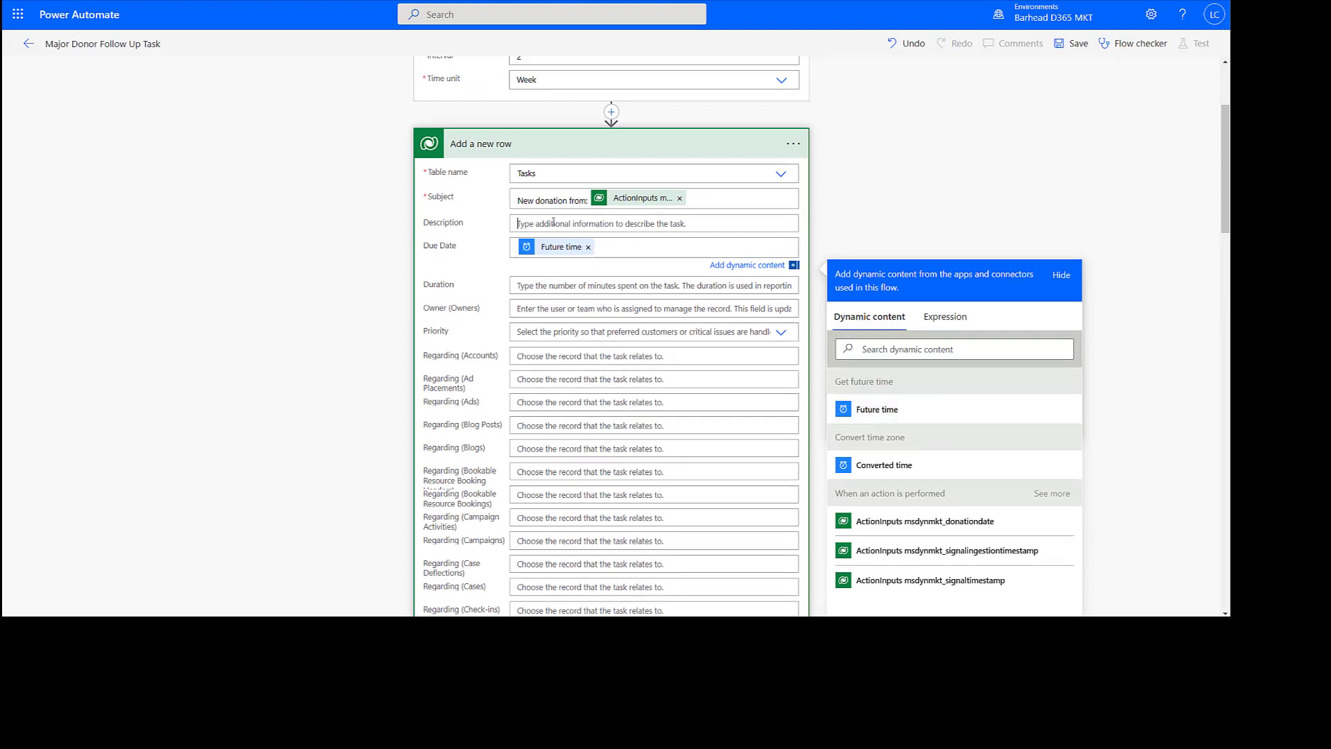
Set the task's Description to "Donation made for $" followed by ActionInputs msdynmkt_donationamount and save the flow
{"action": "left_click", "coordinate": [553, 222]}
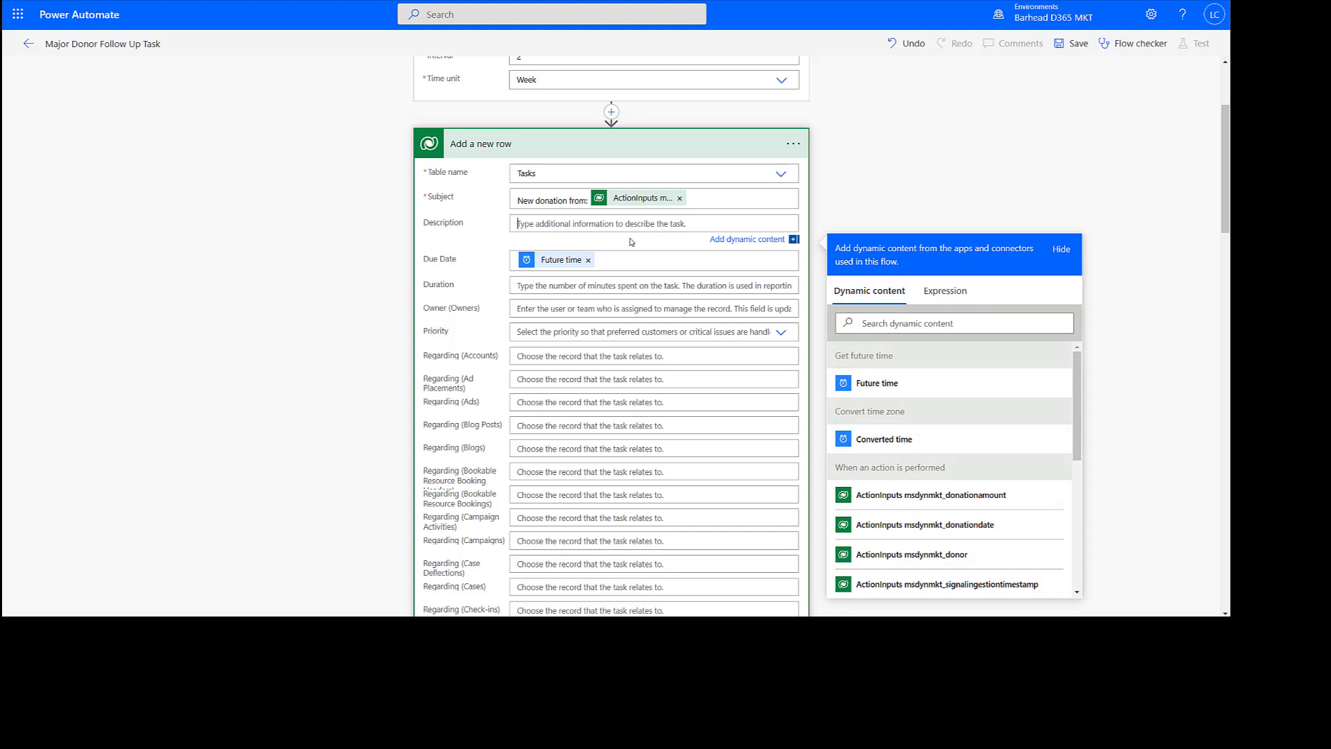
{"action": "type", "text": "Donation made for $"}
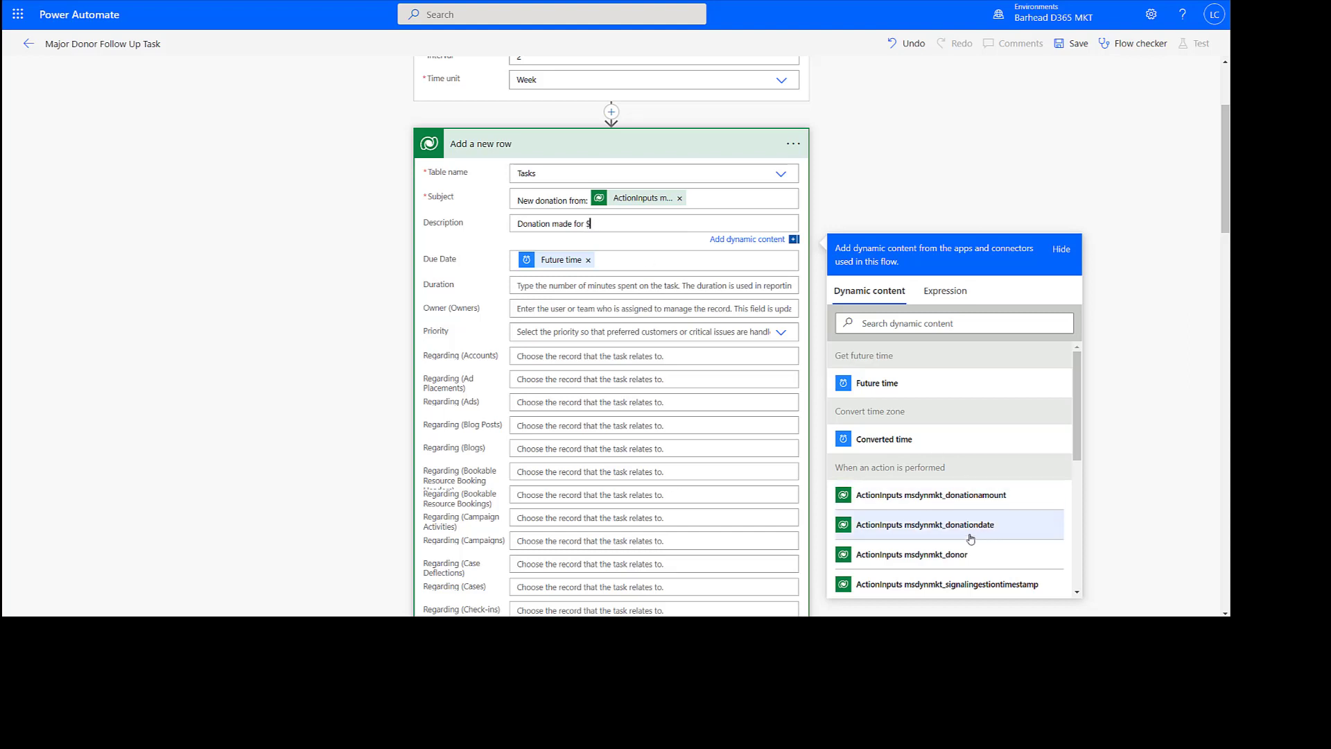
{"action": "left_click", "coordinate": [933, 498]}
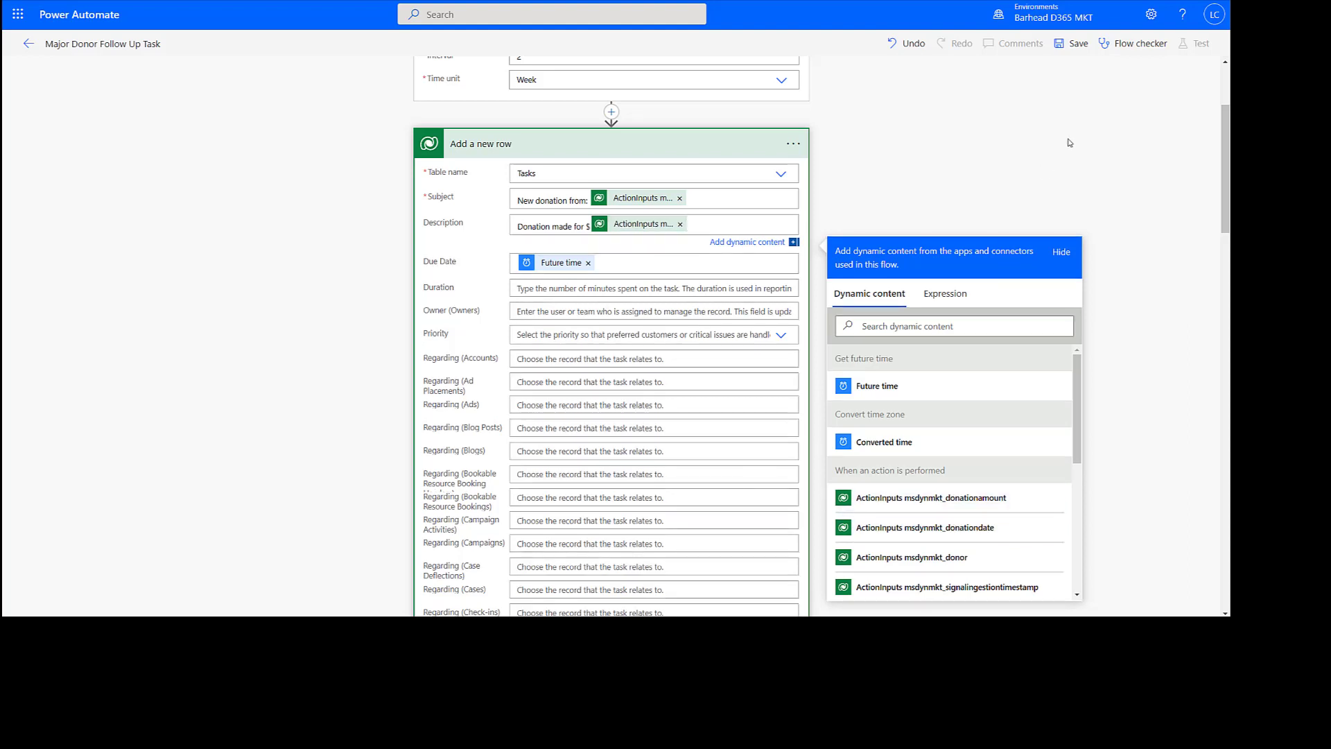
{"action": "left_click", "coordinate": [1076, 44]}
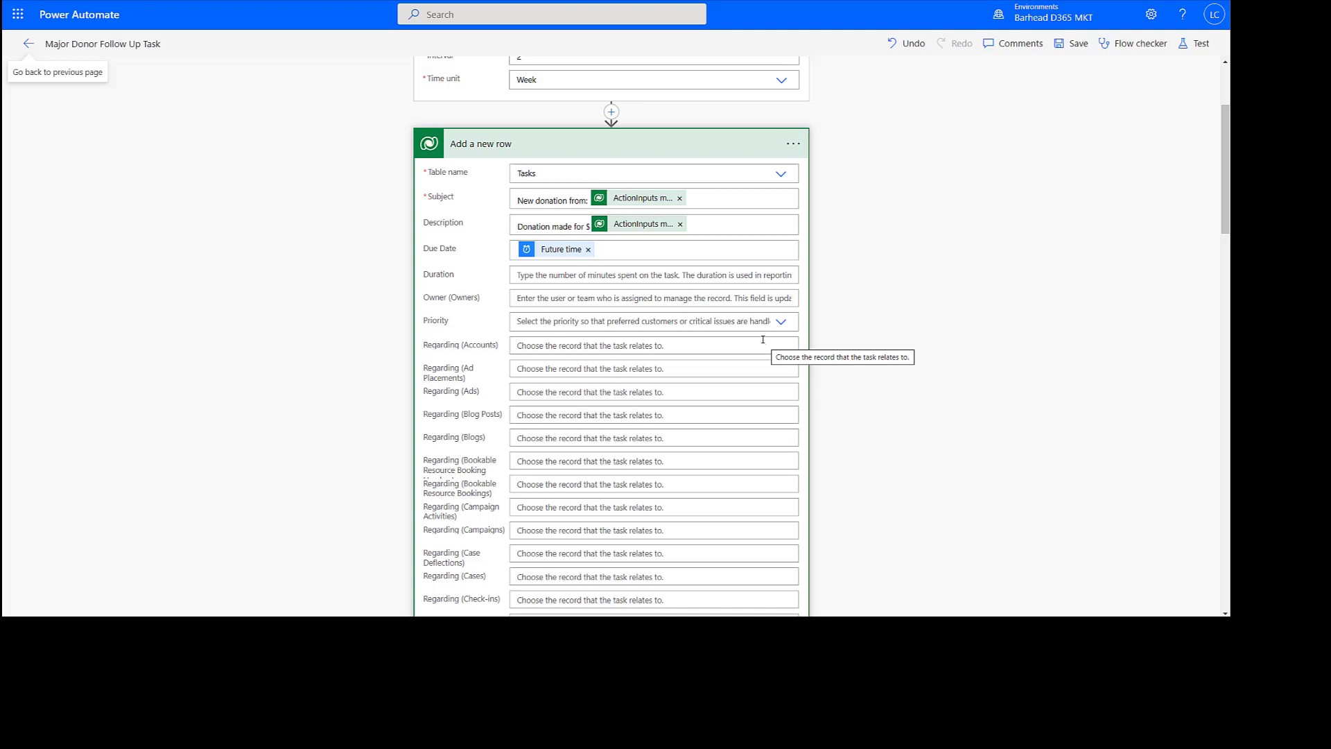
Set the task's Regarding (Contacts) to contacts() with ActionInputs msdynmkt_profileid inside the parentheses and save the flow
{"action": "scroll", "coordinate": [763, 341], "scroll_direction": "up", "scroll_amount": 3}
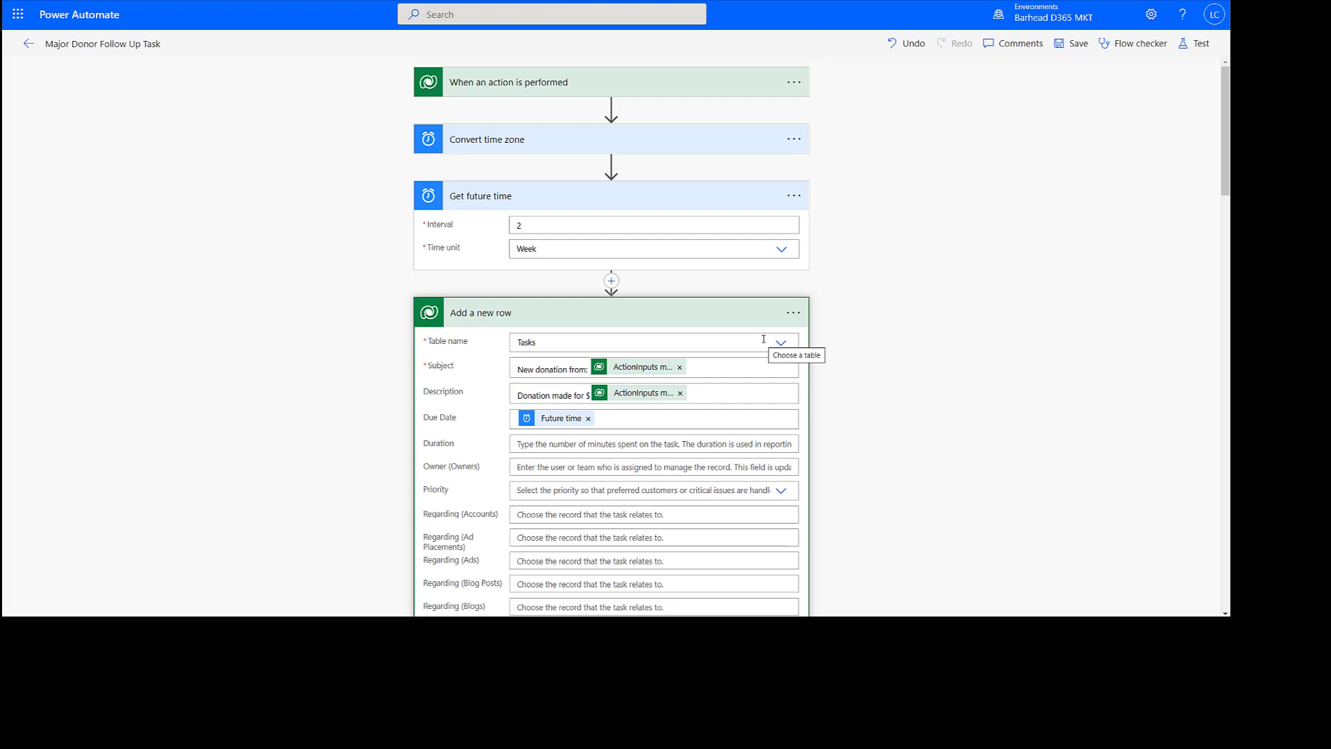
{"action": "scroll", "coordinate": [461, 396], "scroll_direction": "down", "scroll_amount": 3}
{"action": "scroll", "coordinate": [491, 454], "scroll_direction": "down", "scroll_amount": 1}
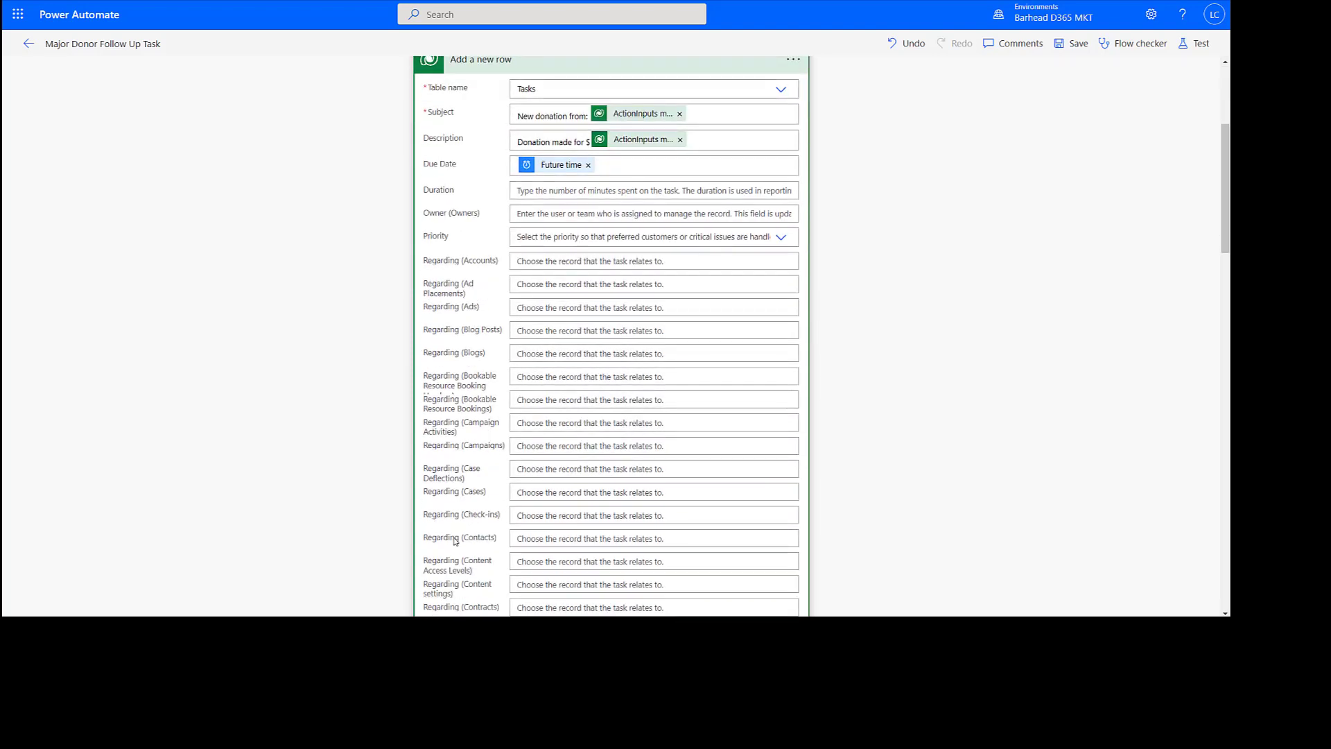
{"action": "left_click", "coordinate": [529, 538]}
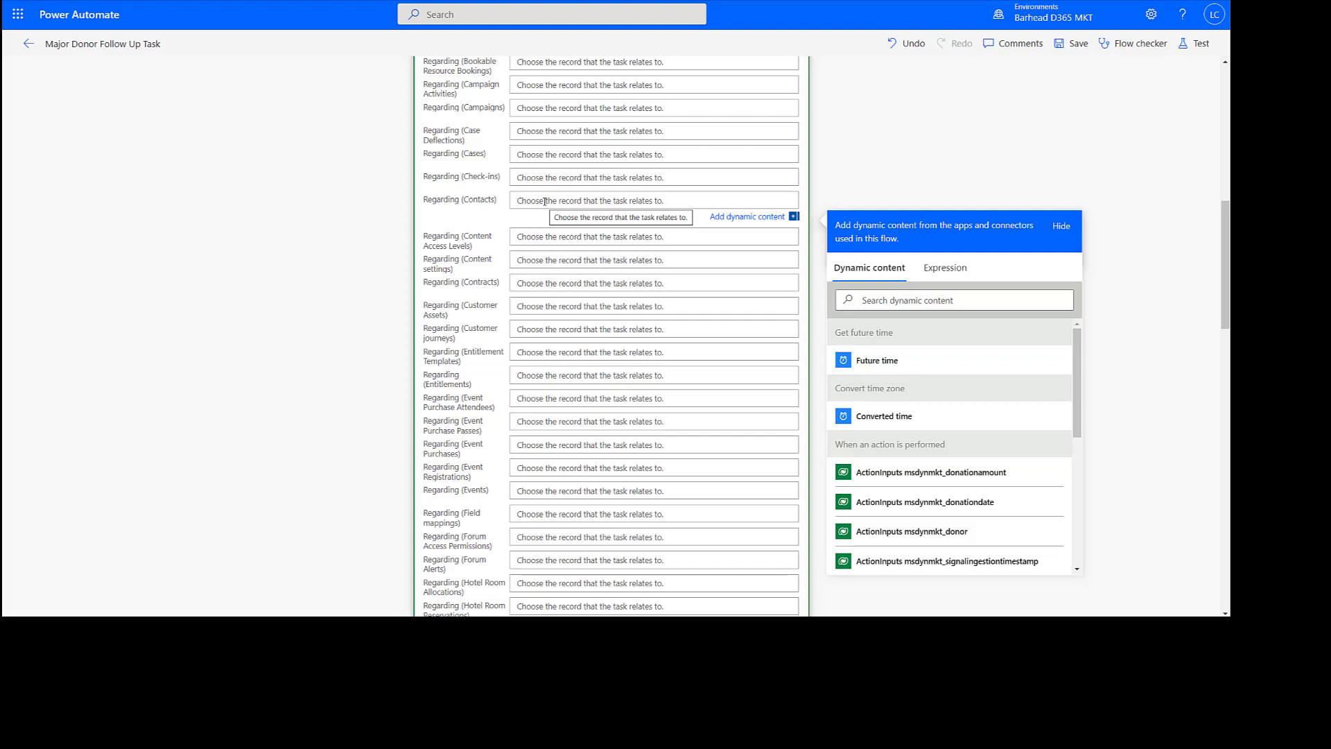
{"action": "type", "text": "contacts("}
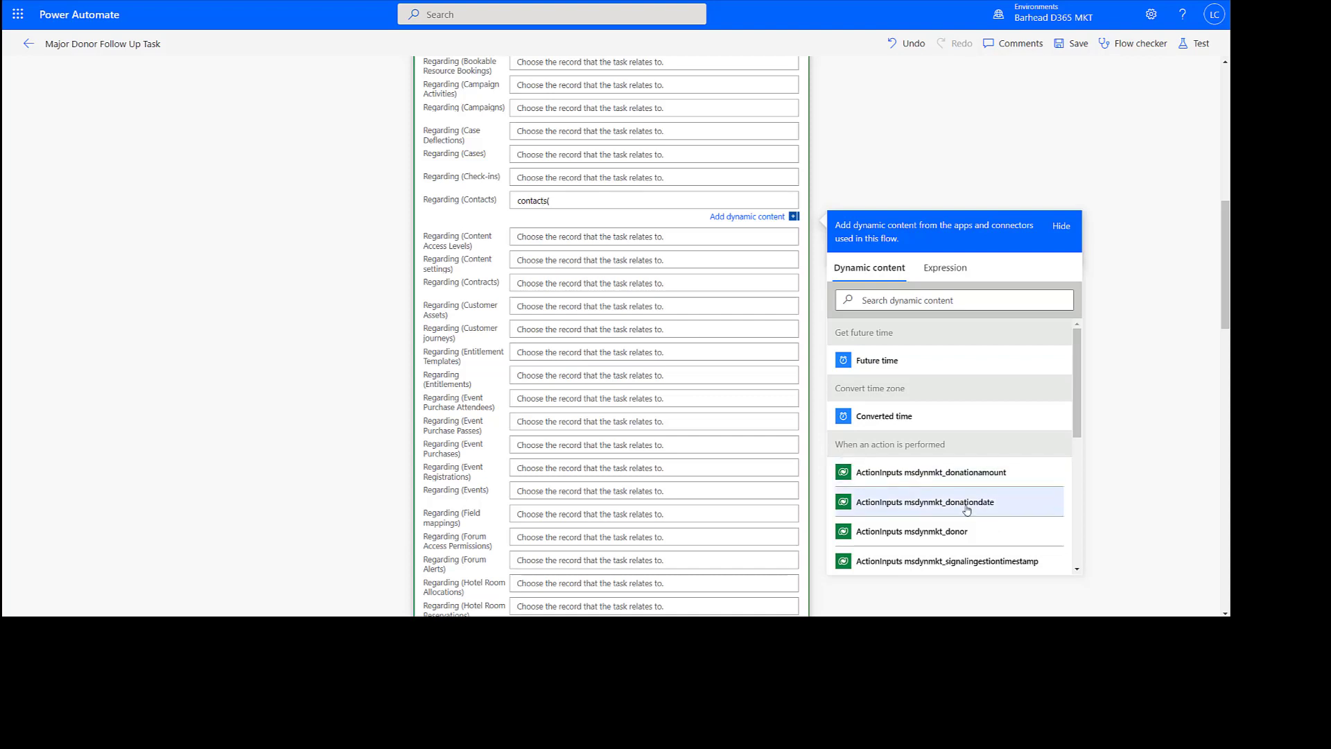
{"action": "scroll", "coordinate": [967, 499], "scroll_direction": "down", "scroll_amount": 1}
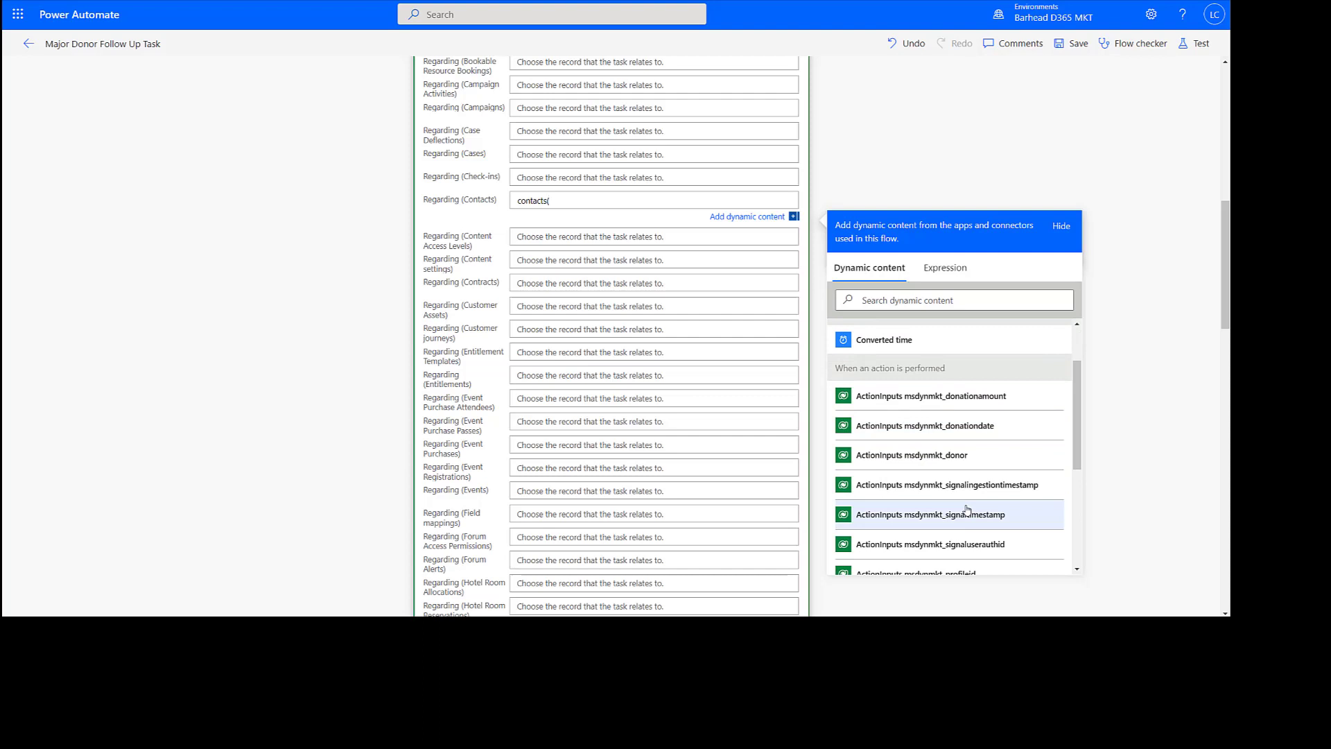
{"action": "scroll", "coordinate": [967, 510], "scroll_direction": "down", "scroll_amount": 1}
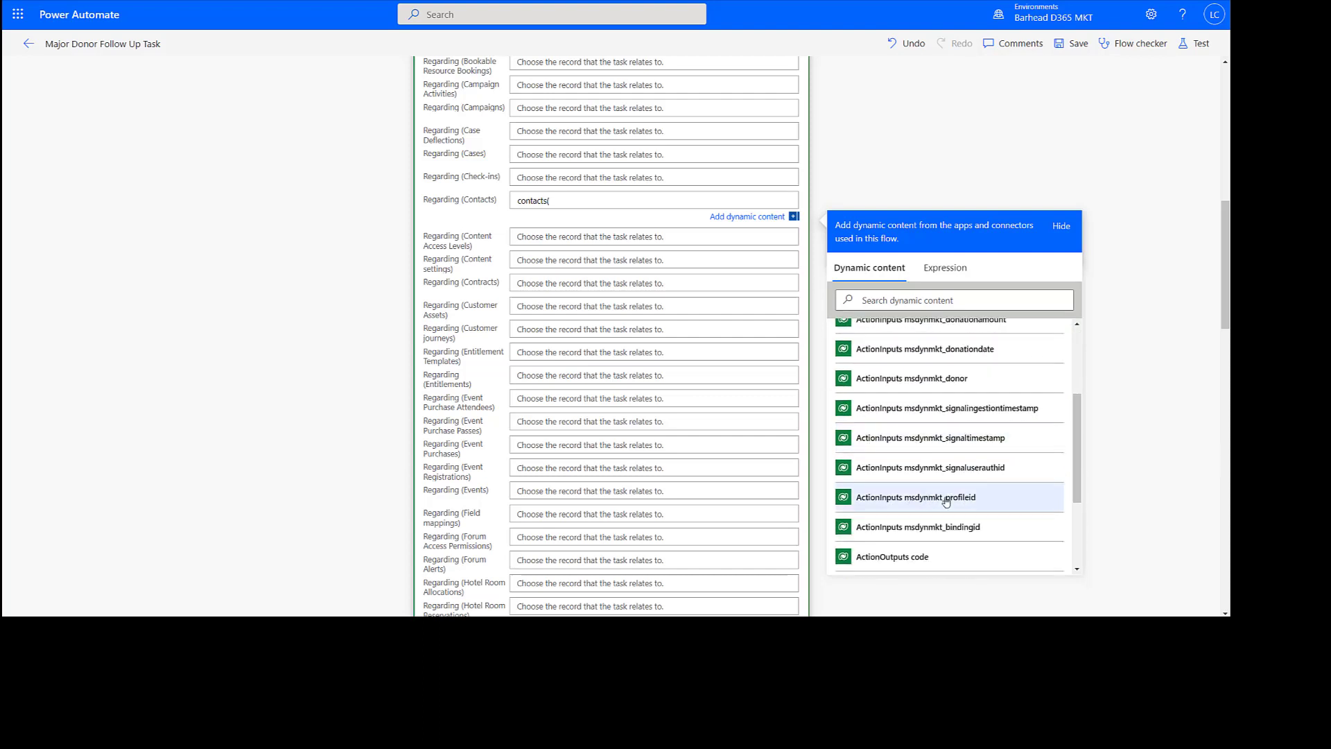
{"action": "left_click", "coordinate": [947, 498]}
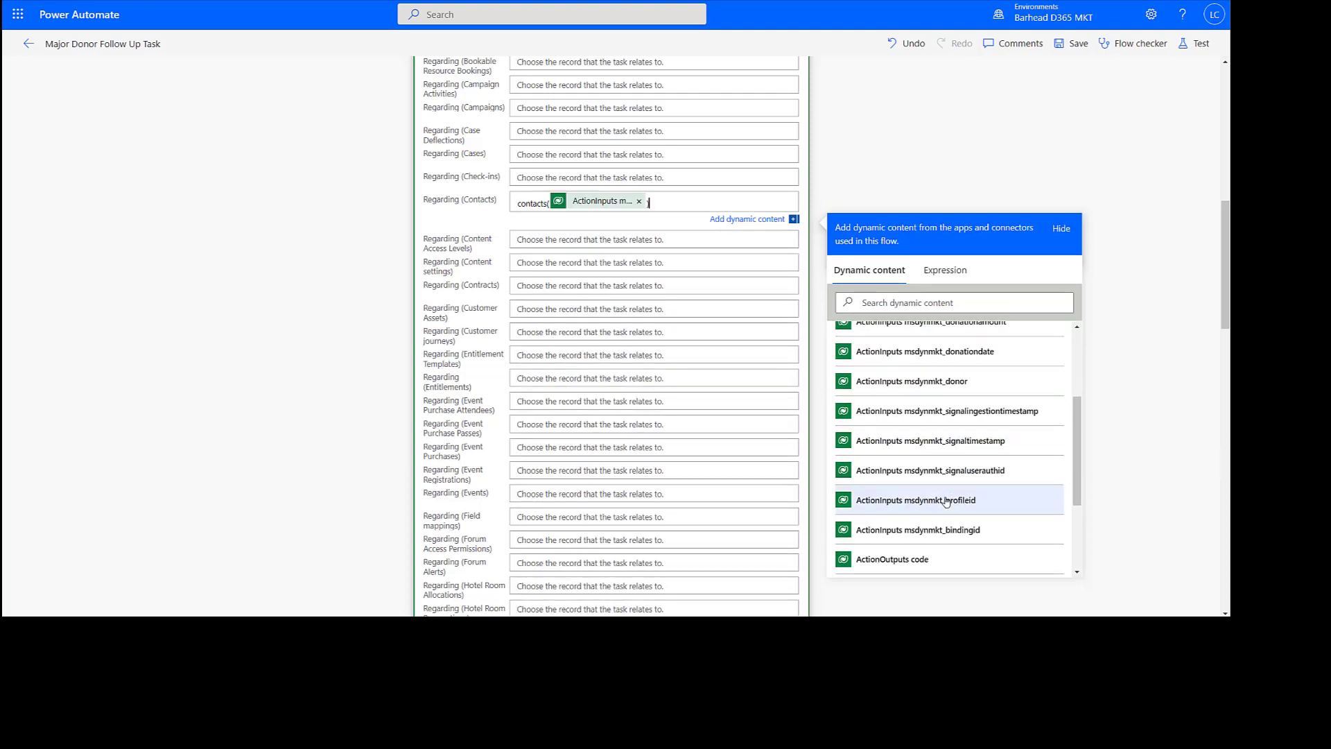
{"action": "left_click", "coordinate": [1075, 46]}
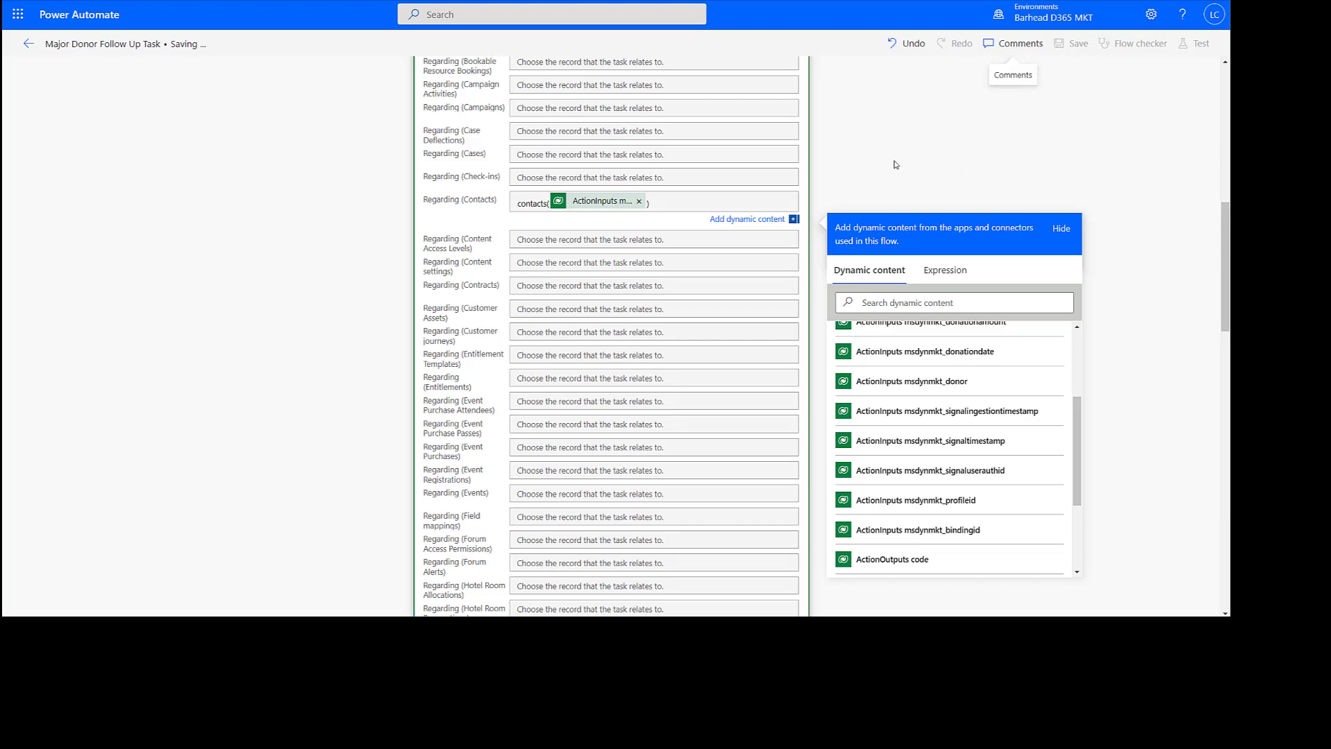
{"action": "scroll", "coordinate": [895, 164], "scroll_direction": "up", "scroll_amount": 9}
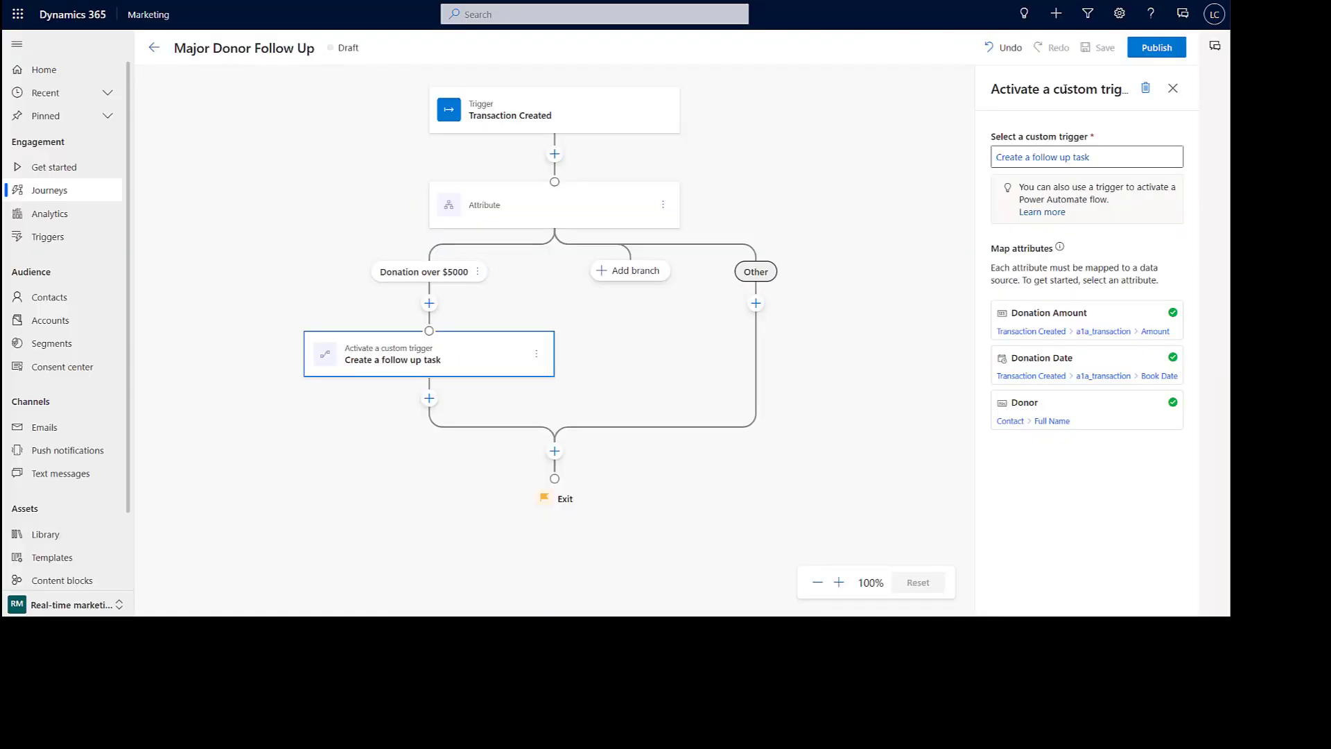
Publish the Major Donor Follow Up journey
{"action": "left_click", "coordinate": [1157, 48]}
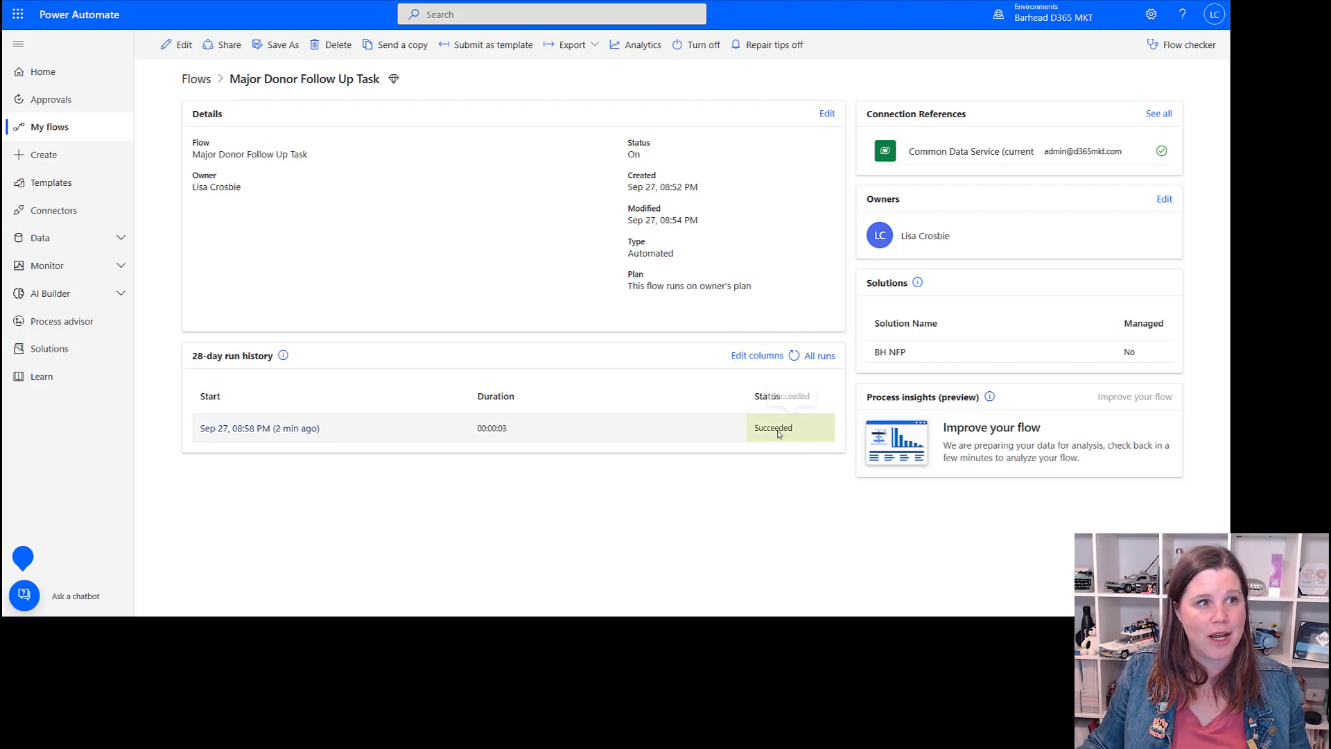
Switch to the live Major Donor Follow Up journey in Dynamics 365 Marketing and refresh its inflow analytics
{"action": "key", "text": "alt+Tab"}
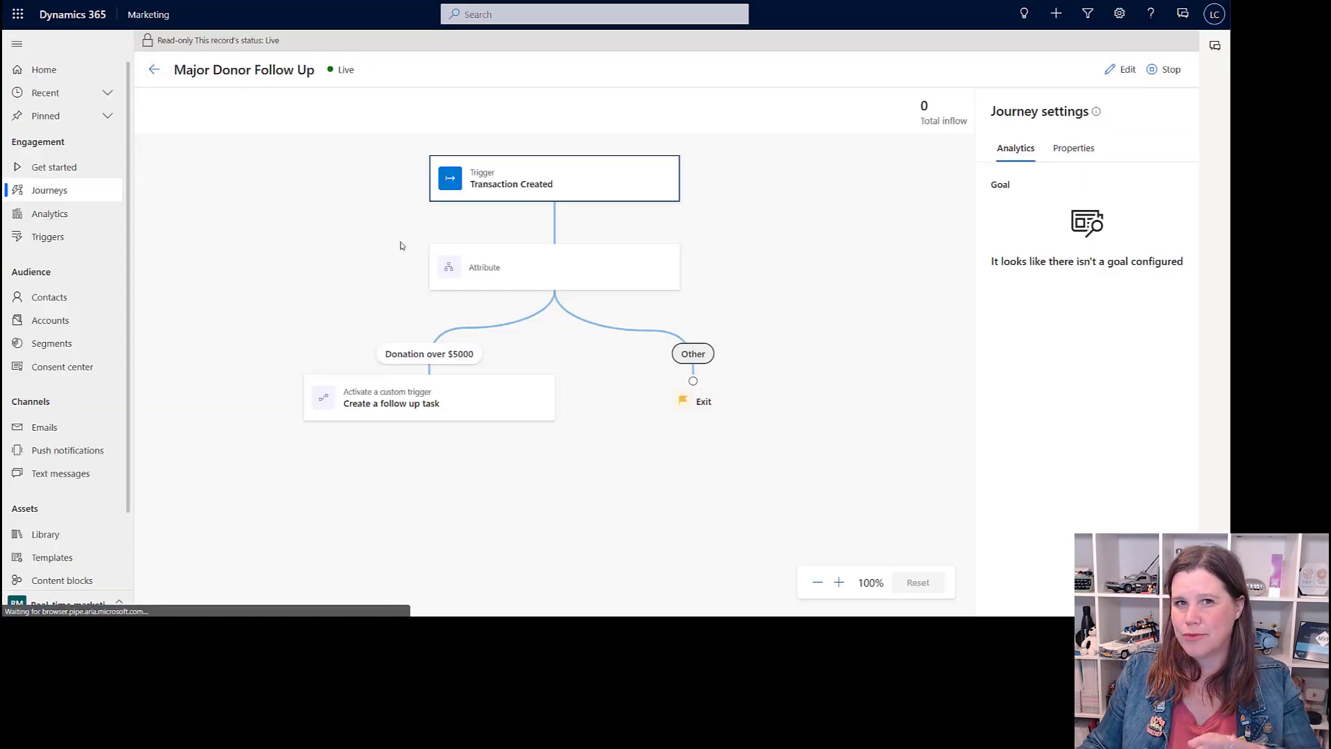
{"action": "key", "text": "F5"}
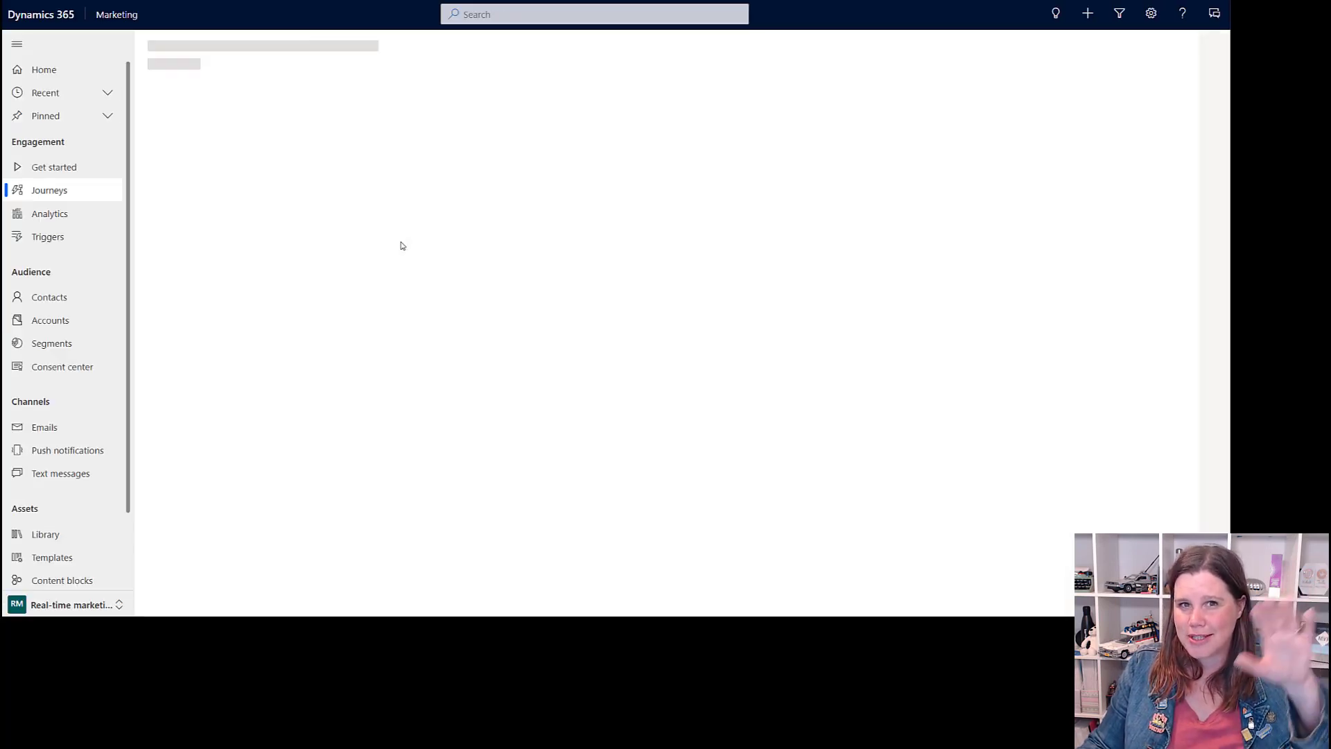